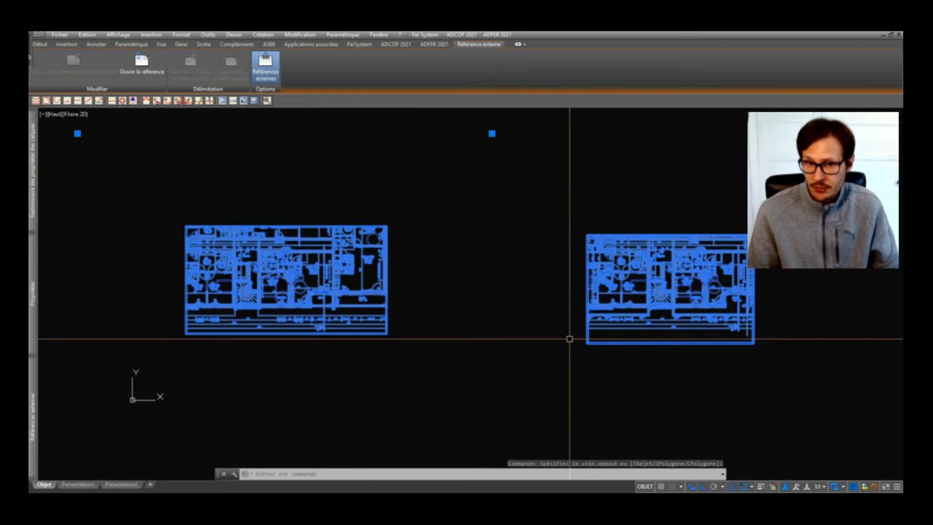
Step: Check which layers are available for the two selected external references in their properties
{"action": "mouse_move", "coordinate": [33, 317]}
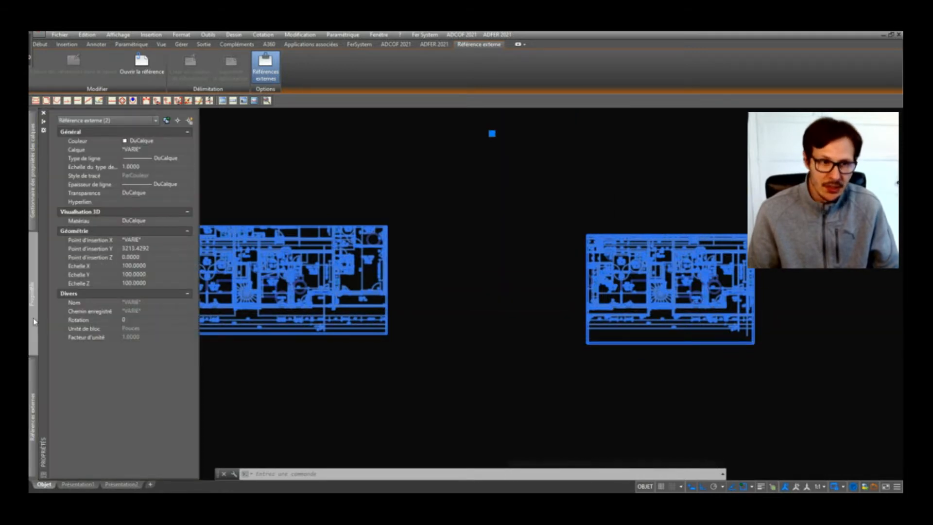
{"action": "left_click", "coordinate": [156, 150]}
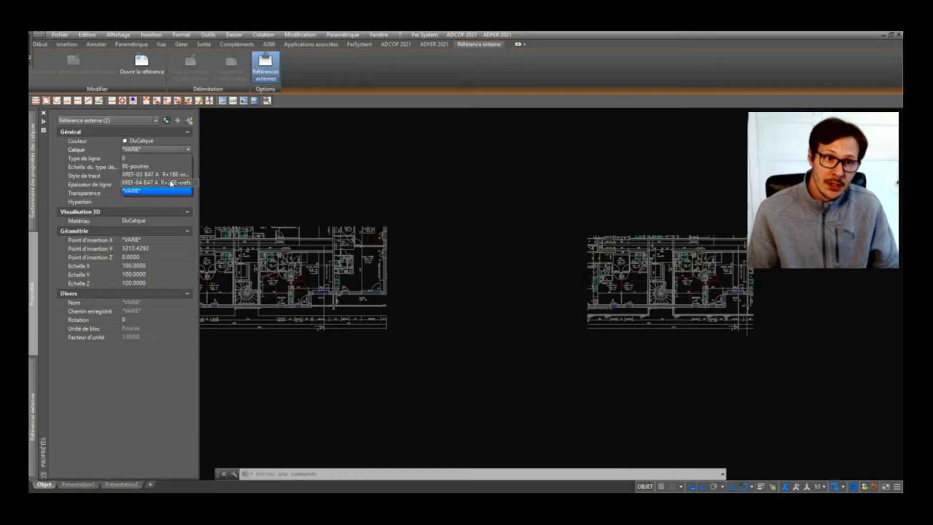
{"action": "left_click", "coordinate": [315, 189]}
Step: Filter the layer list to show only the layers that do not come from external references
{"action": "left_click", "coordinate": [34, 192]}
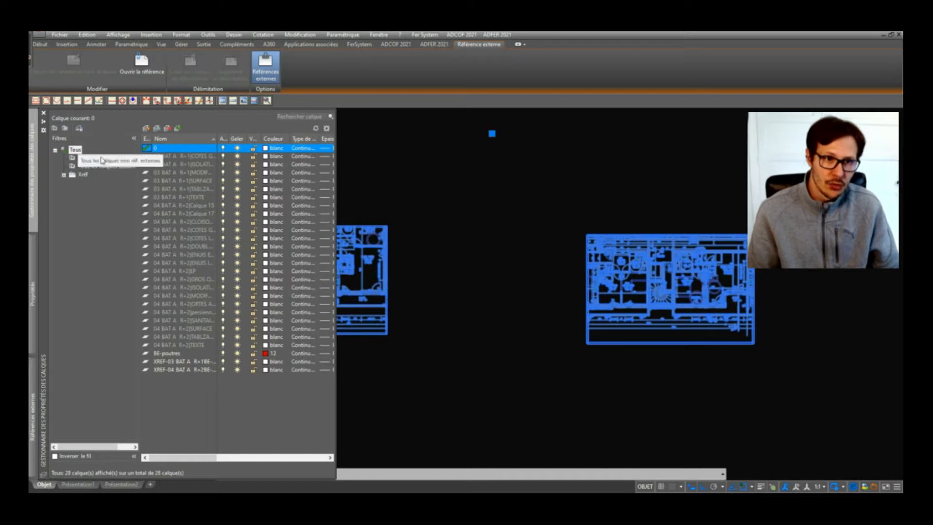
{"action": "left_click", "coordinate": [82, 175]}
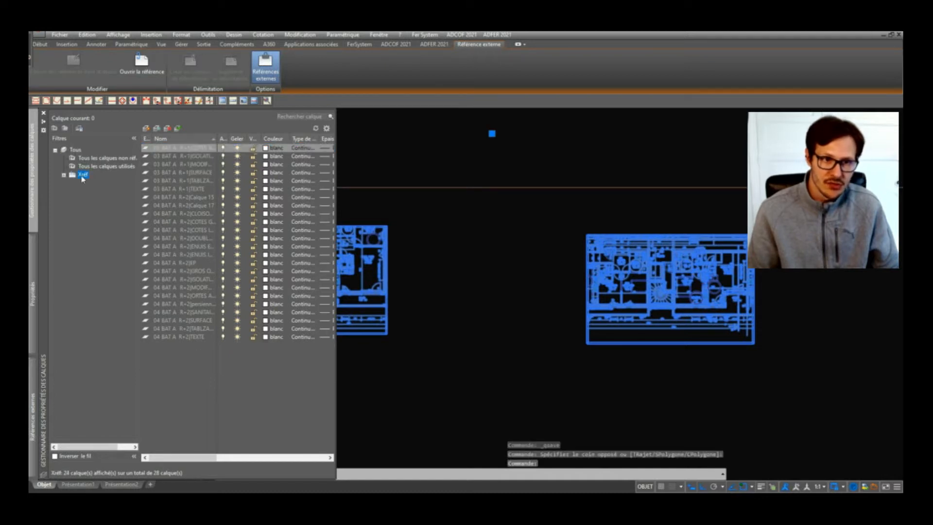
{"action": "left_click", "coordinate": [106, 158]}
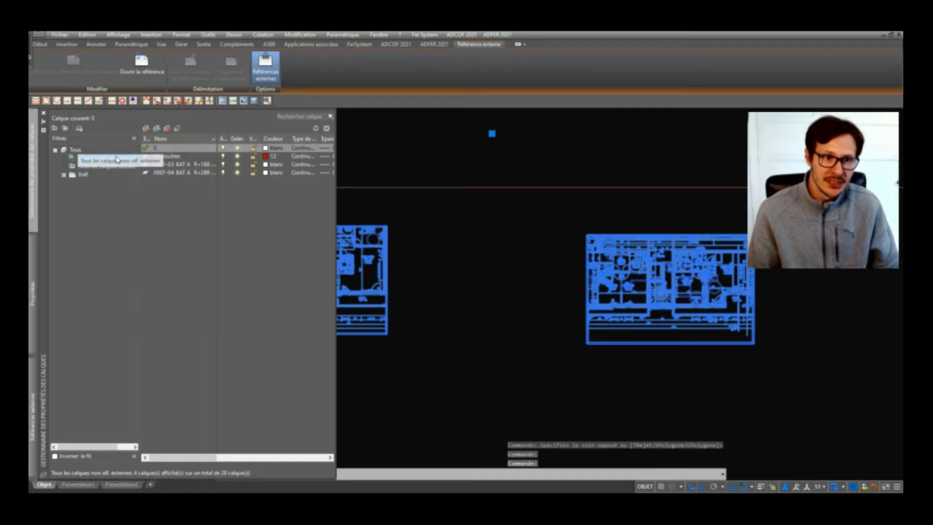
{"action": "left_click", "coordinate": [176, 156]}
{"action": "left_click", "coordinate": [170, 151]}
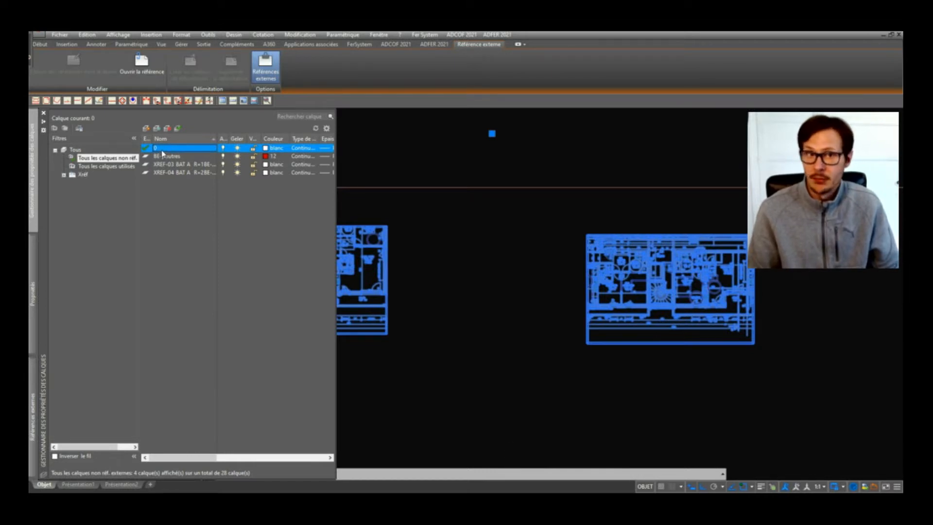
{"action": "left_click", "coordinate": [176, 165]}
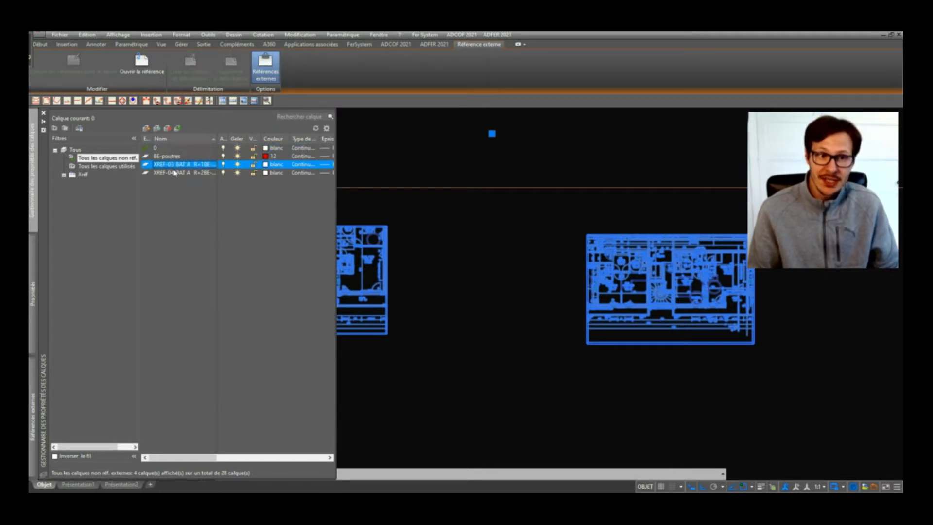
{"action": "left_click", "coordinate": [174, 173]}
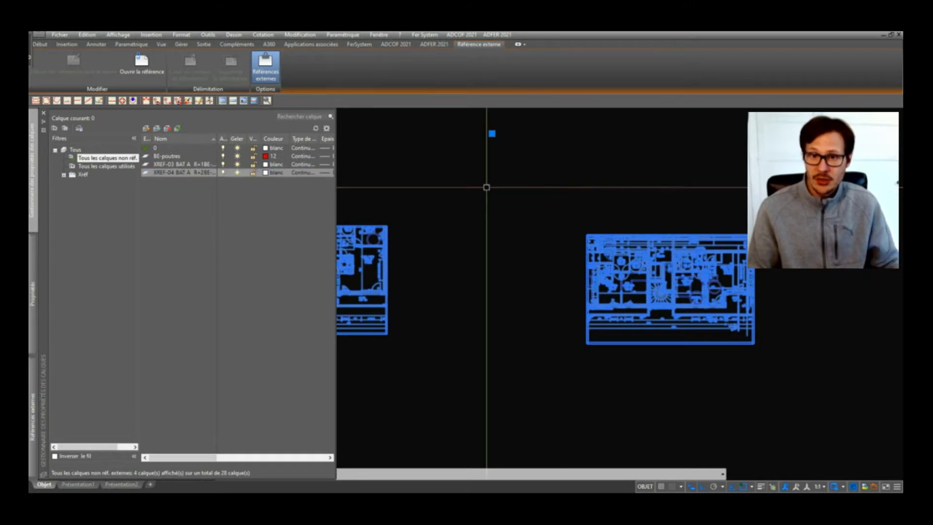
Step: Lock the XREF-03 BAT A and XREF-04 BAT A layers, and clear the selection of the two references
{"action": "mouse_move", "coordinate": [39, 219]}
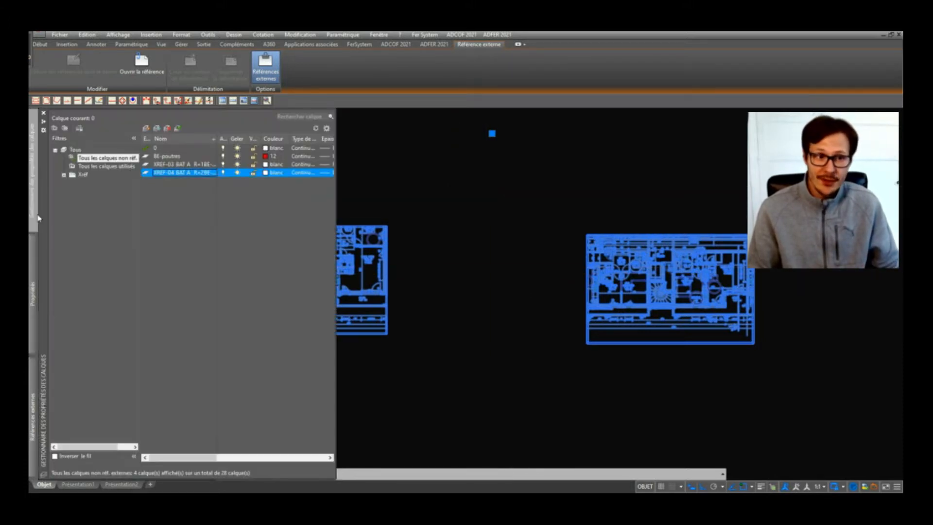
{"action": "left_click", "coordinate": [183, 165]}
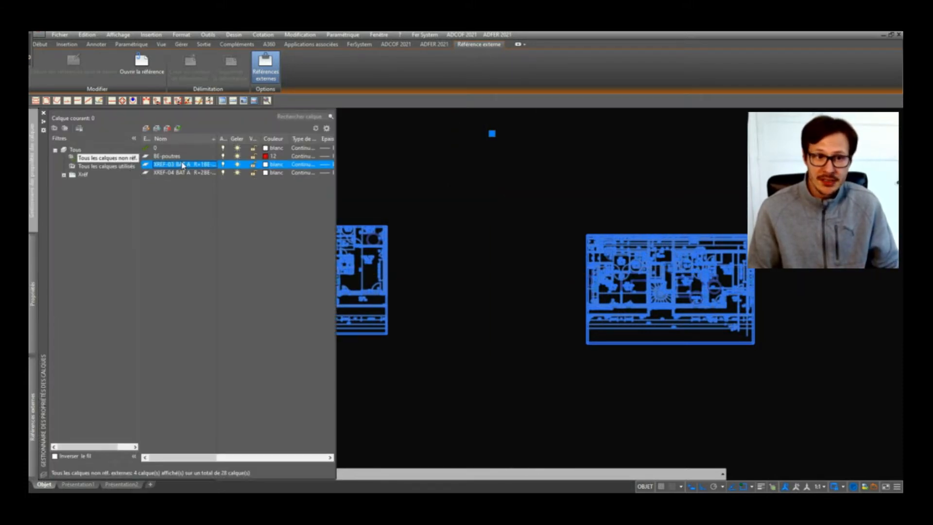
{"action": "left_click", "coordinate": [254, 173]}
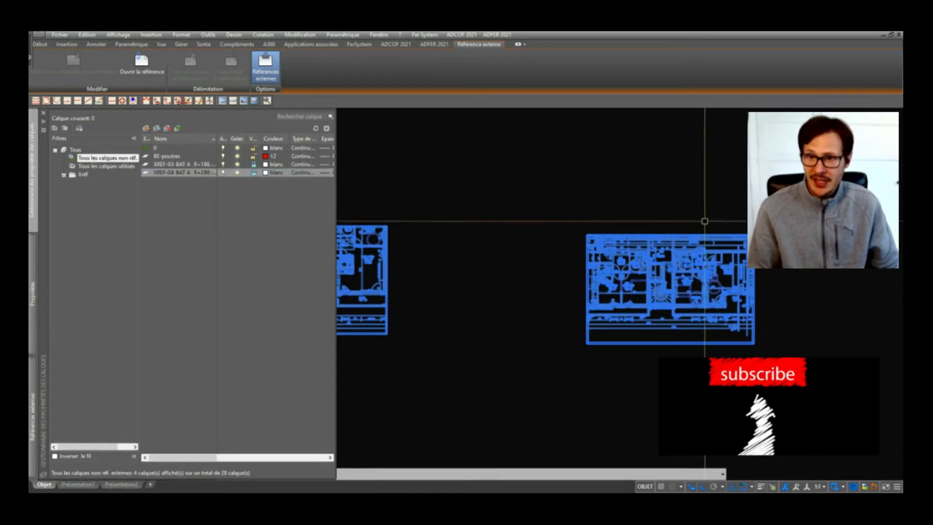
{"action": "key", "text": "Escape"}
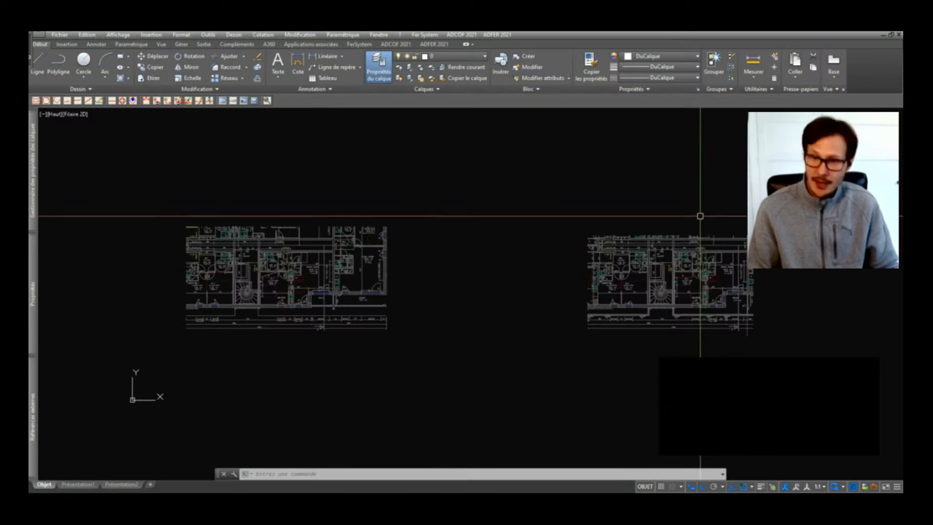
Step: Try to erase and move the right-hand floor plan reference on its locked layer
{"action": "left_click", "coordinate": [585, 311]}
{"action": "key", "text": "Delete"}
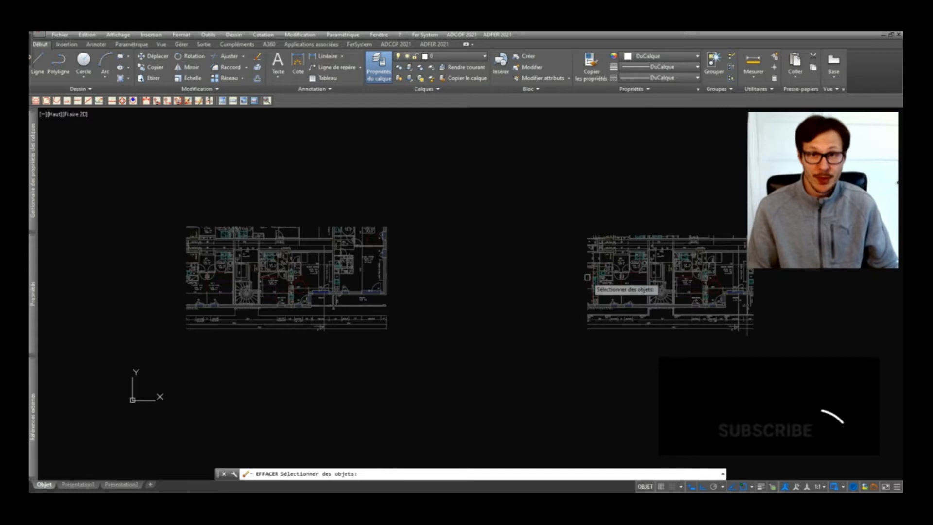
{"action": "key", "text": "Escape"}
{"action": "left_click", "coordinate": [656, 260]}
{"action": "type", "text": "d"}
{"action": "key", "text": "Return"}
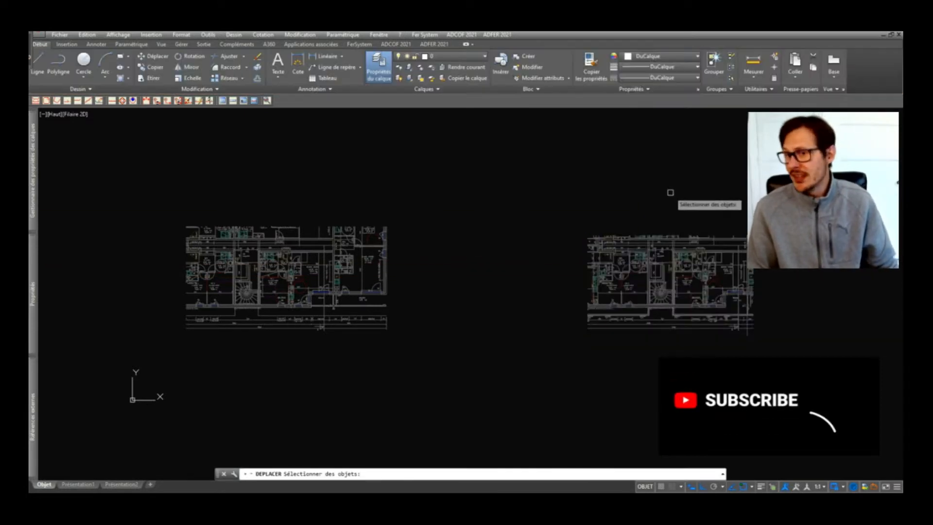
{"action": "key", "text": "Escape"}
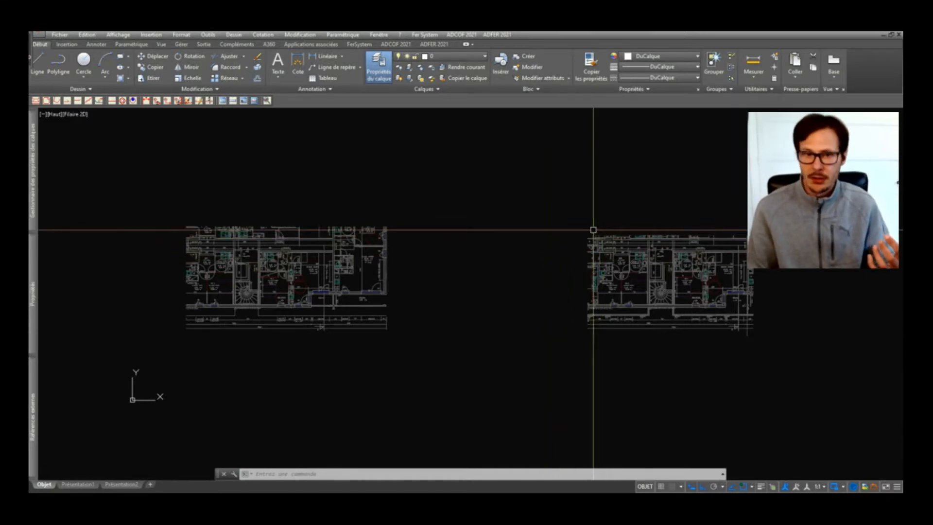
{"action": "mouse_move", "coordinate": [31, 190]}
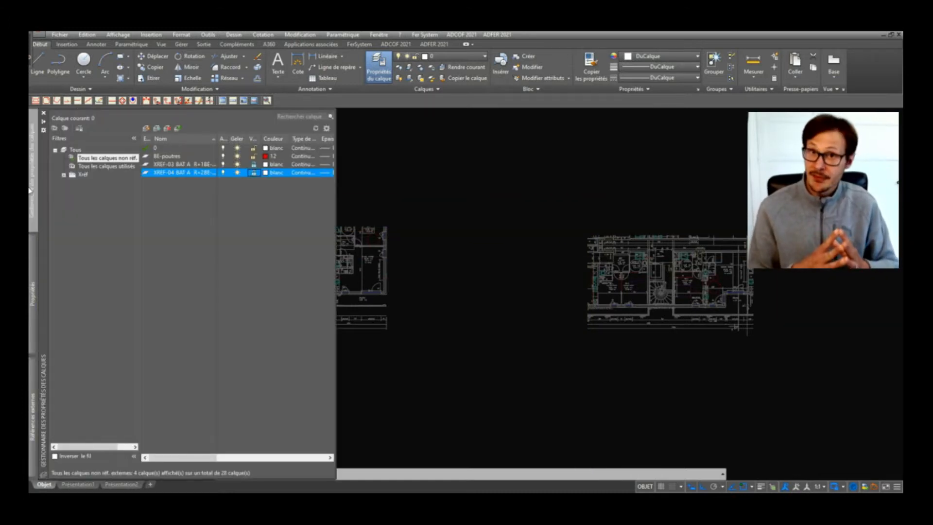
{"action": "left_click", "coordinate": [181, 165]}
{"action": "left_click", "coordinate": [181, 173]}
{"action": "left_click", "coordinate": [181, 168]}
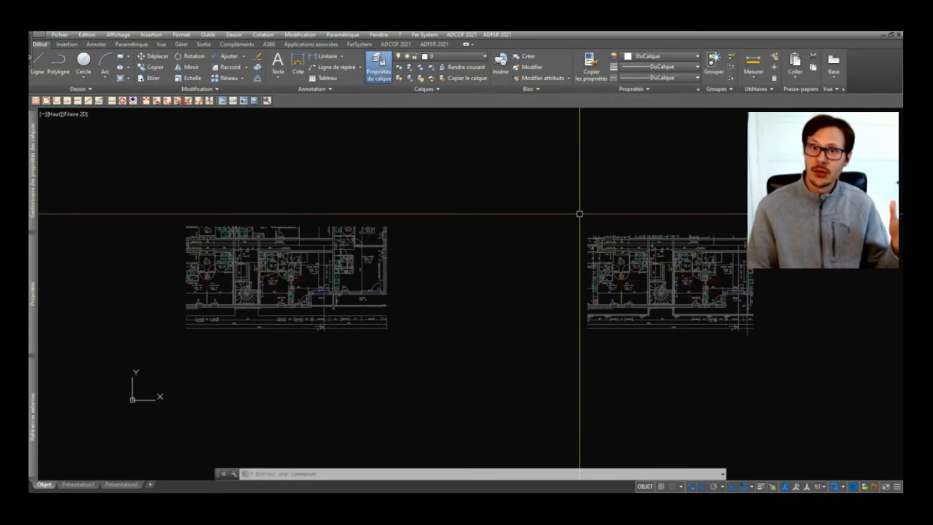
Step: Create a new layer named BE-mur based on the BE-poutres layer and set its colour to index 254
{"action": "mouse_move", "coordinate": [35, 222]}
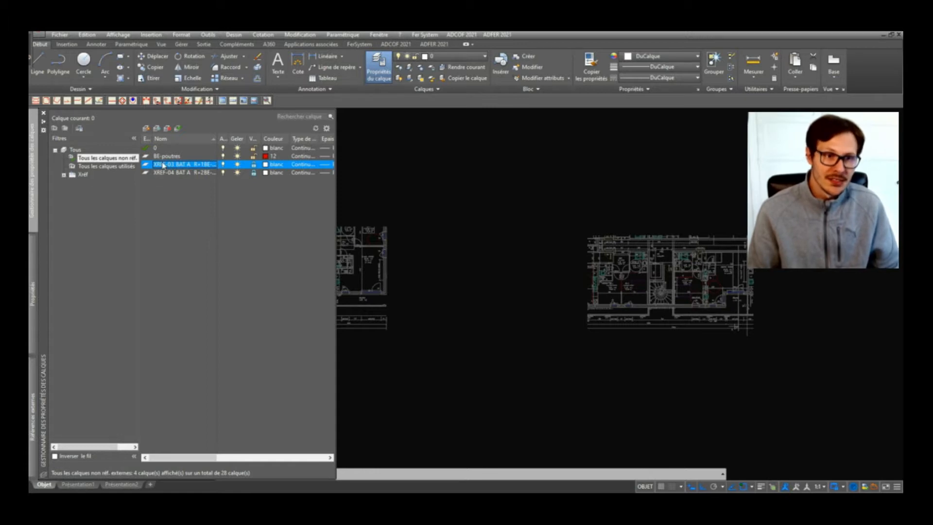
{"action": "left_click", "coordinate": [172, 158]}
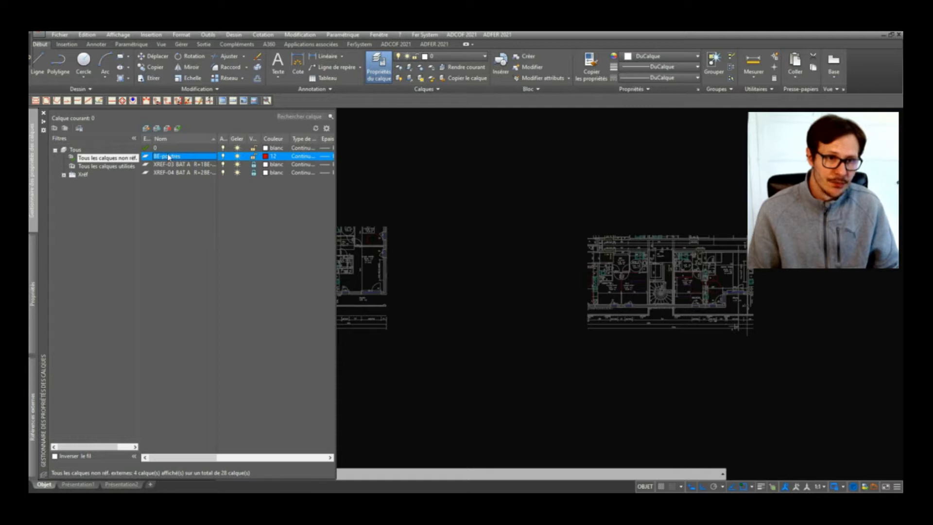
{"action": "left_click", "coordinate": [147, 128]}
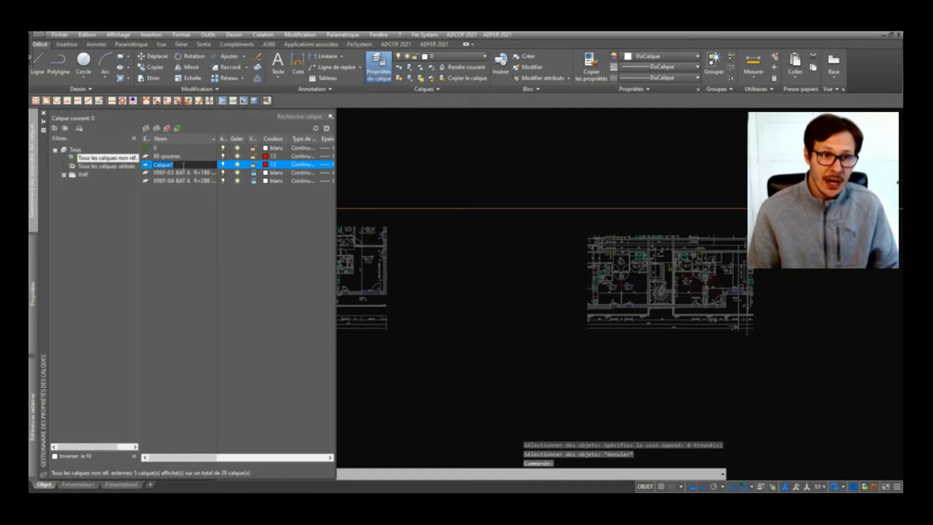
{"action": "type", "text": "BE-mur"}
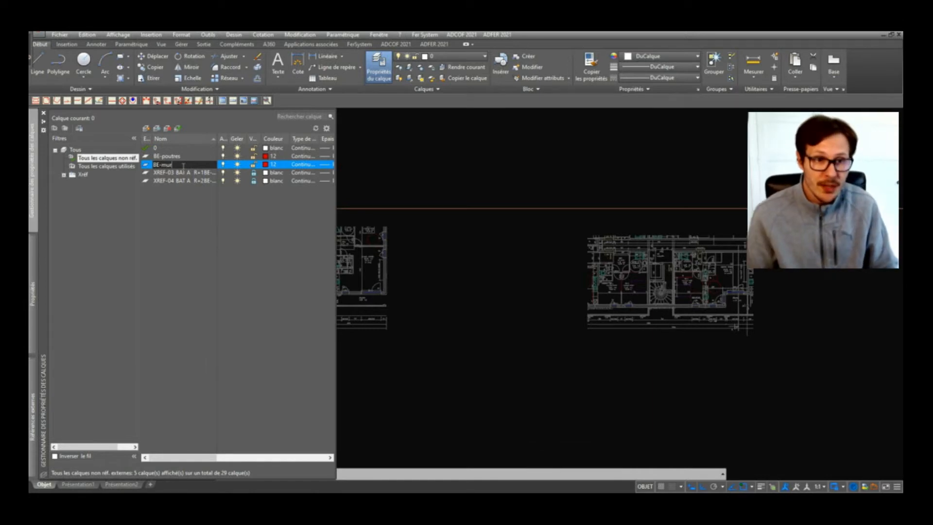
{"action": "key", "text": "Return"}
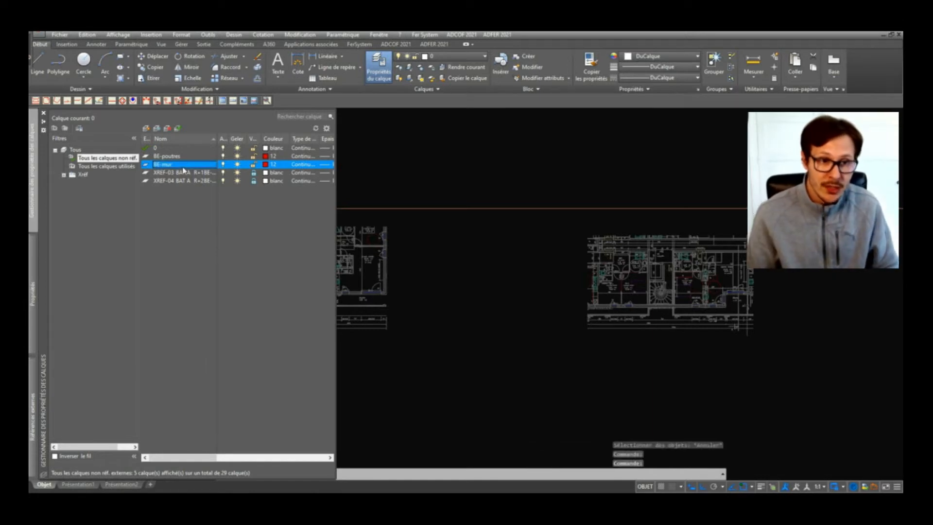
{"action": "left_click", "coordinate": [268, 165]}
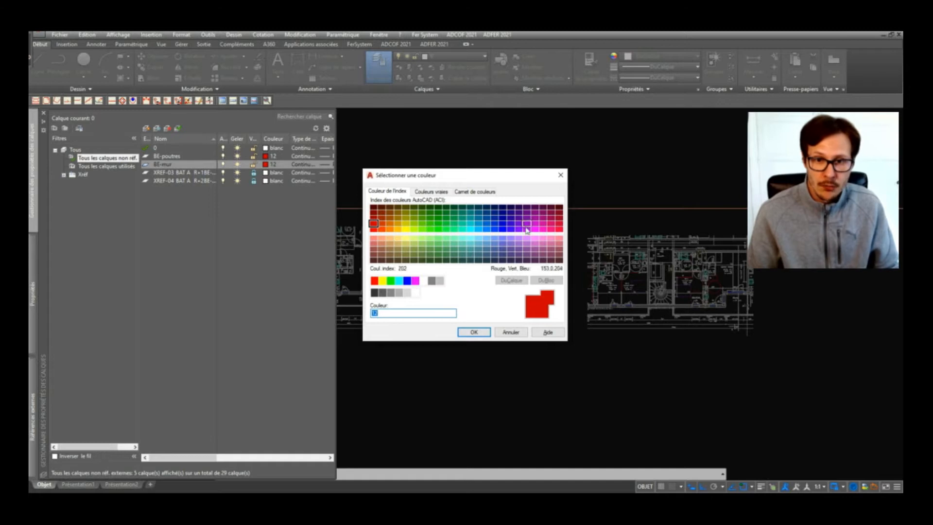
{"action": "left_click", "coordinate": [407, 292]}
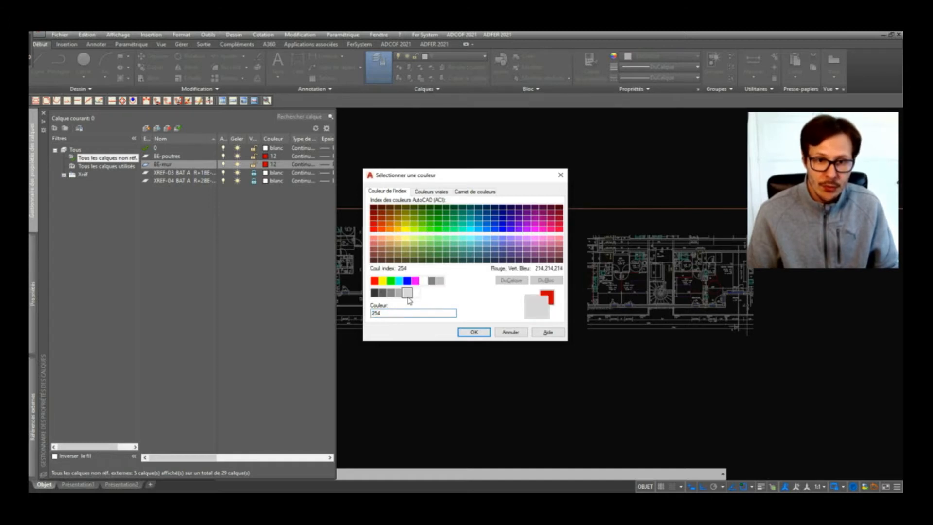
{"action": "left_click", "coordinate": [474, 332]}
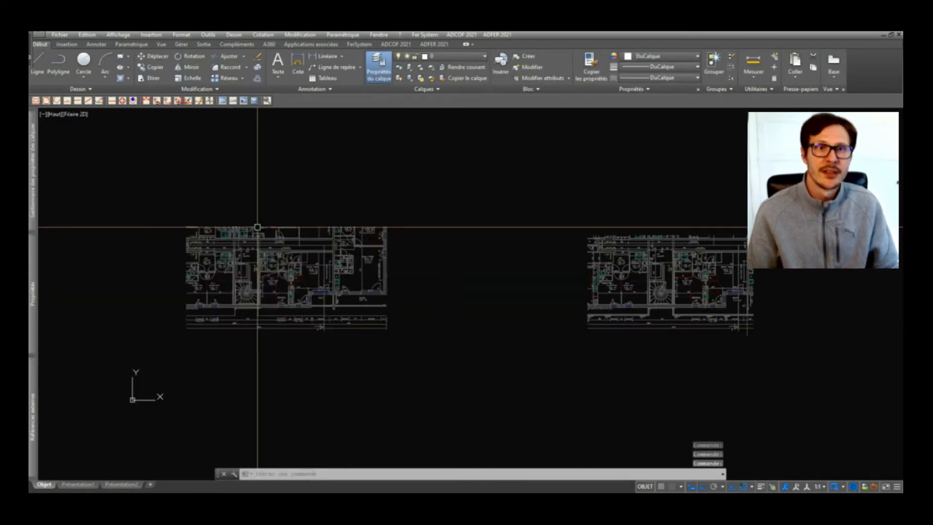
{"action": "left_click", "coordinate": [337, 150]}
{"action": "left_click", "coordinate": [378, 139]}
{"action": "left_click", "coordinate": [363, 158]}
{"action": "left_click", "coordinate": [410, 194]}
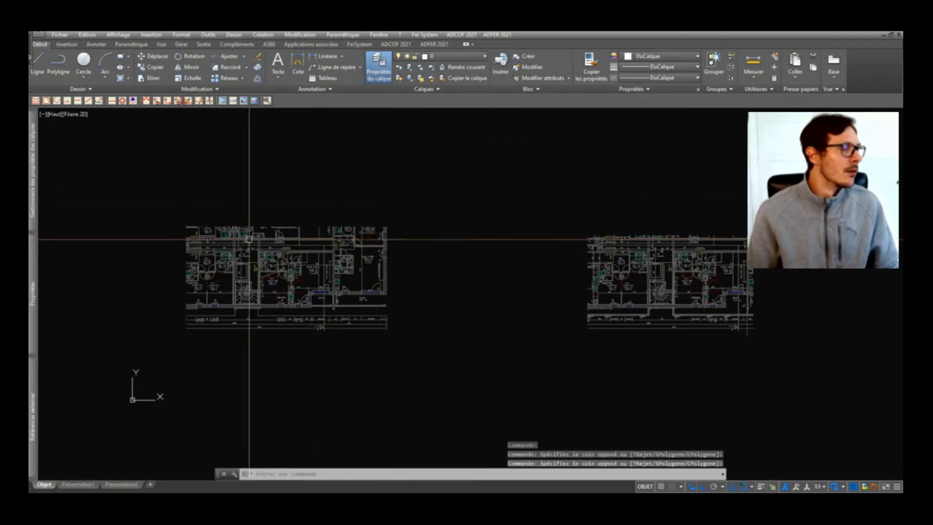
{"action": "mouse_move", "coordinate": [33, 165]}
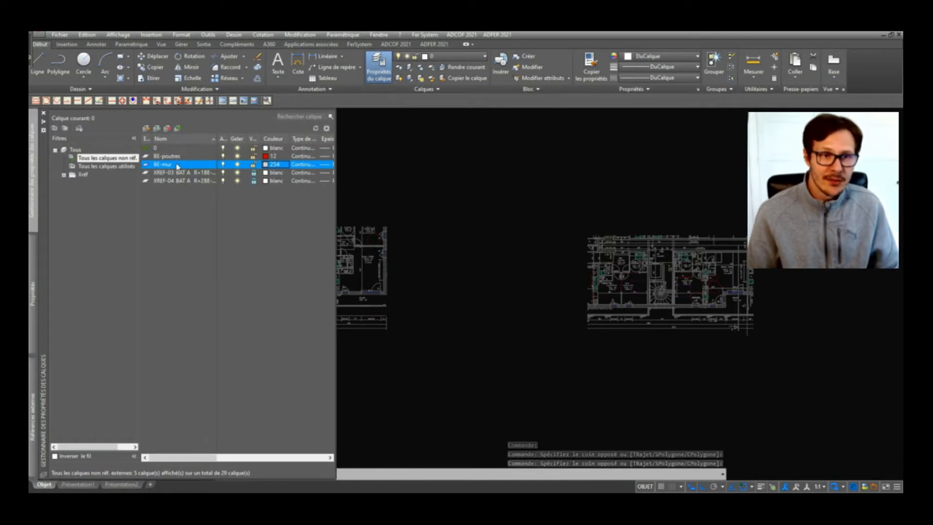
{"action": "left_click", "coordinate": [266, 165]}
{"action": "left_click", "coordinate": [475, 331]}
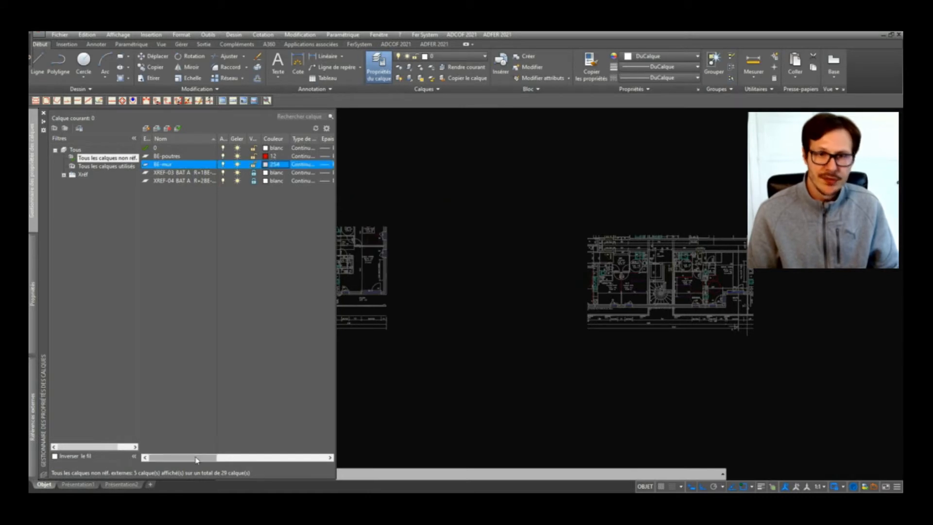
Step: Set the BE-mur layer's lineweight to 0.70 mm
{"action": "left_click_drag", "start_coordinate": [197, 460], "coordinate": [228, 460]}
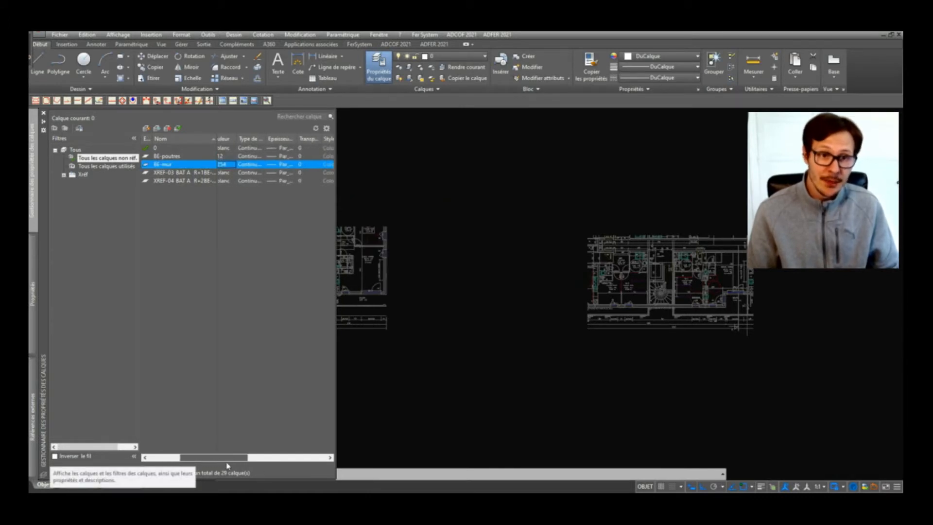
{"action": "left_click", "coordinate": [272, 165]}
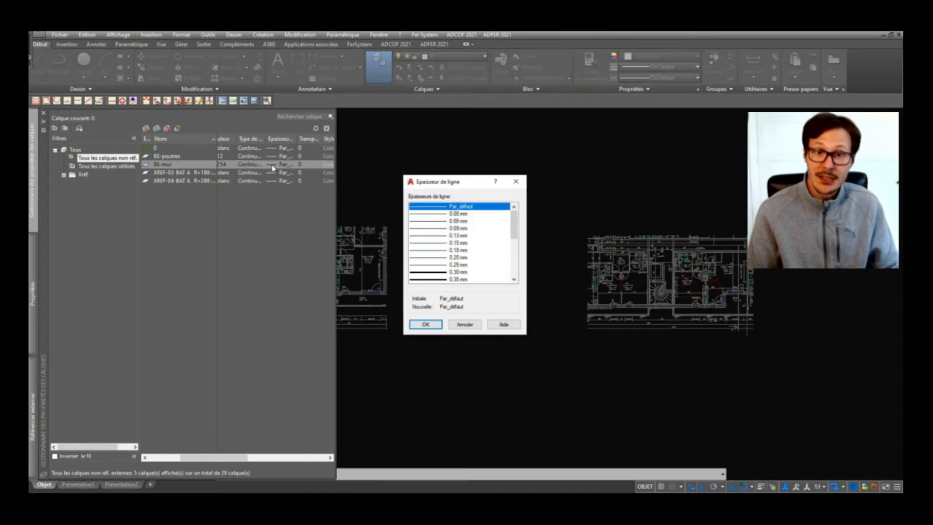
{"action": "left_click", "coordinate": [489, 280]}
{"action": "scroll", "coordinate": [471, 263], "scroll_direction": "down", "scroll_amount": 2}
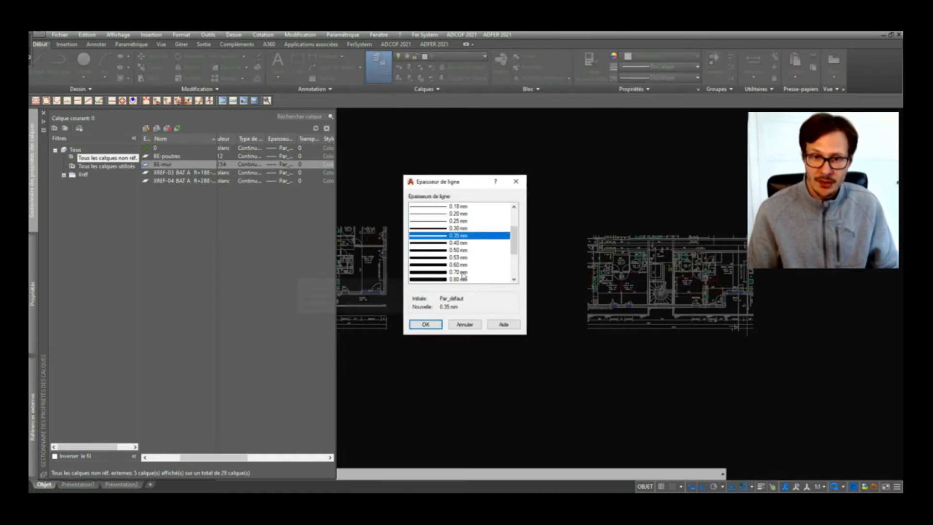
{"action": "left_click", "coordinate": [463, 271]}
{"action": "left_click", "coordinate": [425, 324]}
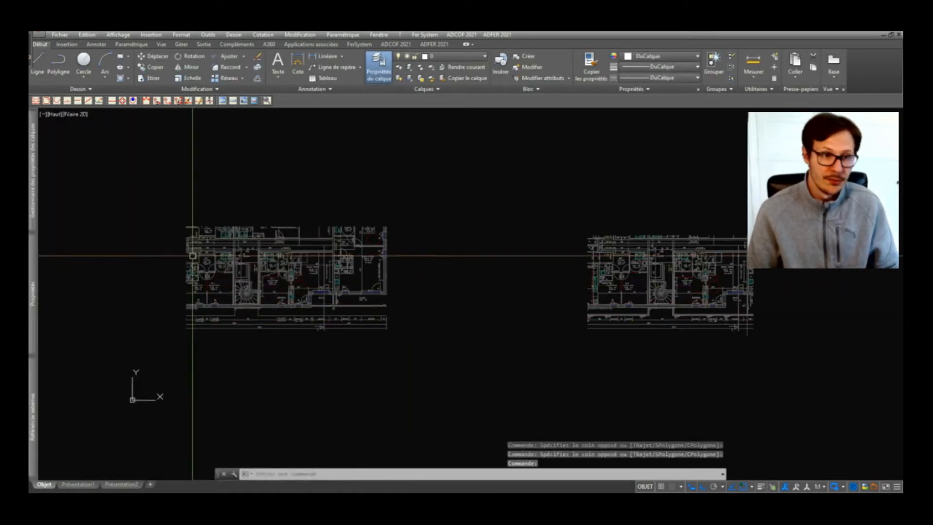
Step: Set the BE-poutres layer's lineweight to 0.35 mm
{"action": "mouse_move", "coordinate": [30, 195]}
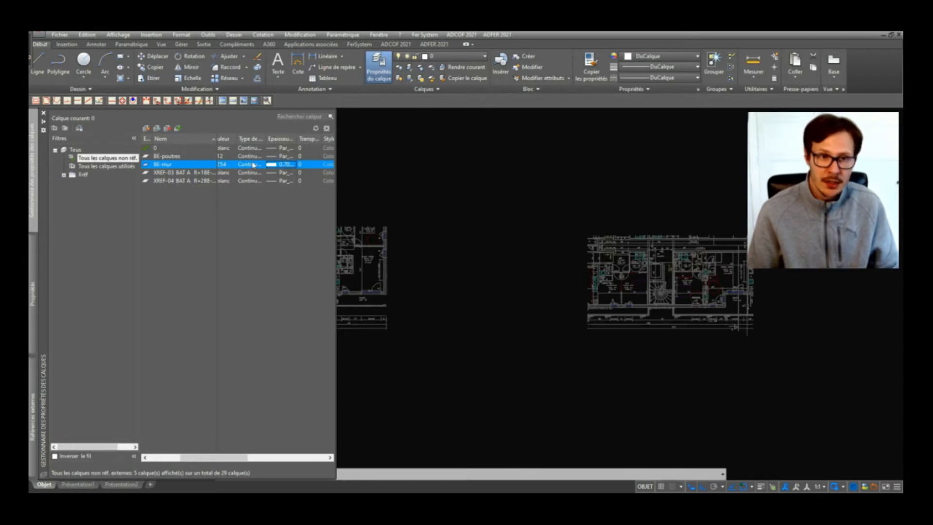
{"action": "left_click", "coordinate": [287, 157]}
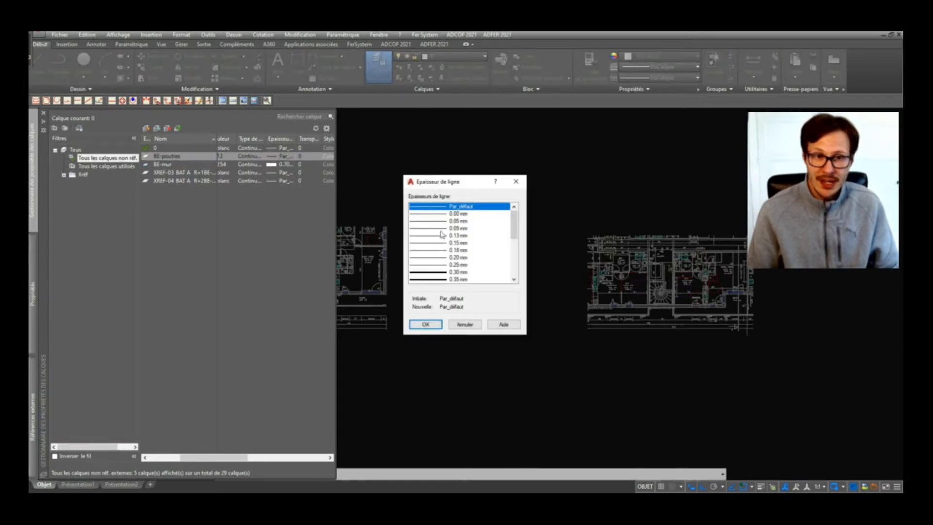
{"action": "left_click", "coordinate": [461, 280]}
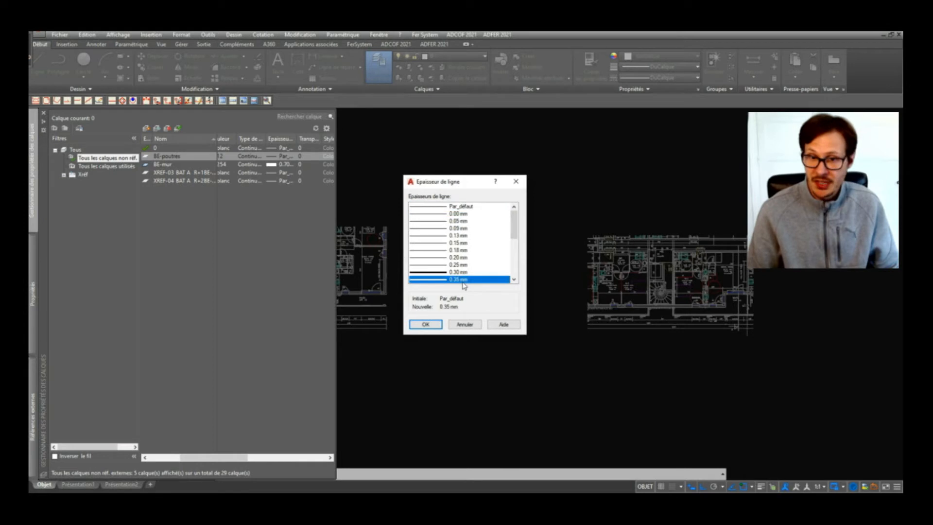
{"action": "left_click", "coordinate": [426, 325]}
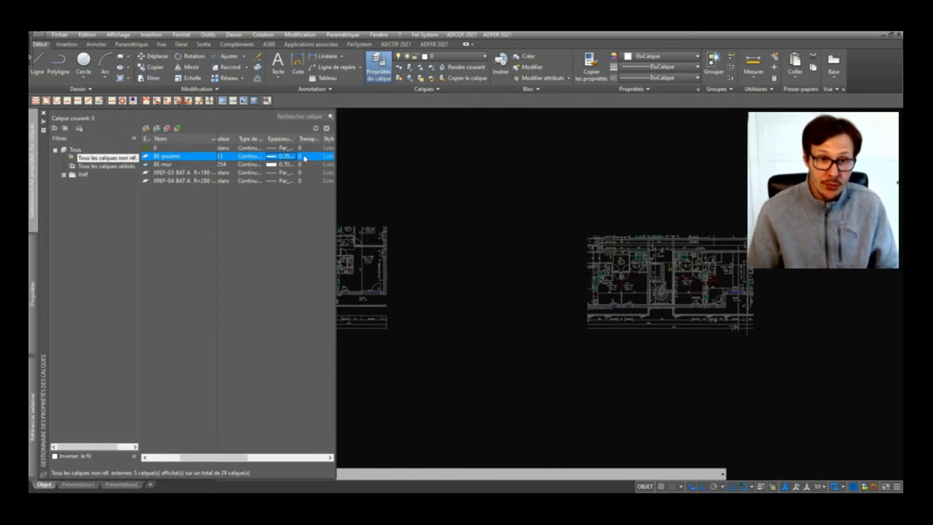
Step: Review the remaining layer properties and make BE-mur the current layer
{"action": "left_click_drag", "start_coordinate": [221, 457], "coordinate": [260, 457]}
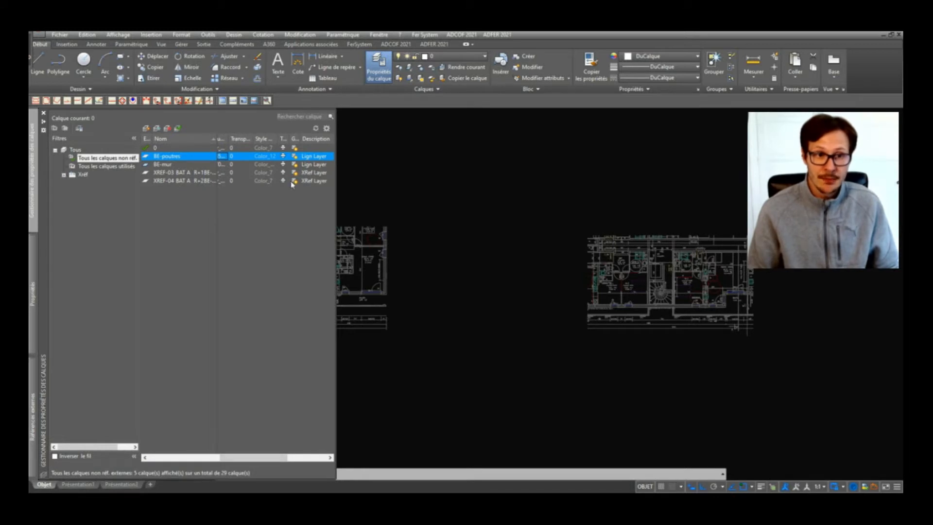
{"action": "left_click", "coordinate": [284, 156]}
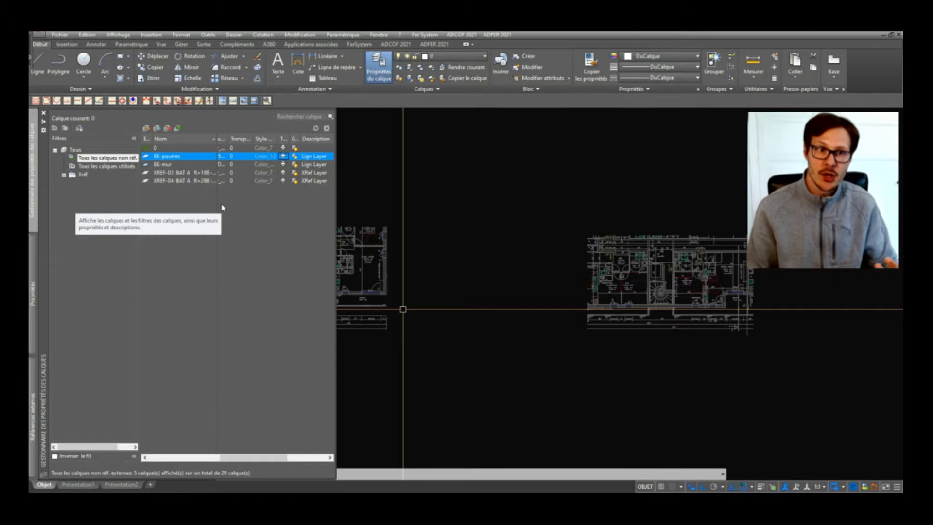
{"action": "left_click", "coordinate": [185, 173]}
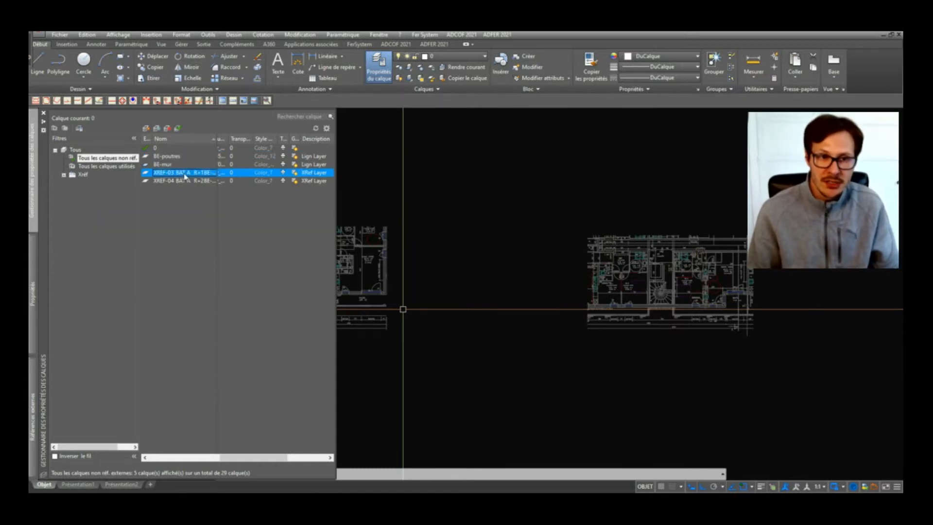
{"action": "left_click", "coordinate": [166, 165]}
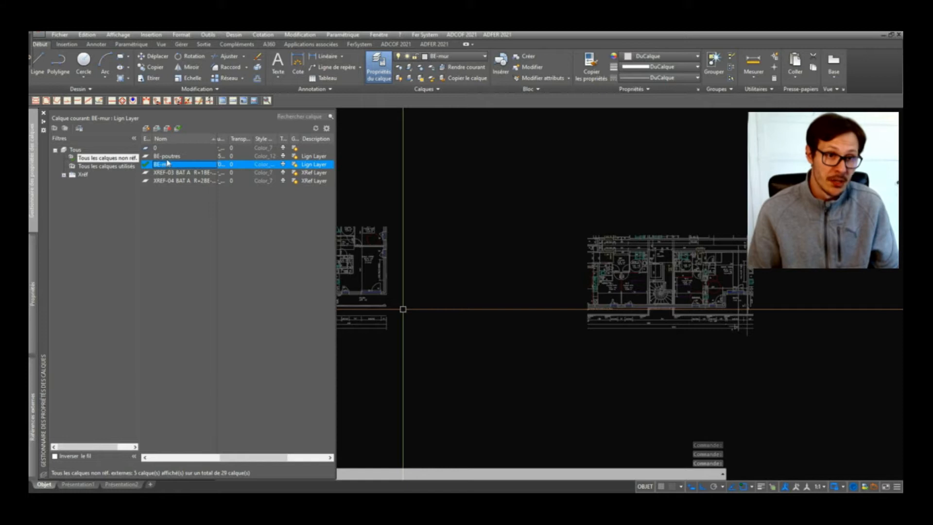
{"action": "left_click", "coordinate": [168, 156]}
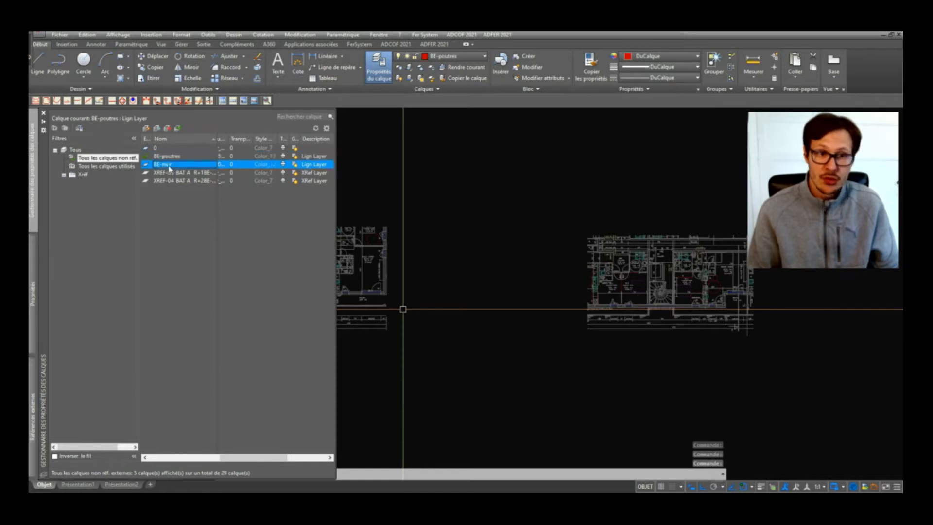
{"action": "mouse_move", "coordinate": [473, 236]}
{"action": "middle_mouse_down"}
{"action": "mouse_move", "coordinate": [533, 273]}
{"action": "mouse_move", "coordinate": [500, 270]}
{"action": "middle_mouse_up"}
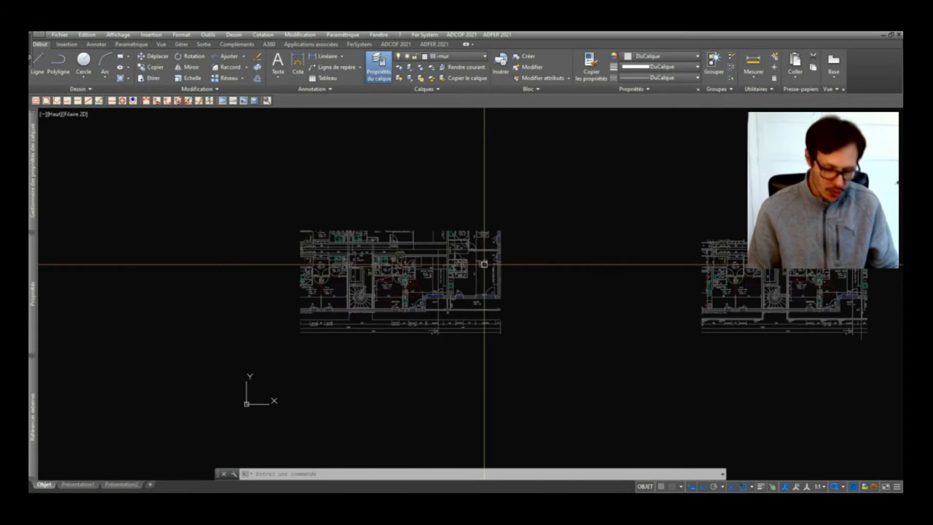
{"action": "type", "text": "l"}
{"action": "key", "text": "Return"}
{"action": "scroll", "coordinate": [385, 271], "scroll_direction": "up", "scroll_amount": 5}
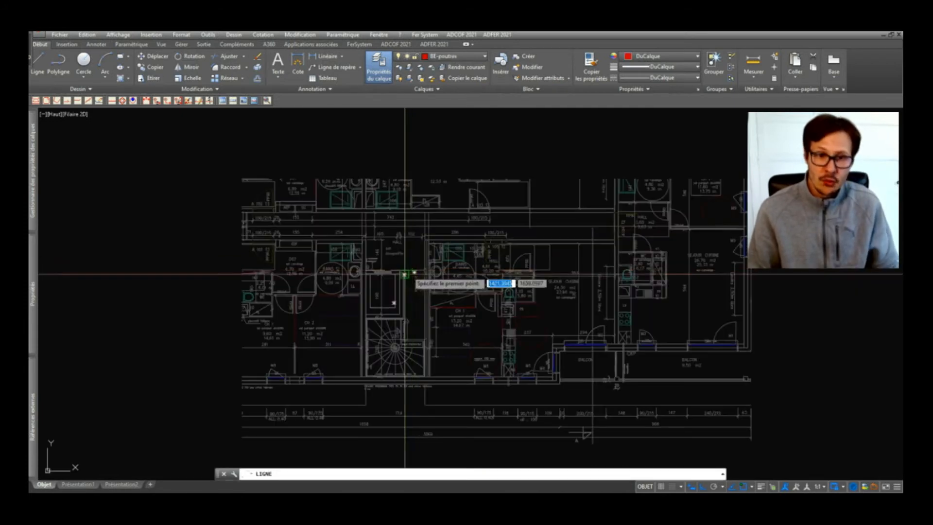
{"action": "scroll", "coordinate": [382, 266], "scroll_direction": "up", "scroll_amount": 8}
{"action": "scroll", "coordinate": [359, 202], "scroll_direction": "down", "scroll_amount": 6}
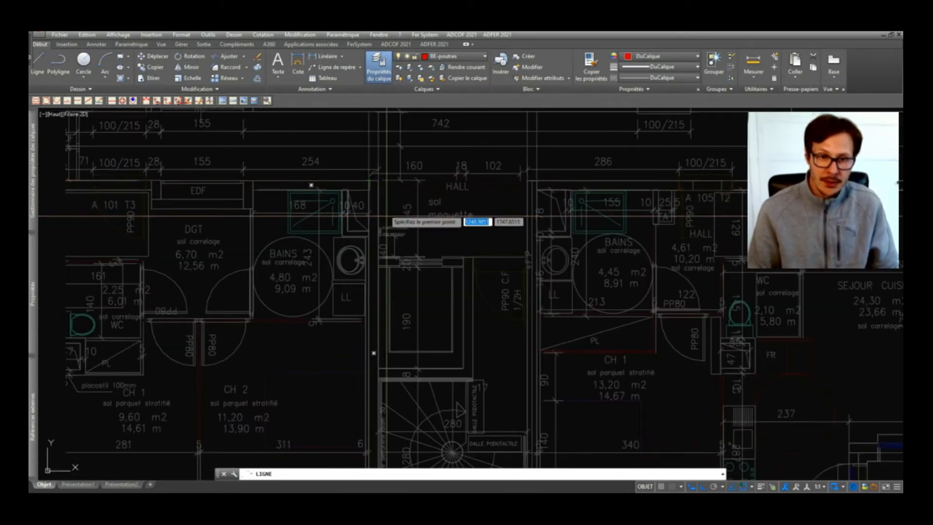
{"action": "key", "text": "Escape"}
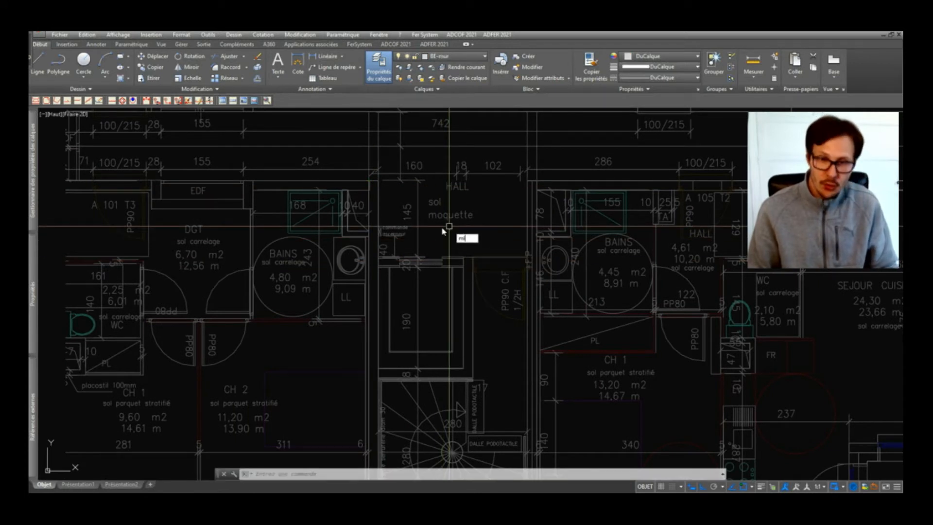
Step: Start a multiline and set its scale to 18
{"action": "key", "text": "Return"}
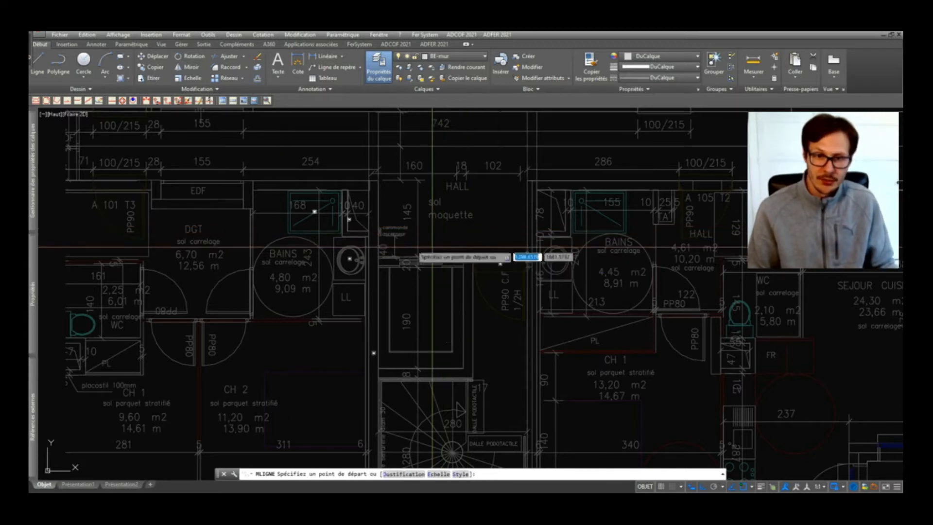
{"action": "type", "text": "e"}
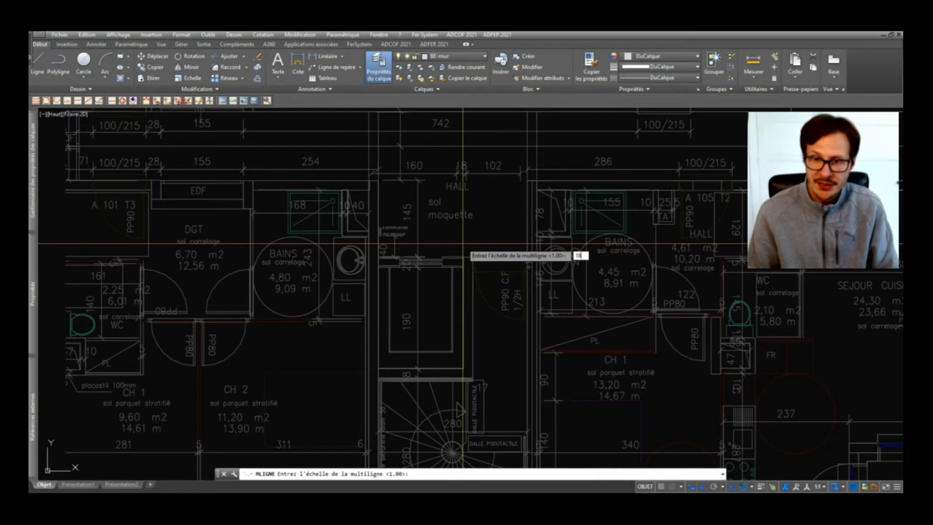
{"action": "type", "text": "18"}
{"action": "key", "text": "Return"}
{"action": "scroll", "coordinate": [301, 204], "scroll_direction": "down", "scroll_amount": 1}
{"action": "scroll", "coordinate": [353, 281], "scroll_direction": "up", "scroll_amount": 4}
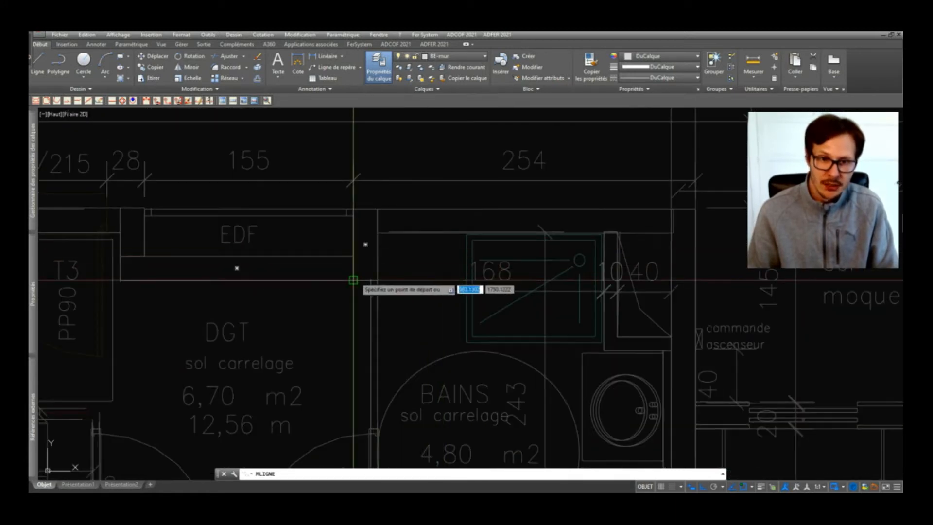
Step: Trace the wall from beside the EDF cupboard, around the bathroom and along the lift and staircase to the facade's inner line
{"action": "left_click", "coordinate": [354, 280]}
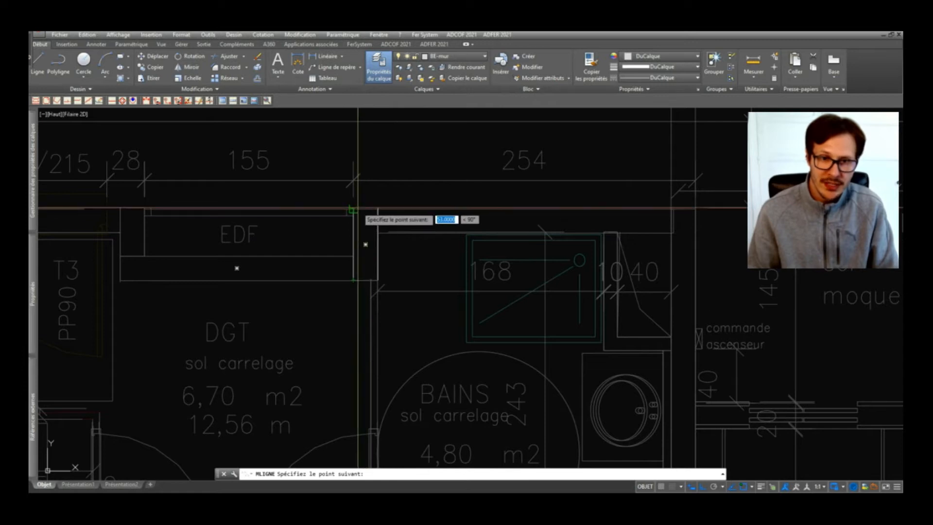
{"action": "left_click", "coordinate": [353, 210]}
{"action": "scroll", "coordinate": [355, 210], "scroll_direction": "down", "scroll_amount": 3}
{"action": "scroll", "coordinate": [566, 209], "scroll_direction": "up", "scroll_amount": 5}
{"action": "left_click", "coordinate": [567, 209]}
{"action": "scroll", "coordinate": [567, 209], "scroll_direction": "down", "scroll_amount": 4}
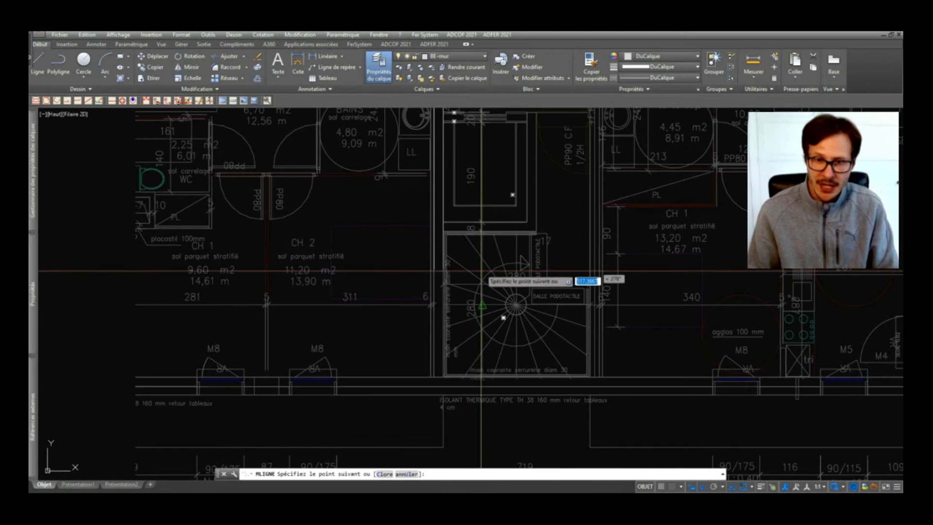
{"action": "scroll", "coordinate": [458, 385], "scroll_direction": "up", "scroll_amount": 4}
{"action": "scroll", "coordinate": [420, 331], "scroll_direction": "up", "scroll_amount": 5}
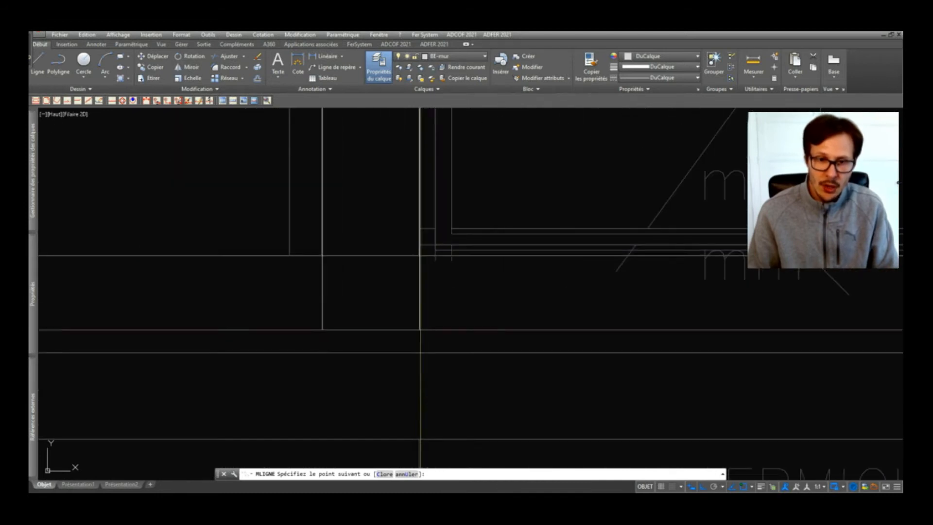
{"action": "left_click", "coordinate": [420, 255]}
{"action": "key", "text": "Escape"}
{"action": "scroll", "coordinate": [423, 340], "scroll_direction": "down", "scroll_amount": 4}
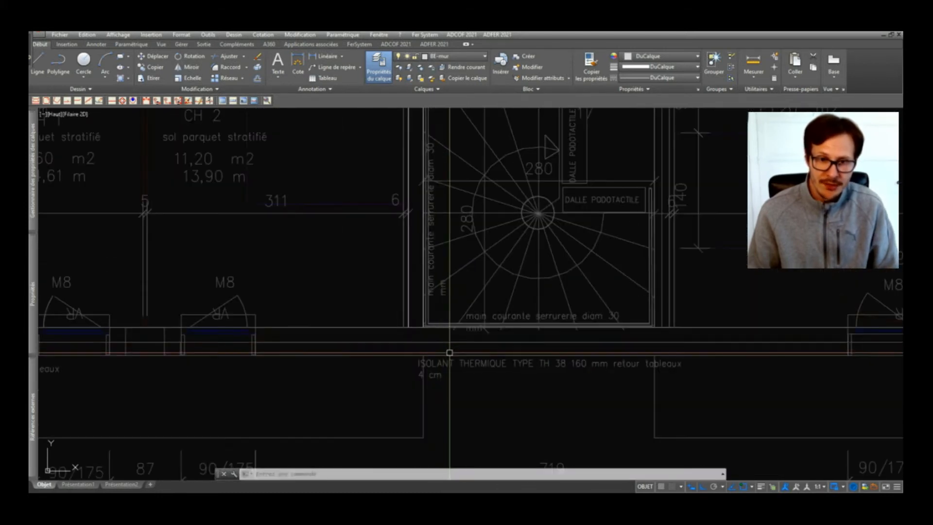
{"action": "scroll", "coordinate": [449, 352], "scroll_direction": "down", "scroll_amount": 4}
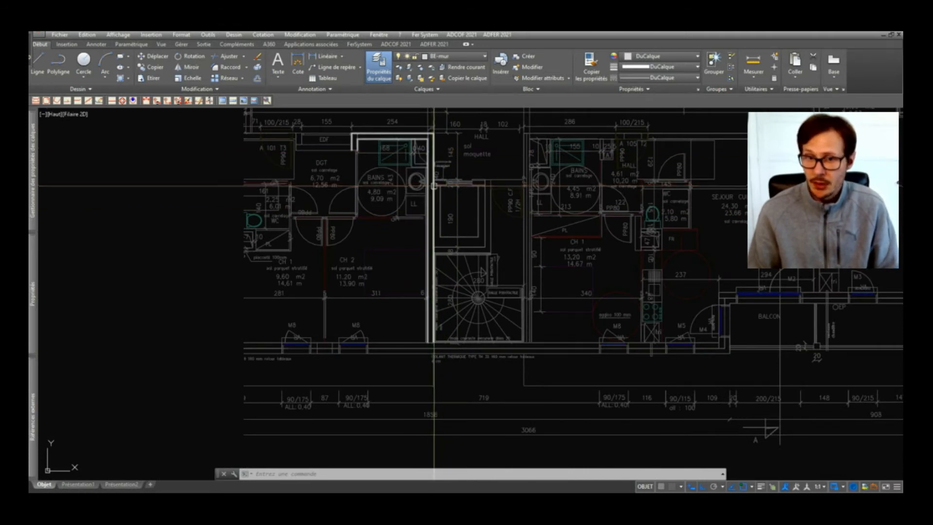
Step: Draw a horizontal multiline along the facade below the staircase, between the two M8 windows on either side
{"action": "middle_click_drag", "start_coordinate": [434, 185], "coordinate": [386, 216]}
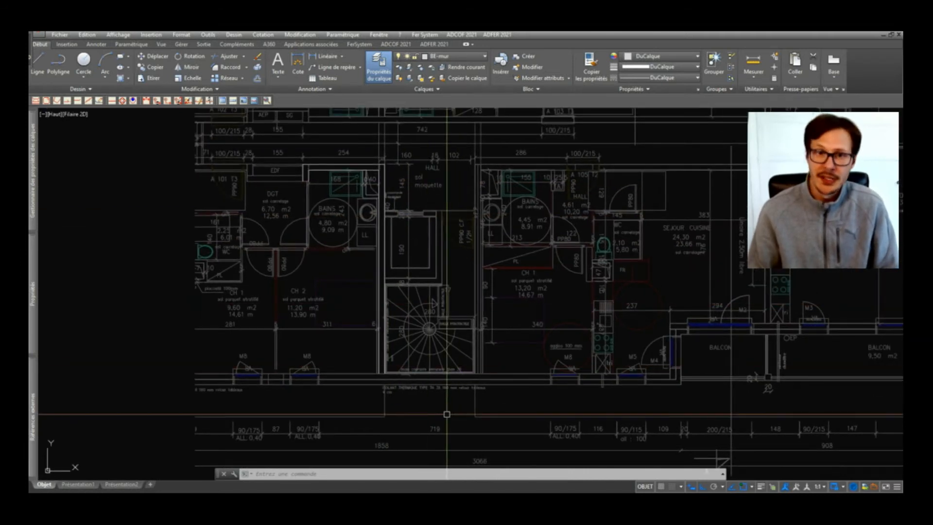
{"action": "type", "text": "ml"}
{"action": "key", "text": "Return"}
{"action": "scroll", "coordinate": [367, 362], "scroll_direction": "up", "scroll_amount": 6}
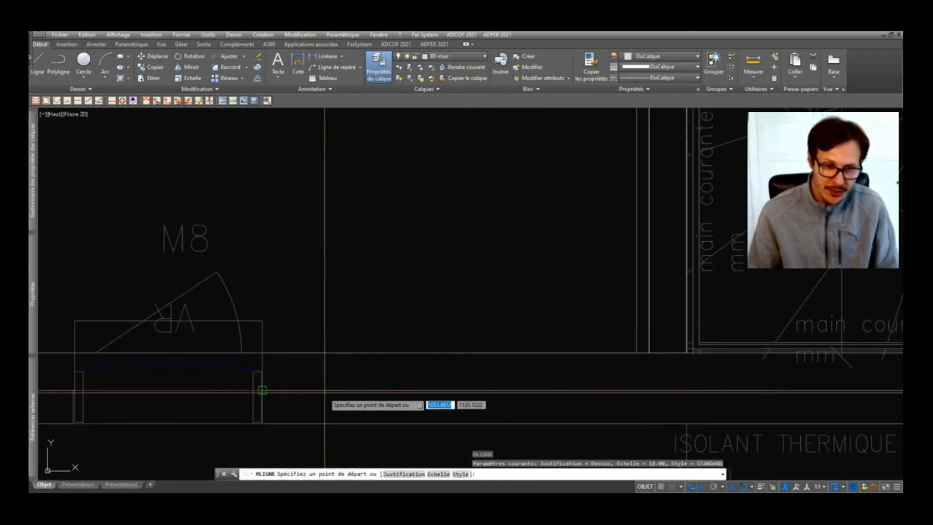
{"action": "left_click", "coordinate": [325, 391]}
{"action": "scroll", "coordinate": [468, 354], "scroll_direction": "down", "scroll_amount": 5}
{"action": "scroll", "coordinate": [535, 336], "scroll_direction": "up", "scroll_amount": 5}
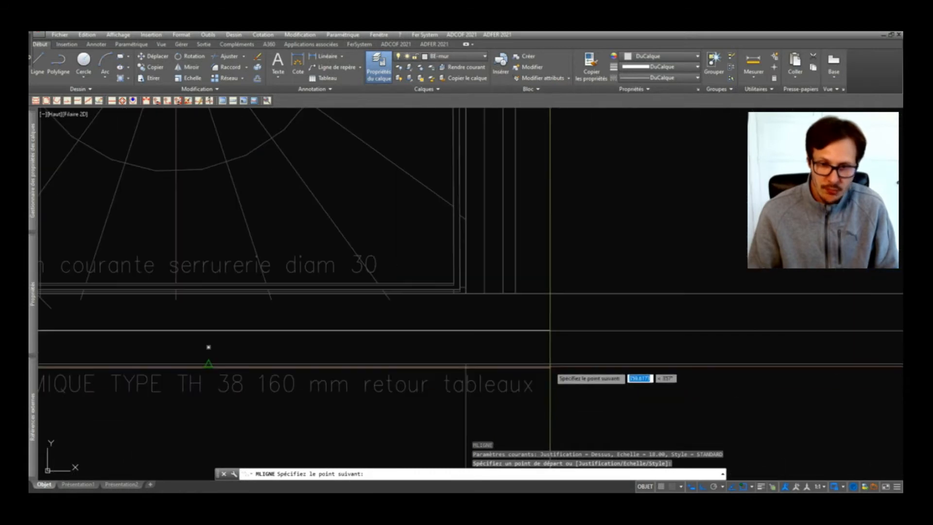
{"action": "scroll", "coordinate": [340, 335], "scroll_direction": "down", "scroll_amount": 5}
{"action": "scroll", "coordinate": [489, 330], "scroll_direction": "up", "scroll_amount": 5}
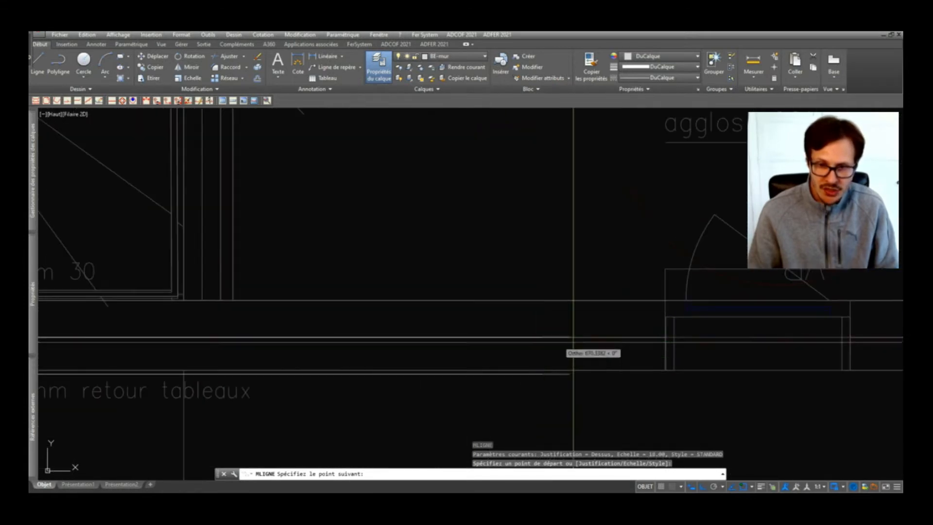
{"action": "scroll", "coordinate": [666, 337], "scroll_direction": "down", "scroll_amount": 5}
{"action": "left_click", "coordinate": [677, 325]}
{"action": "key", "text": "Return"}
Step: Set the facade multiline's scale to 16 and clear the selection
{"action": "left_click", "coordinate": [172, 339]}
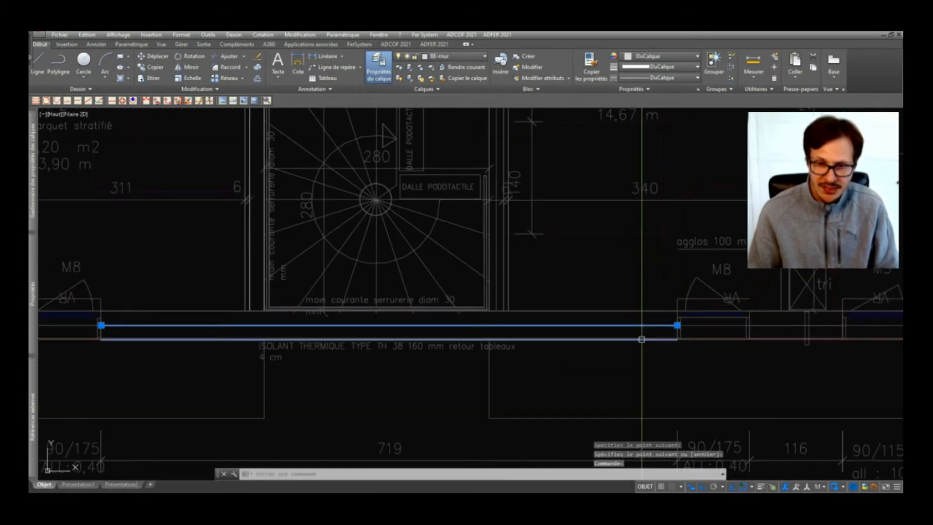
{"action": "mouse_move", "coordinate": [32, 299]}
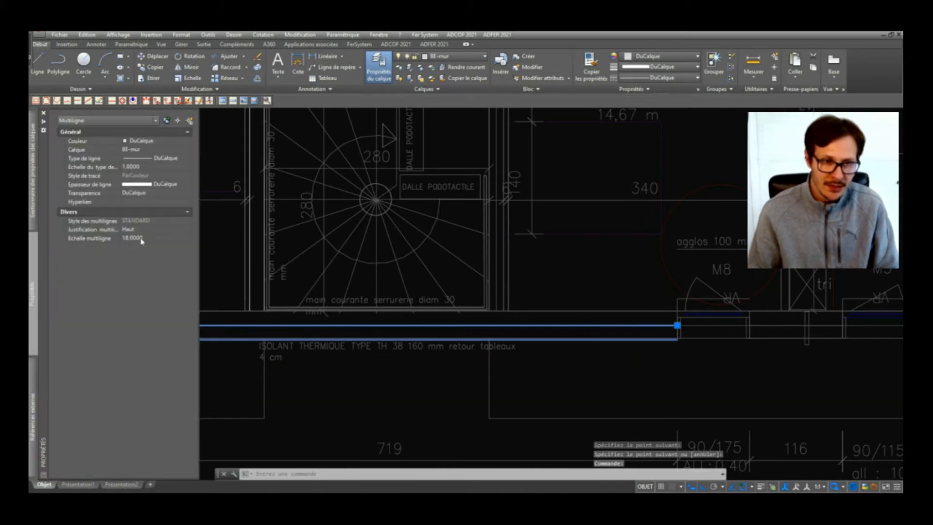
{"action": "key", "text": "Return"}
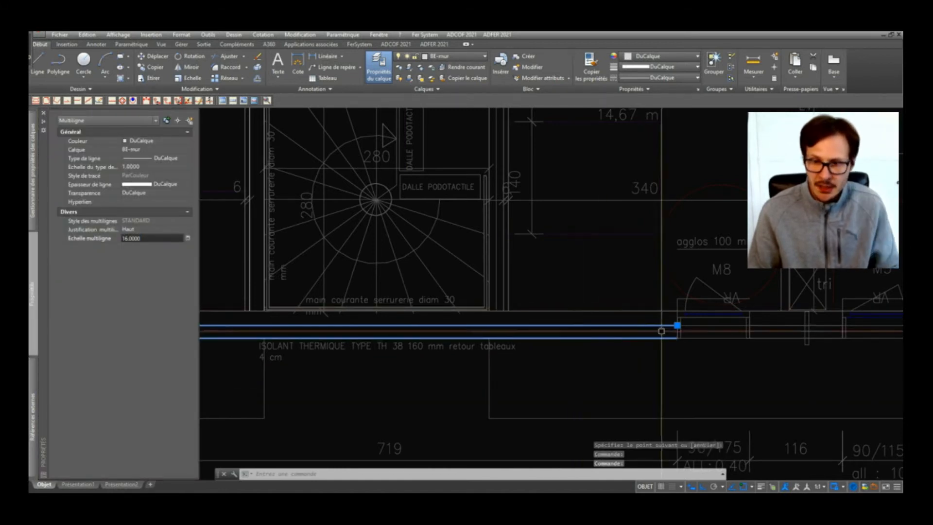
{"action": "scroll", "coordinate": [671, 328], "scroll_direction": "up", "scroll_amount": 3}
{"action": "scroll", "coordinate": [713, 322], "scroll_direction": "down", "scroll_amount": 3}
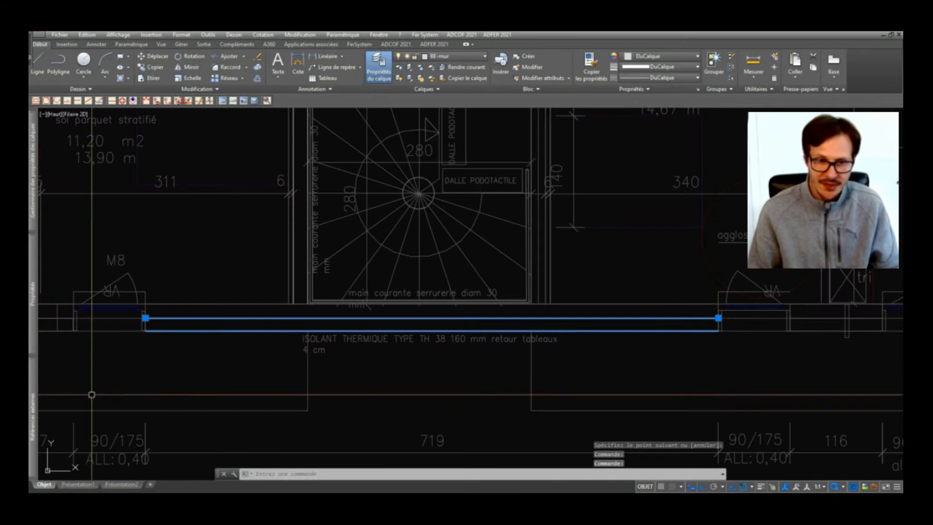
{"action": "mouse_move", "coordinate": [32, 328]}
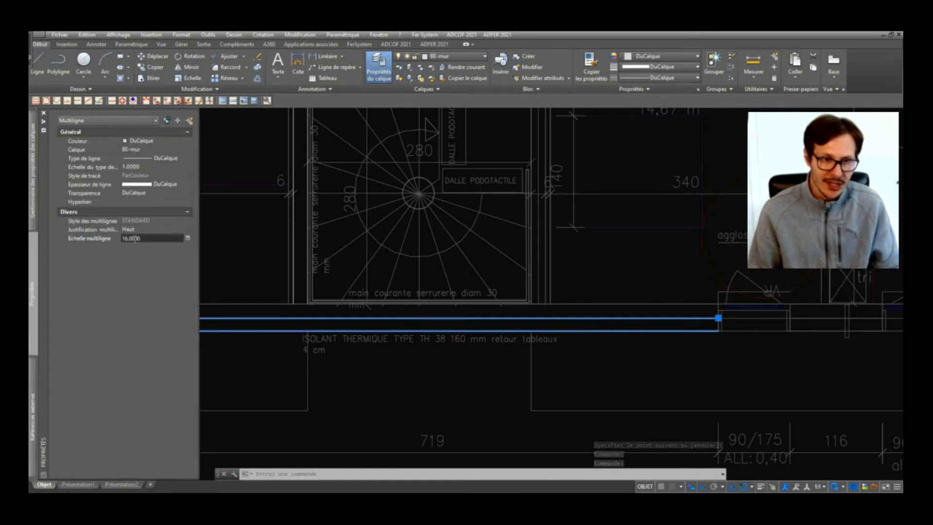
{"action": "scroll", "coordinate": [554, 302], "scroll_direction": "down", "scroll_amount": 5}
{"action": "key", "text": "Escape"}
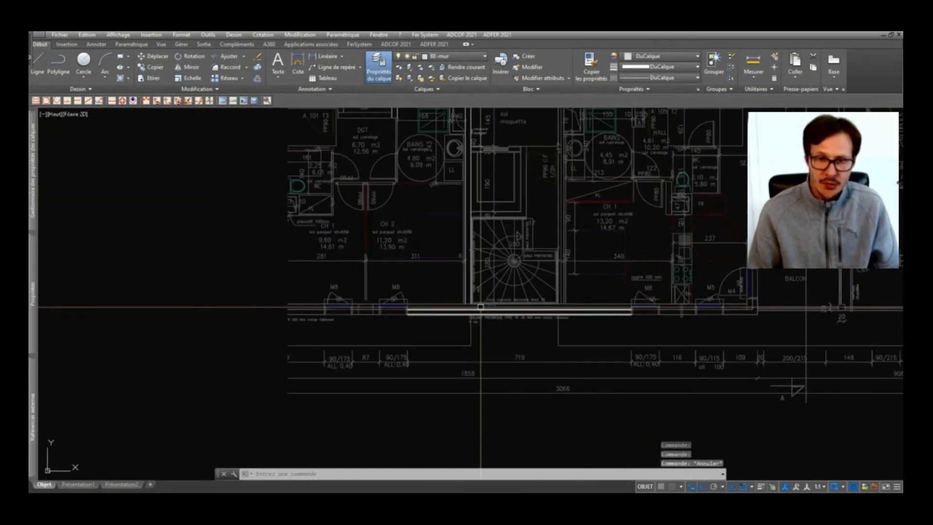
Step: Join the vertical staircase wall to the facade wall with the T ouvert multiline editing tool
{"action": "scroll", "coordinate": [481, 307], "scroll_direction": "up", "scroll_amount": 2}
{"action": "double_click", "coordinate": [470, 286]}
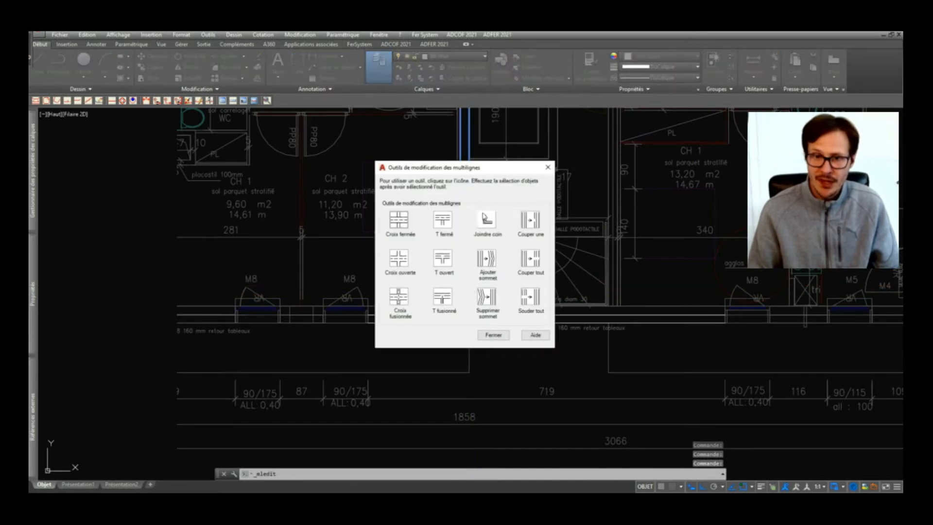
{"action": "left_click", "coordinate": [448, 264]}
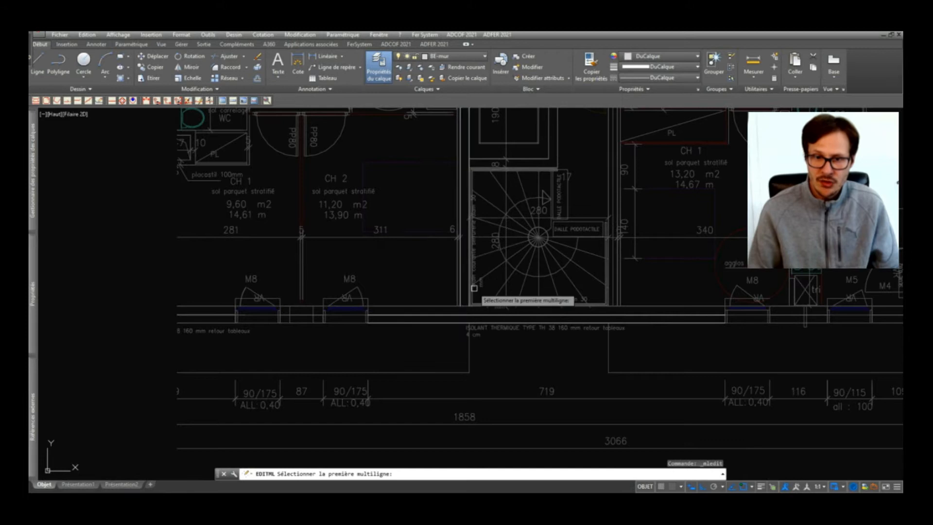
{"action": "left_click", "coordinate": [468, 286]}
{"action": "left_click", "coordinate": [482, 314]}
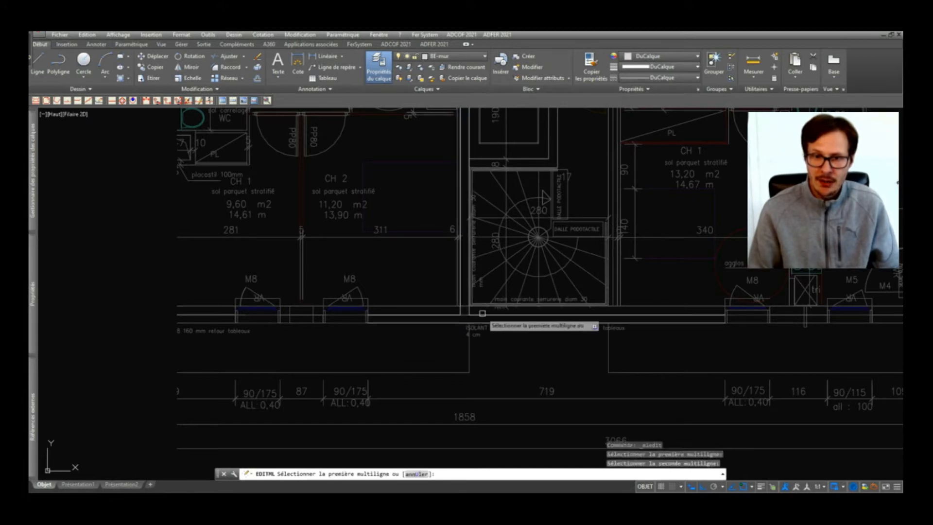
{"action": "key", "text": "Return"}
{"action": "scroll", "coordinate": [461, 322], "scroll_direction": "down", "scroll_amount": 4}
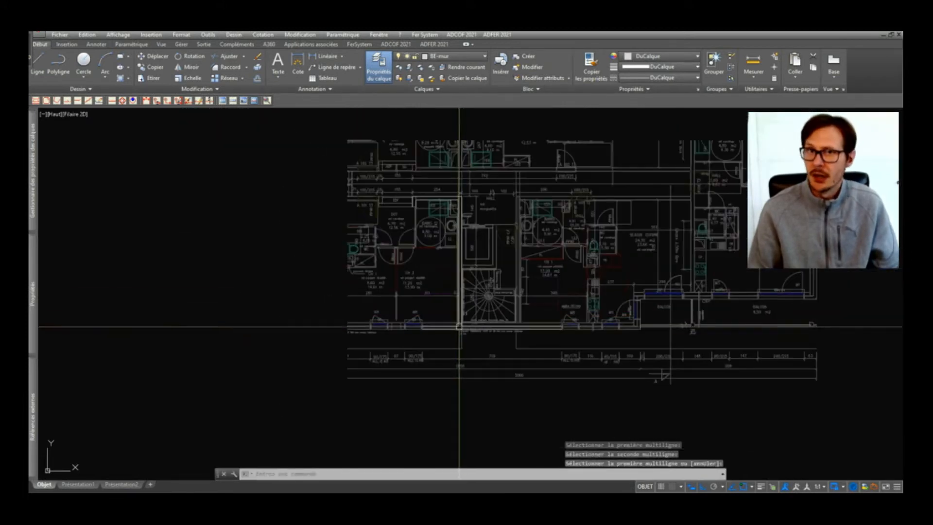
Step: End the multiline editing and select the staircase wall to inspect its junction with the facade wall
{"action": "scroll", "coordinate": [461, 242], "scroll_direction": "up", "scroll_amount": 2}
{"action": "key", "text": "Return"}
{"action": "left_click", "coordinate": [462, 229]}
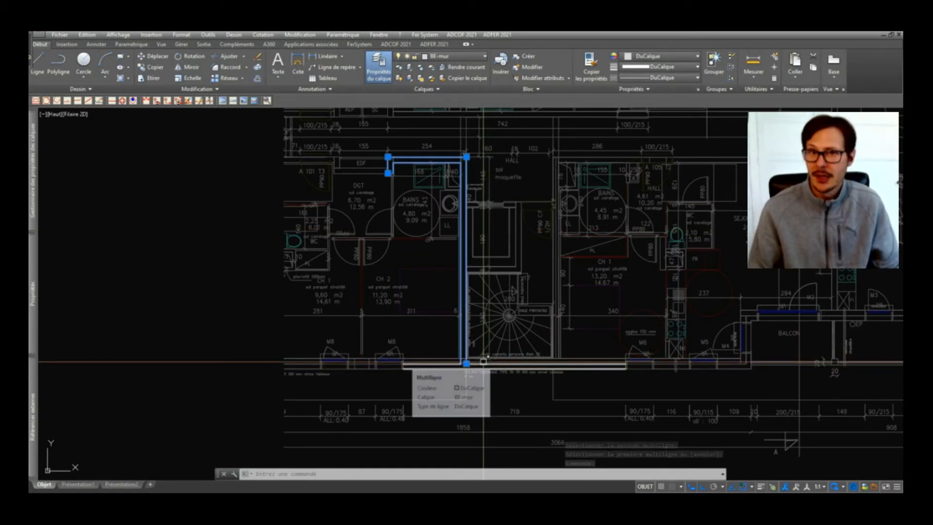
{"action": "scroll", "coordinate": [422, 312], "scroll_direction": "down", "scroll_amount": 2}
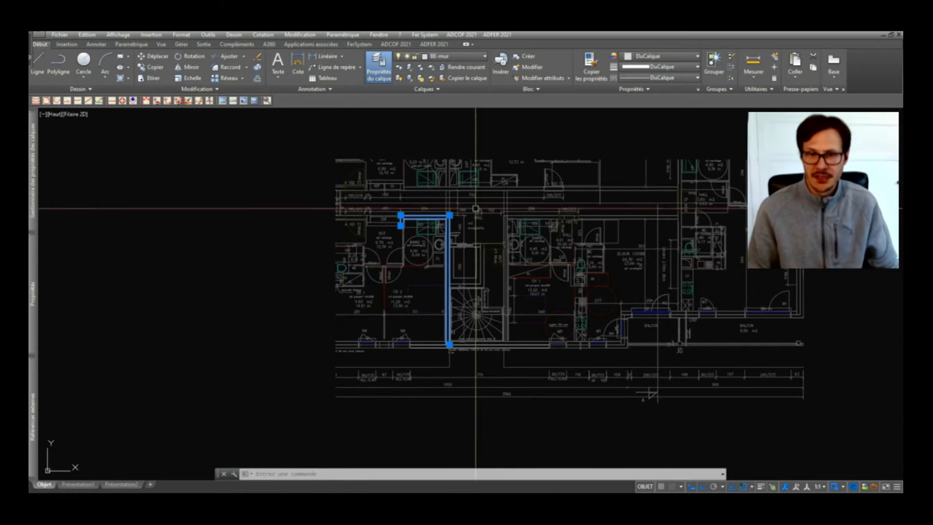
{"action": "scroll", "coordinate": [442, 214], "scroll_direction": "up", "scroll_amount": 2}
{"action": "key", "text": "Escape"}
Step: Draw a multiline below and beside the EDF cupboard, continuing along the wall over the A 101 T3 entrance door
{"action": "scroll", "coordinate": [341, 221], "scroll_direction": "up", "scroll_amount": 4}
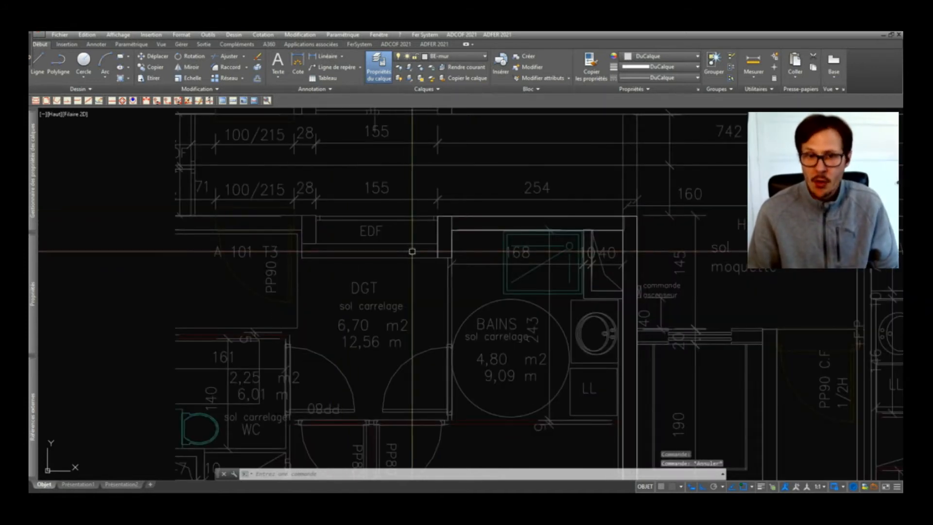
{"action": "middle_click_drag", "start_coordinate": [439, 253], "coordinate": [499, 272]}
{"action": "type", "text": "ml"}
{"action": "key", "text": "Return"}
{"action": "scroll", "coordinate": [499, 270], "scroll_direction": "up", "scroll_amount": 4}
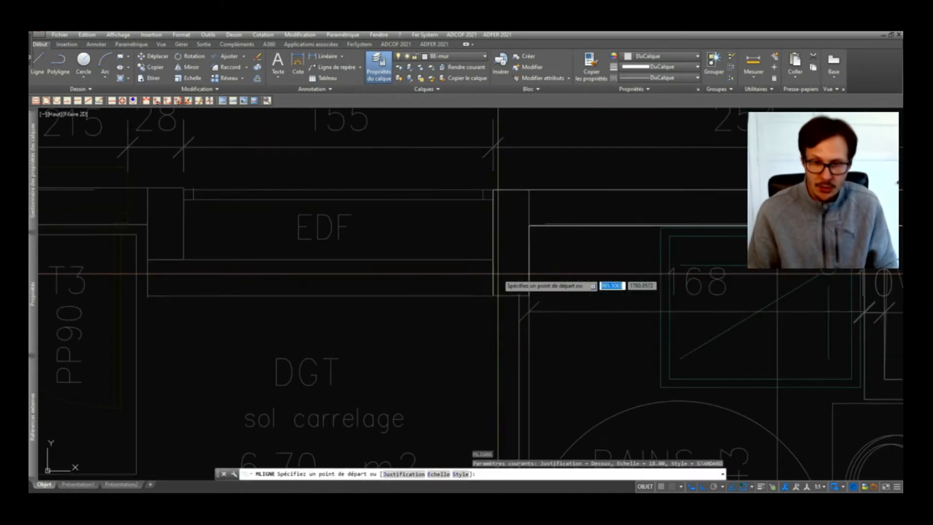
{"action": "left_click", "coordinate": [497, 283]}
{"action": "scroll", "coordinate": [497, 283], "scroll_direction": "down", "scroll_amount": 2}
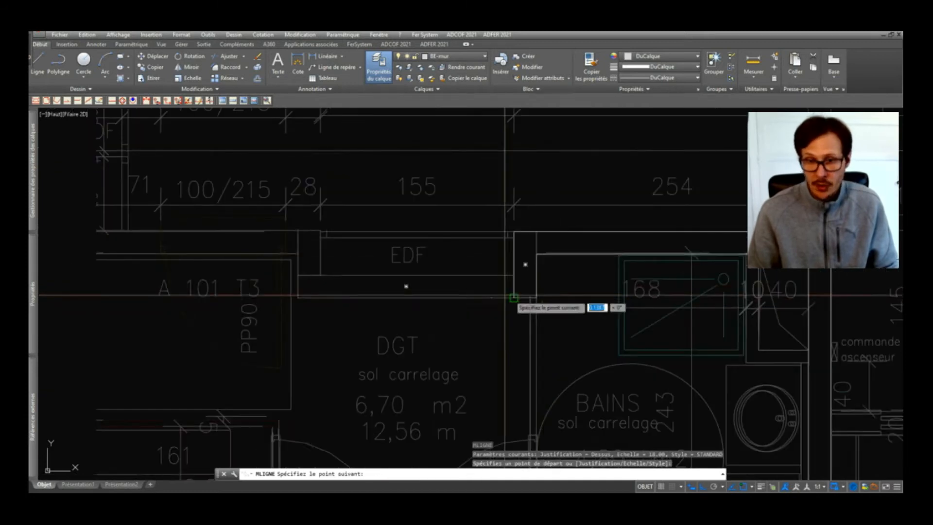
{"action": "left_click", "coordinate": [298, 297]}
{"action": "middle_click_drag", "start_coordinate": [297, 269], "coordinate": [366, 264]}
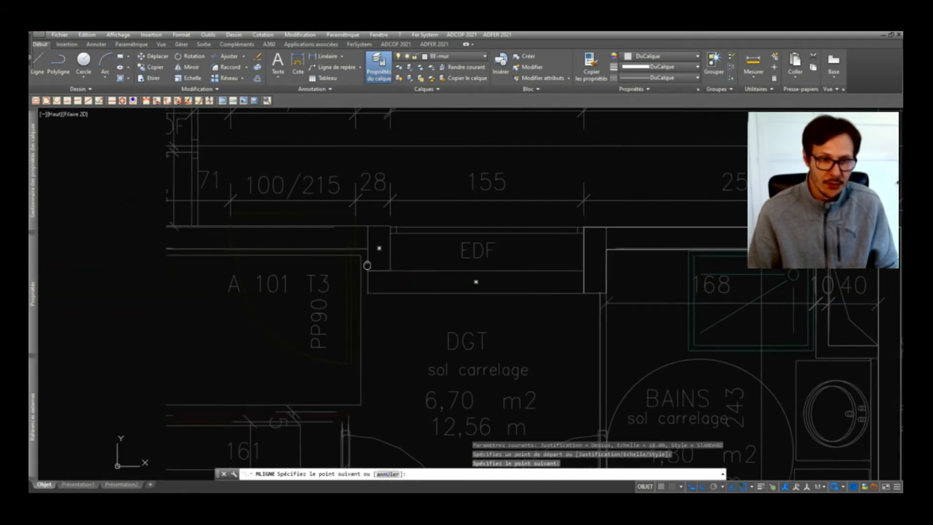
{"action": "left_click", "coordinate": [368, 249]}
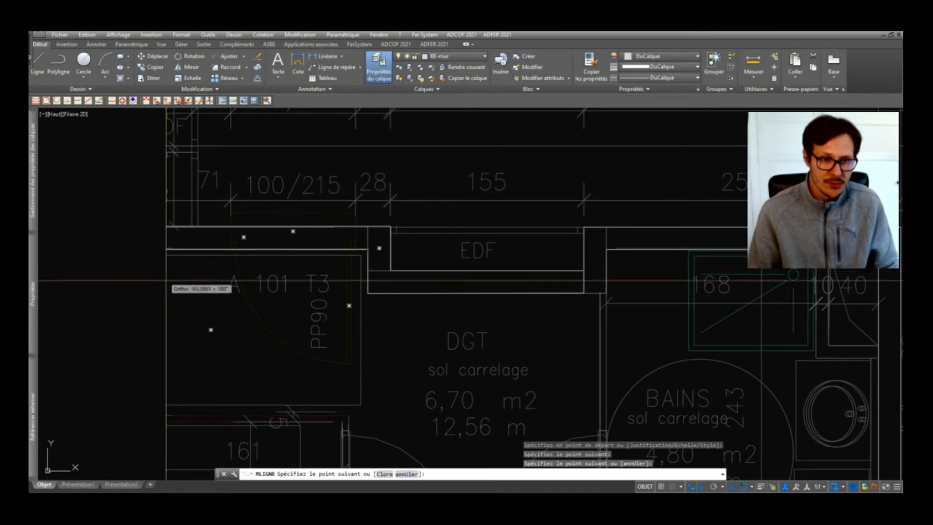
{"action": "left_click", "coordinate": [198, 262]}
{"action": "key", "text": "Return"}
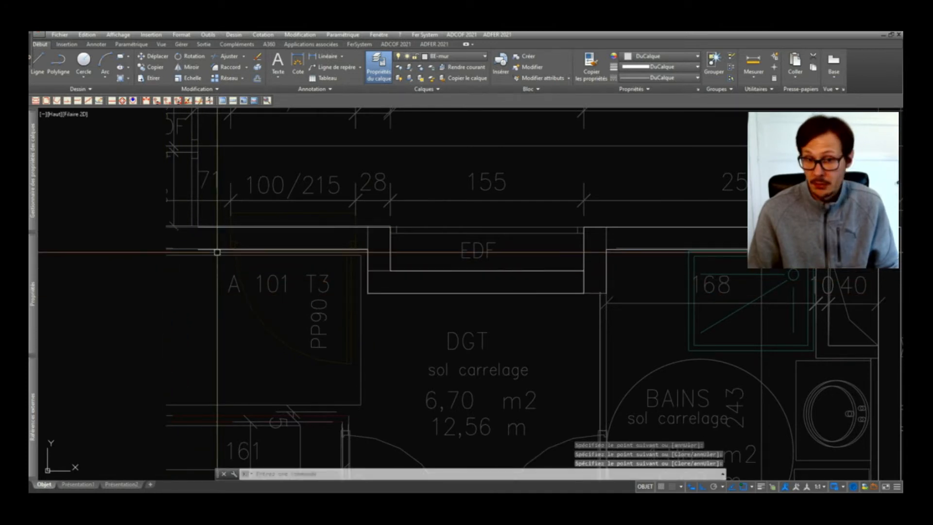
Step: Draw an L-shaped multiline from the A 102 T3 door jamb to the AEP cupboard and up along its side
{"action": "scroll", "coordinate": [196, 184], "scroll_direction": "down", "scroll_amount": 4}
{"action": "middle_click_drag", "start_coordinate": [195, 184], "coordinate": [71, 256]}
{"action": "middle_click_drag", "start_coordinate": [229, 229], "coordinate": [427, 287]}
{"action": "type", "text": "ml"}
{"action": "key", "text": "Return"}
{"action": "scroll", "coordinate": [303, 262], "scroll_direction": "up", "scroll_amount": 4}
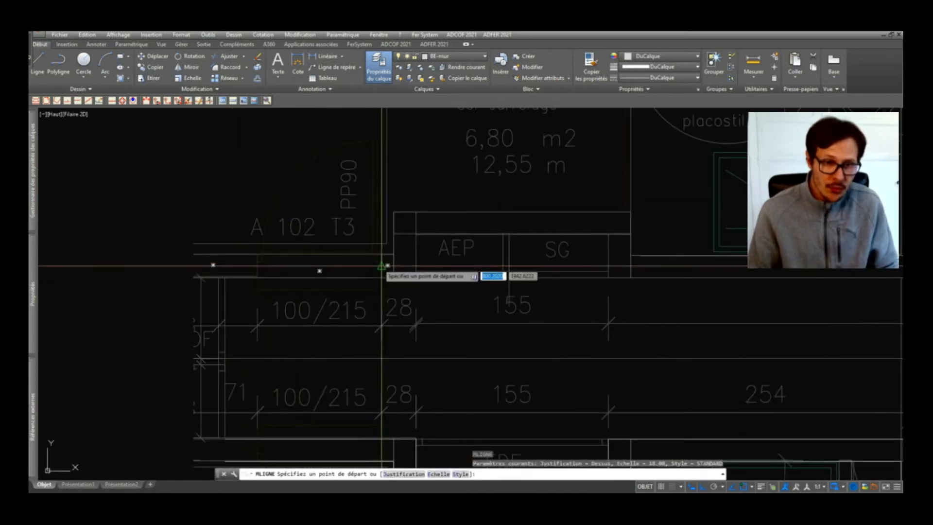
{"action": "scroll", "coordinate": [382, 266], "scroll_direction": "up", "scroll_amount": 4}
{"action": "scroll", "coordinate": [386, 249], "scroll_direction": "up", "scroll_amount": 4}
{"action": "left_click", "coordinate": [381, 249]}
{"action": "scroll", "coordinate": [384, 253], "scroll_direction": "down", "scroll_amount": 4}
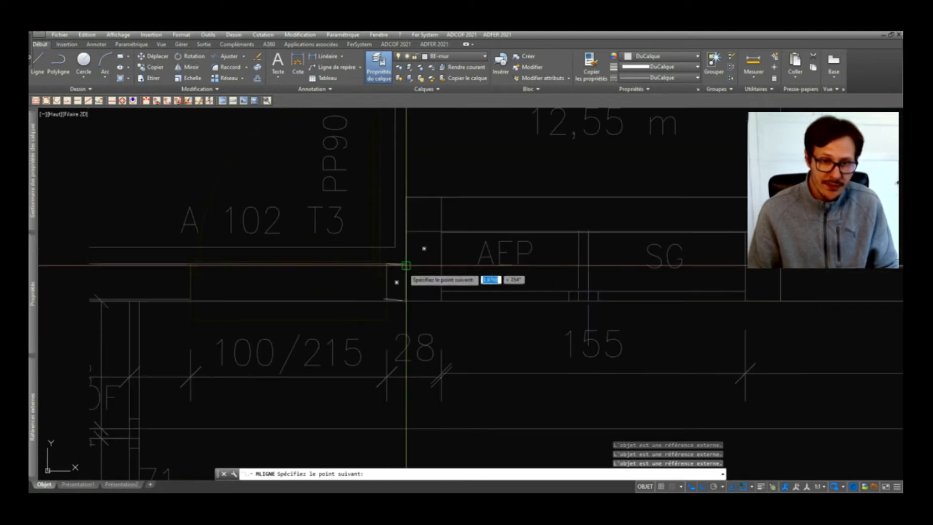
{"action": "scroll", "coordinate": [404, 266], "scroll_direction": "up", "scroll_amount": 3}
{"action": "scroll", "coordinate": [403, 266], "scroll_direction": "down", "scroll_amount": 3}
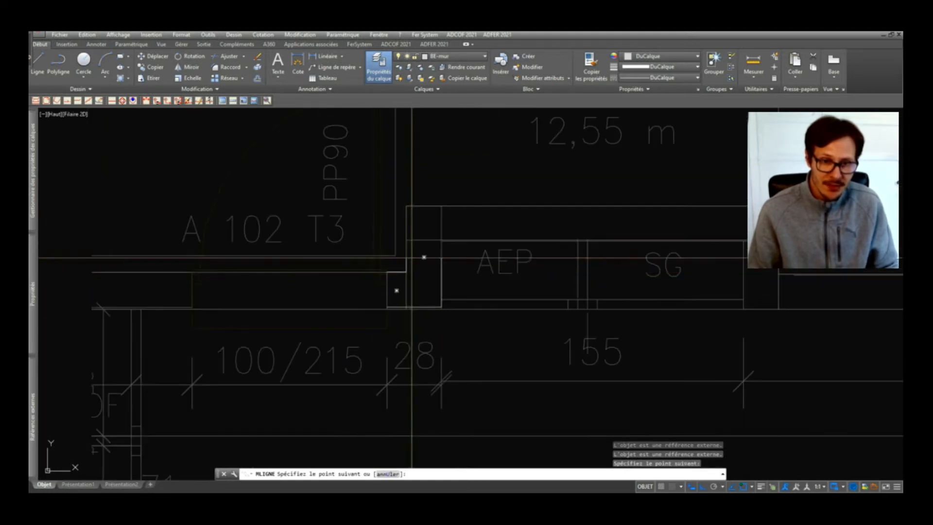
{"action": "left_click", "coordinate": [413, 206]}
{"action": "key", "text": "Return"}
{"action": "middle_click_drag", "start_coordinate": [413, 205], "coordinate": [421, 163]}
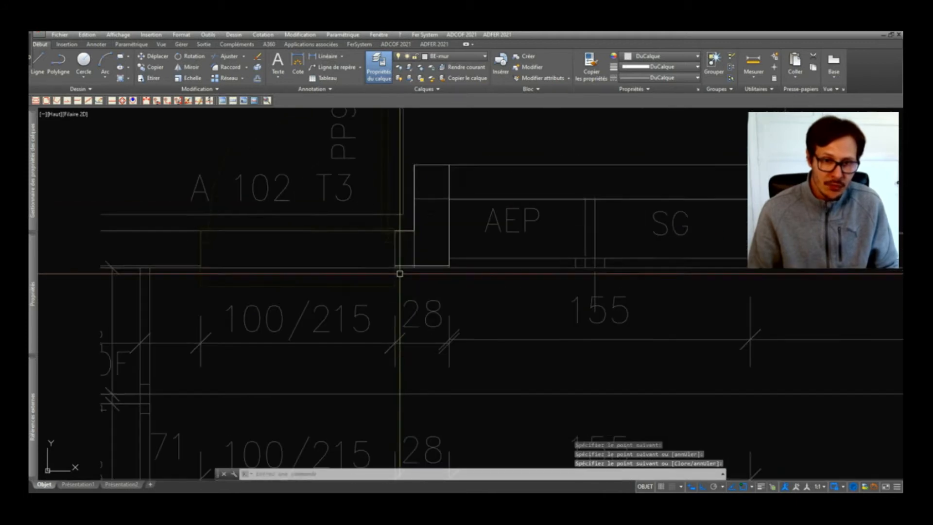
Step: Explode the L-shaped multiline beside the AEP cupboard
{"action": "left_click", "coordinate": [448, 268]}
{"action": "type", "text": "DE"}
{"action": "key", "text": "Return"}
{"action": "scroll", "coordinate": [448, 273], "scroll_direction": "up", "scroll_amount": 4}
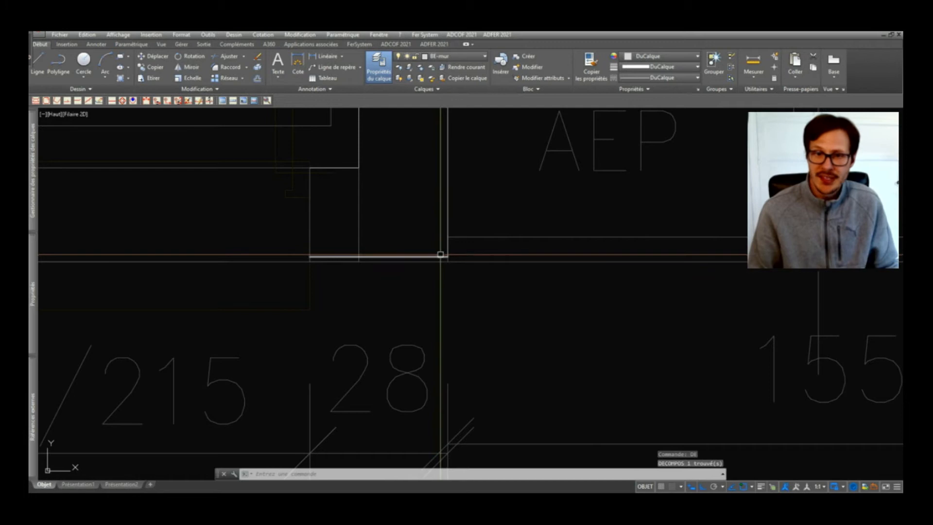
{"action": "type", "text": "ET"}
{"action": "key", "text": "Return"}
{"action": "left_click", "coordinate": [460, 252]}
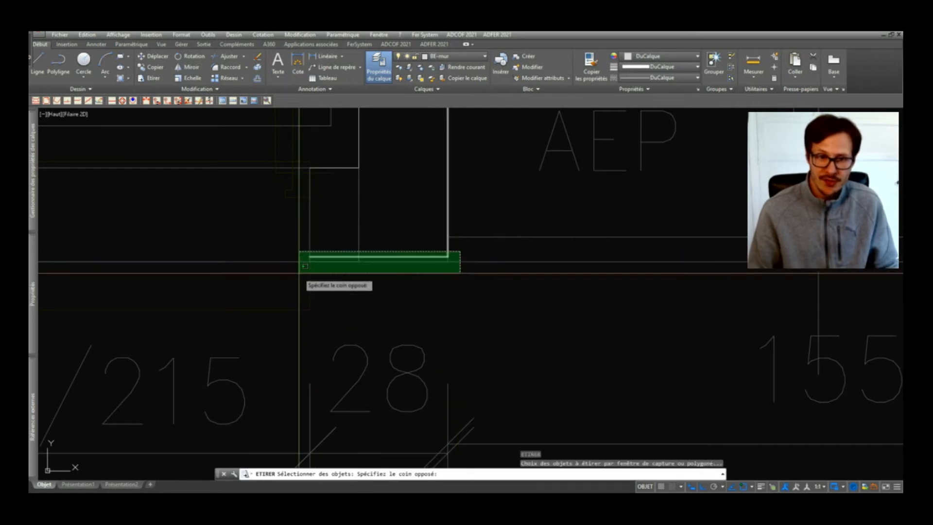
{"action": "left_click", "coordinate": [314, 265]}
{"action": "key", "text": "Return"}
{"action": "key", "text": "Escape"}
Step: Try stretching the lower edge of the exploded wall downwards by 2, and undo the stretch
{"action": "type", "text": "E"}
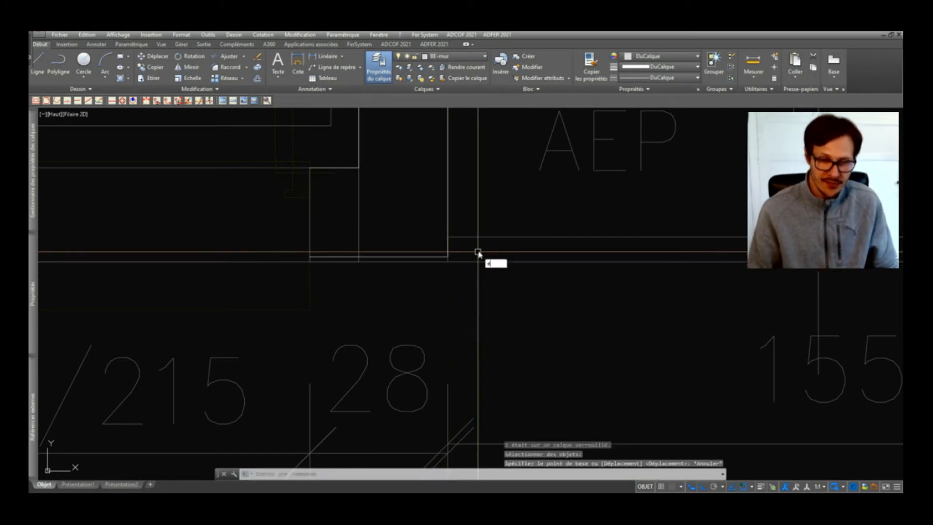
{"action": "key", "text": "Return"}
{"action": "left_click", "coordinate": [480, 245]}
{"action": "left_click", "coordinate": [275, 296]}
{"action": "key", "text": "Return"}
{"action": "left_click", "coordinate": [568, 307]}
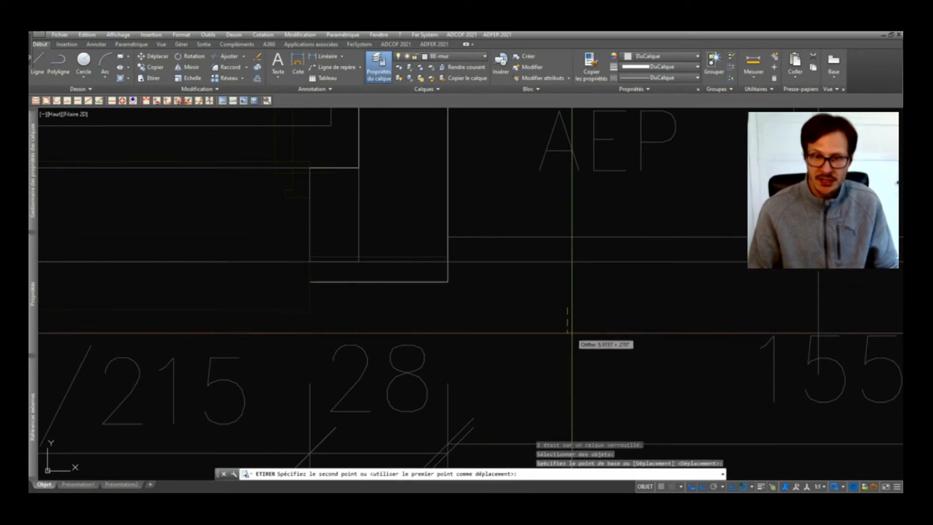
{"action": "type", "text": "2"}
{"action": "key", "text": "Return"}
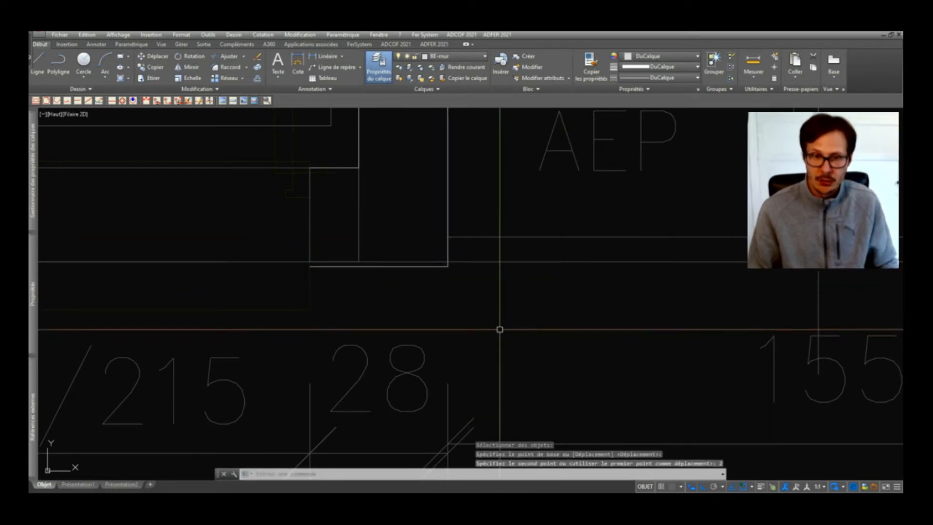
{"action": "key", "text": "ctrl+z"}
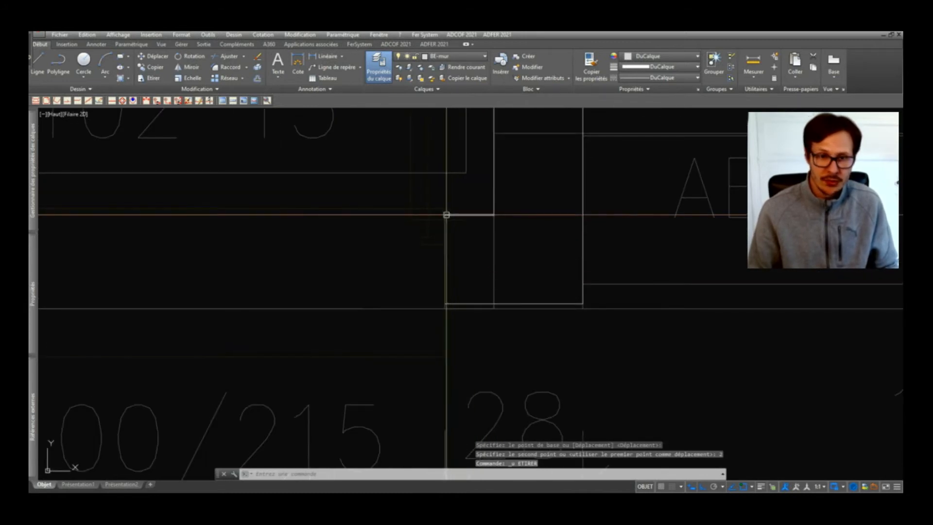
Step: Measure the wall thickness at the A 102 T3 door jamb with a trial dimension
{"action": "type", "text": "COT"}
{"action": "key", "text": "Return"}
{"action": "left_click", "coordinate": [445, 215]}
{"action": "left_click", "coordinate": [445, 309]}
{"action": "scroll", "coordinate": [440, 248], "scroll_direction": "up", "scroll_amount": 5}
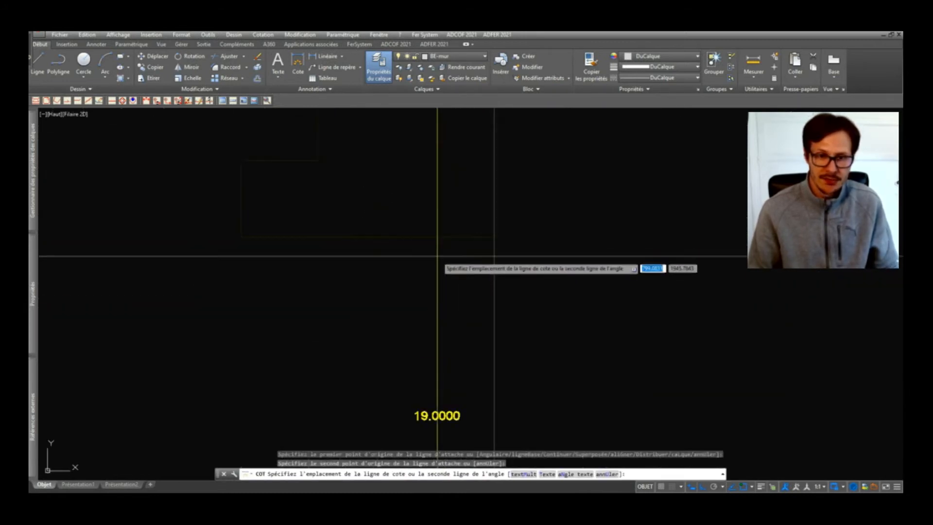
{"action": "scroll", "coordinate": [442, 241], "scroll_direction": "down", "scroll_amount": 5}
{"action": "key", "text": "Escape"}
{"action": "scroll", "coordinate": [528, 253], "scroll_direction": "down", "scroll_amount": 2}
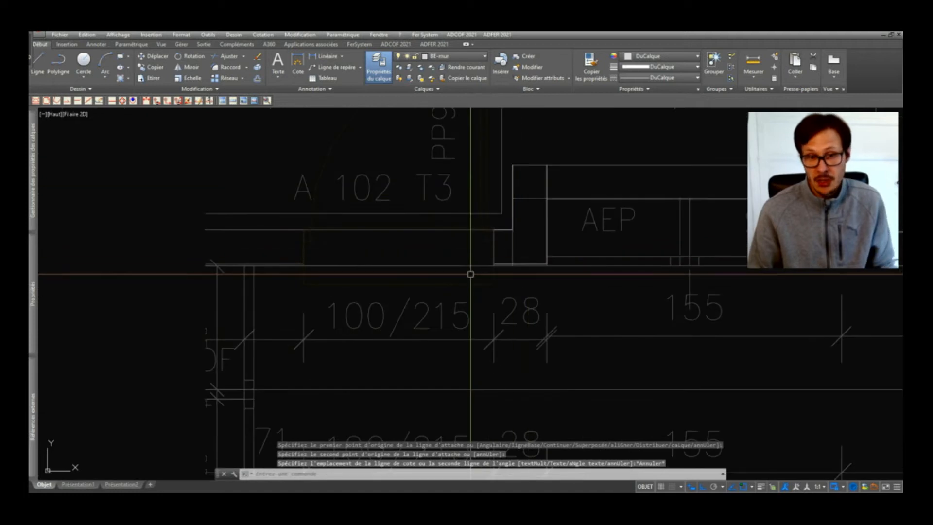
{"action": "scroll", "coordinate": [232, 276], "scroll_direction": "up", "scroll_amount": 5}
{"action": "scroll", "coordinate": [516, 279], "scroll_direction": "down", "scroll_amount": 5}
{"action": "scroll", "coordinate": [553, 261], "scroll_direction": "up", "scroll_amount": 2}
{"action": "type", "text": "ETIRER"}
{"action": "key", "text": "Return"}
{"action": "scroll", "coordinate": [567, 264], "scroll_direction": "down", "scroll_amount": 1}
{"action": "middle_click_drag", "start_coordinate": [354, 286], "coordinate": [529, 299]}
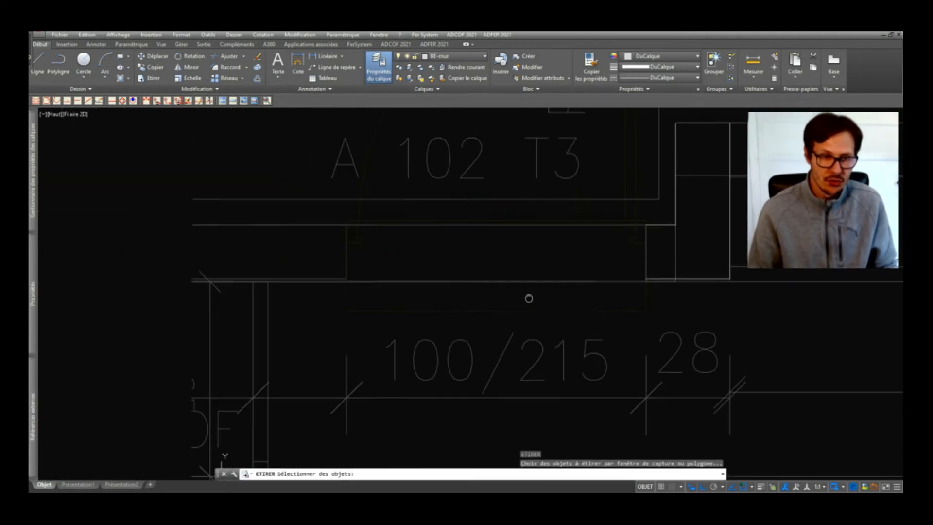
{"action": "scroll", "coordinate": [458, 278], "scroll_direction": "down", "scroll_amount": 2}
{"action": "key", "text": "Escape"}
{"action": "scroll", "coordinate": [506, 277], "scroll_direction": "up", "scroll_amount": 5}
{"action": "scroll", "coordinate": [535, 296], "scroll_direction": "down", "scroll_amount": 2}
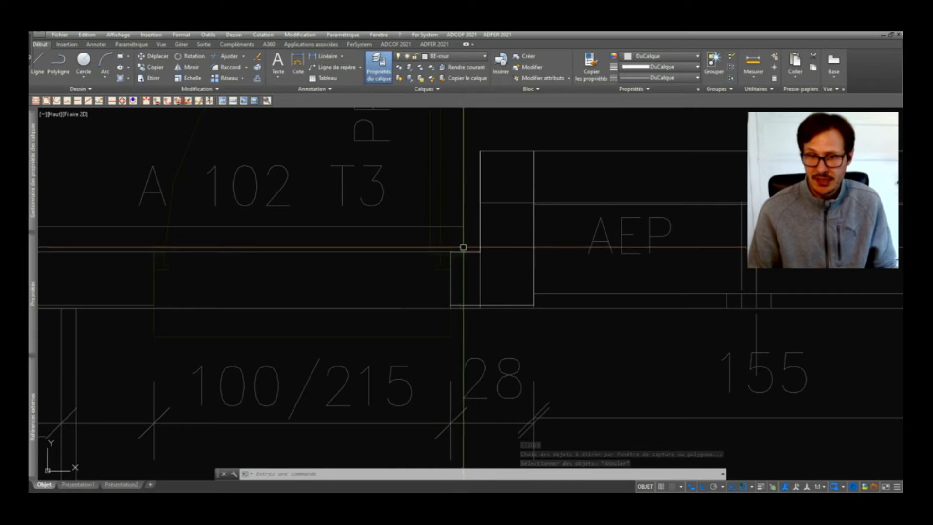
{"action": "scroll", "coordinate": [463, 247], "scroll_direction": "up", "scroll_amount": 2}
{"action": "scroll", "coordinate": [469, 260], "scroll_direction": "down", "scroll_amount": 2}
{"action": "left_click", "coordinate": [467, 260]}
{"action": "scroll", "coordinate": [447, 278], "scroll_direction": "down", "scroll_amount": 3}
{"action": "key", "text": "Escape"}
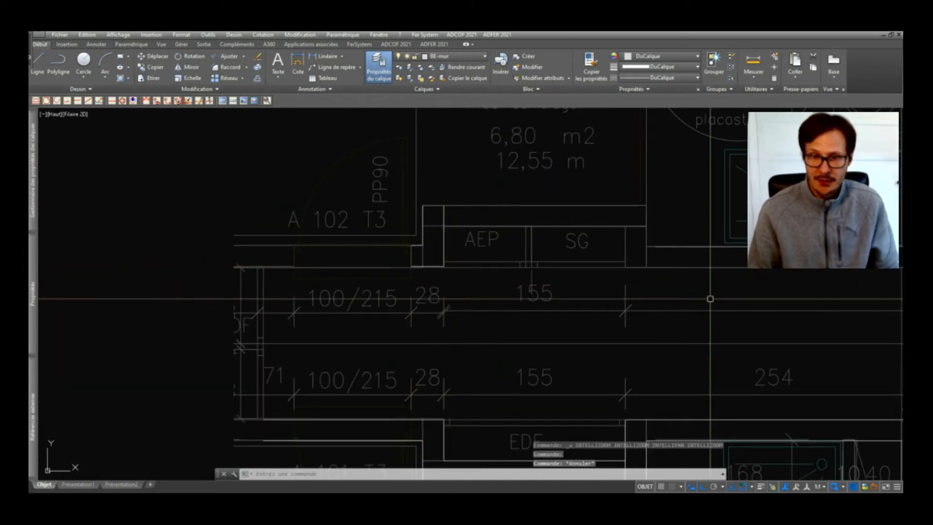
Step: Draw a horizontal multiline along the facade between the M8 and M5 windows below the kitchen
{"action": "middle_click_drag", "start_coordinate": [709, 296], "coordinate": [536, 309]}
{"action": "type", "text": "ml"}
{"action": "key", "text": "Return"}
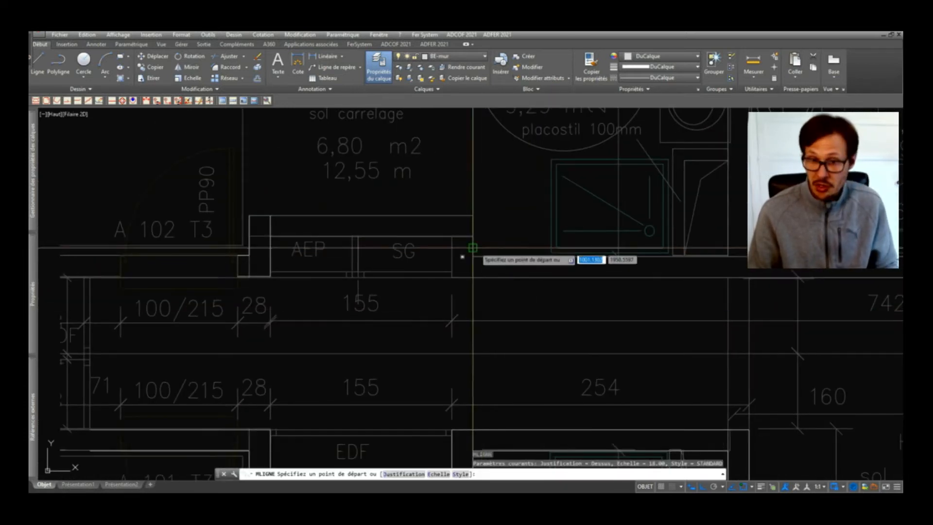
{"action": "scroll", "coordinate": [462, 258], "scroll_direction": "up", "scroll_amount": 2}
{"action": "scroll", "coordinate": [418, 282], "scroll_direction": "down", "scroll_amount": 4}
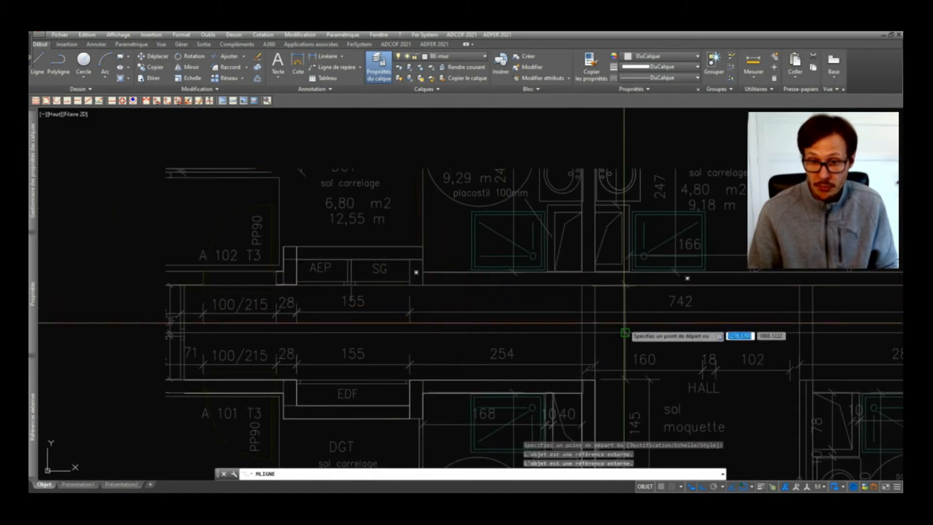
{"action": "scroll", "coordinate": [466, 275], "scroll_direction": "down", "scroll_amount": 4}
{"action": "scroll", "coordinate": [429, 263], "scroll_direction": "up", "scroll_amount": 1}
{"action": "scroll", "coordinate": [429, 263], "scroll_direction": "down", "scroll_amount": 2}
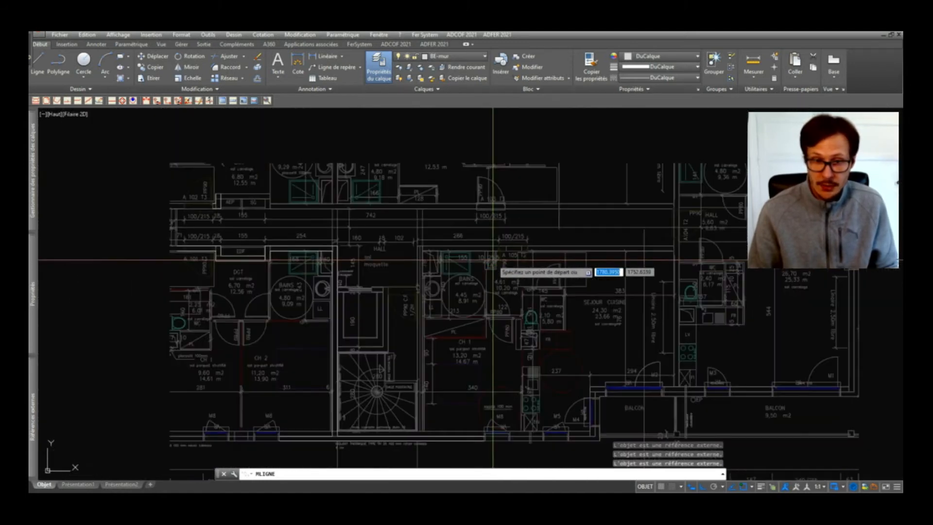
{"action": "scroll", "coordinate": [434, 437], "scroll_direction": "up", "scroll_amount": 3}
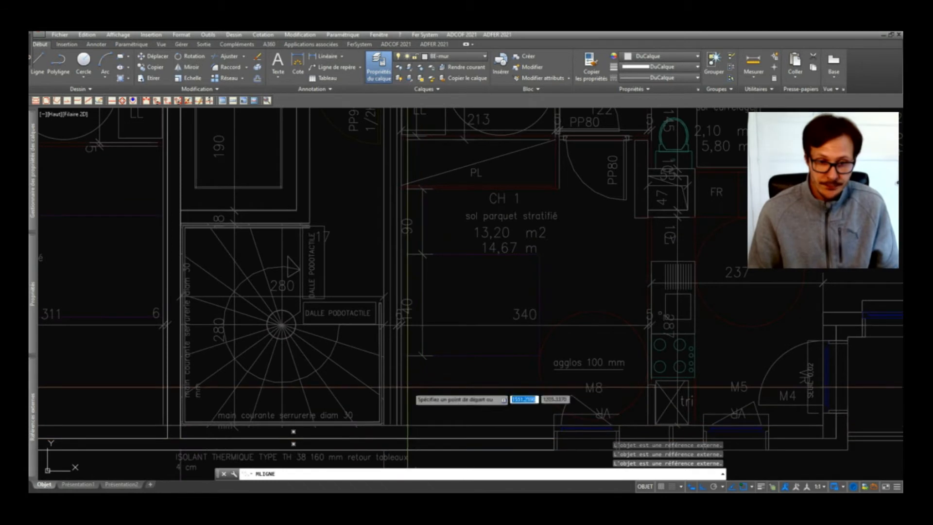
{"action": "middle_click_drag", "start_coordinate": [408, 392], "coordinate": [524, 253]}
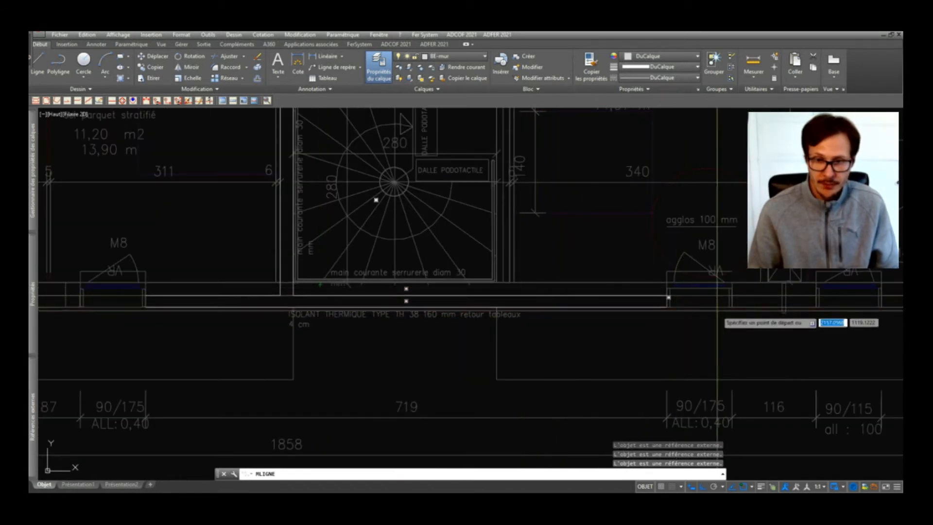
{"action": "scroll", "coordinate": [723, 314], "scroll_direction": "up", "scroll_amount": 3}
{"action": "middle_click_drag", "start_coordinate": [724, 314], "coordinate": [383, 286]}
{"action": "left_click", "coordinate": [383, 278]}
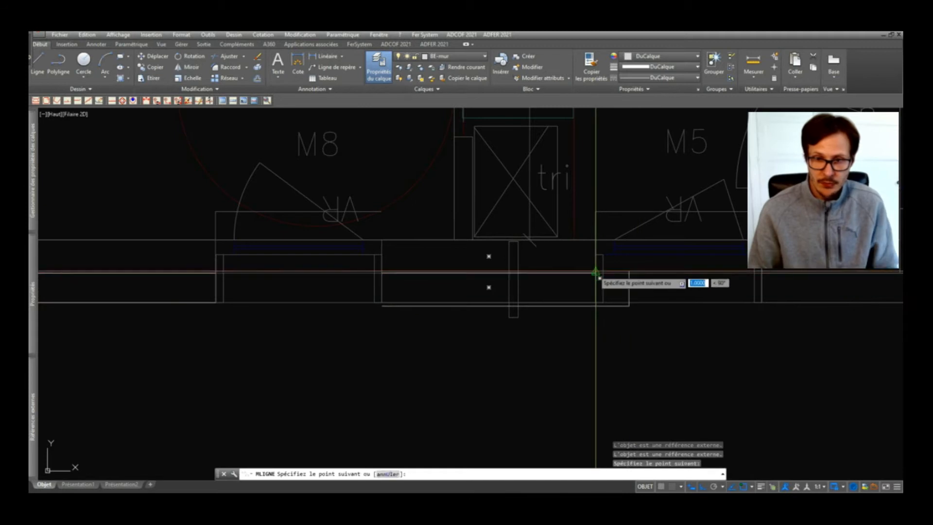
{"action": "scroll", "coordinate": [612, 277], "scroll_direction": "down", "scroll_amount": 3}
{"action": "scroll", "coordinate": [513, 298], "scroll_direction": "up", "scroll_amount": 3}
{"action": "key", "text": "Return"}
Step: Draw an L-shaped multiline from the M5 window to the facade corner and up to the M4 door opening
{"action": "key", "text": "Return"}
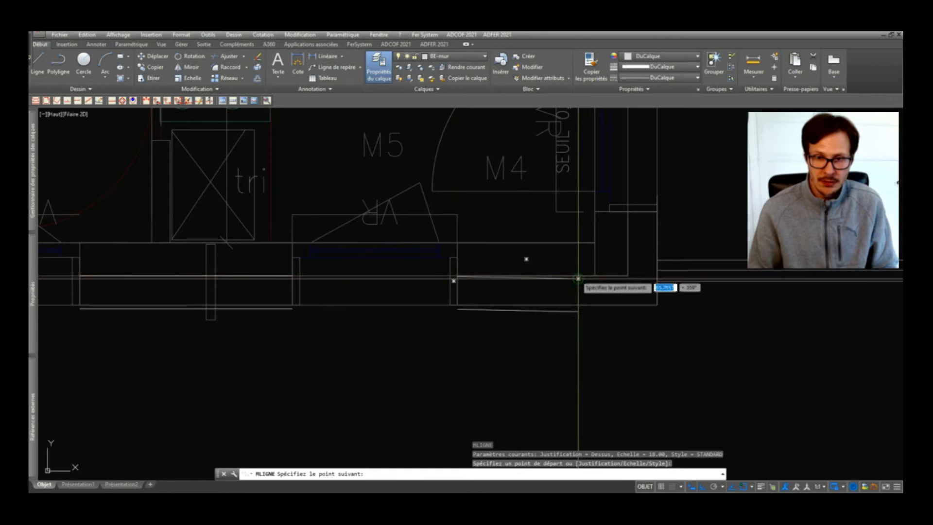
{"action": "left_click", "coordinate": [627, 275]}
{"action": "left_click", "coordinate": [628, 220]}
{"action": "key", "text": "Return"}
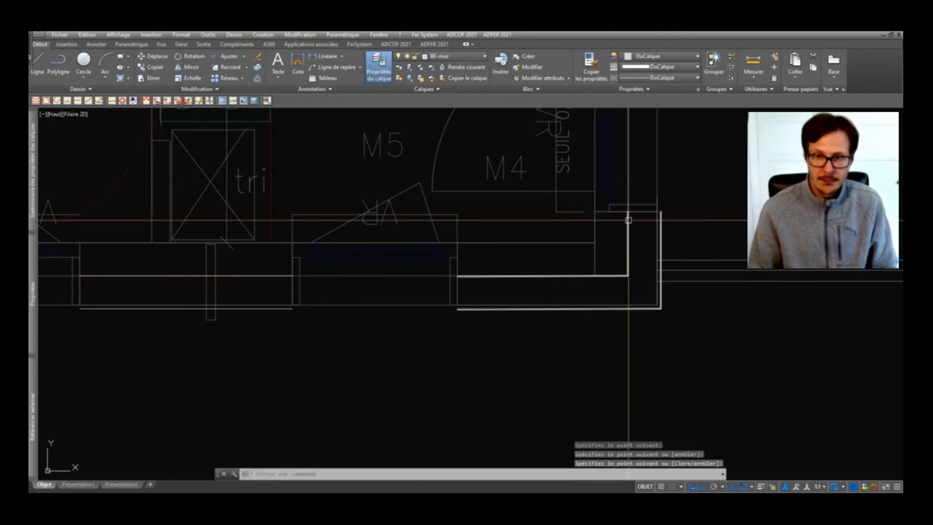
Step: Adjust the scale of the two new facade multilines beside the M5 window to match the facade wall thickness
{"action": "middle_click_drag", "start_coordinate": [379, 291], "coordinate": [479, 287]}
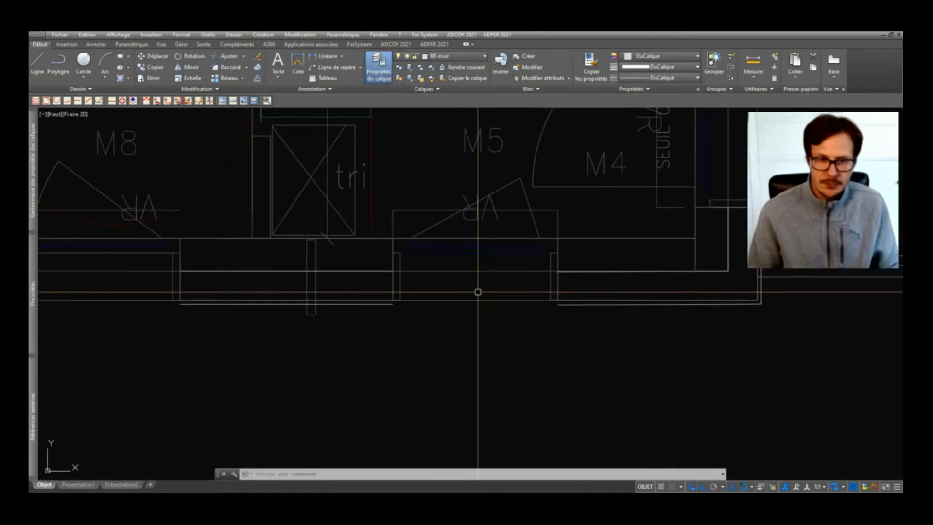
{"action": "left_click", "coordinate": [379, 304]}
{"action": "left_click", "coordinate": [665, 304]}
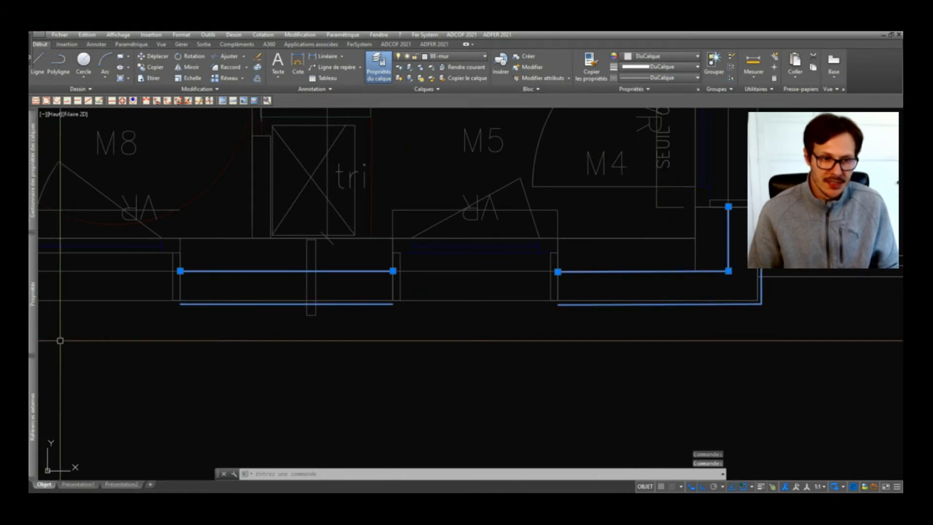
{"action": "mouse_move", "coordinate": [33, 308]}
{"action": "scroll", "coordinate": [428, 254], "scroll_direction": "down", "scroll_amount": 6}
{"action": "key", "text": "Escape"}
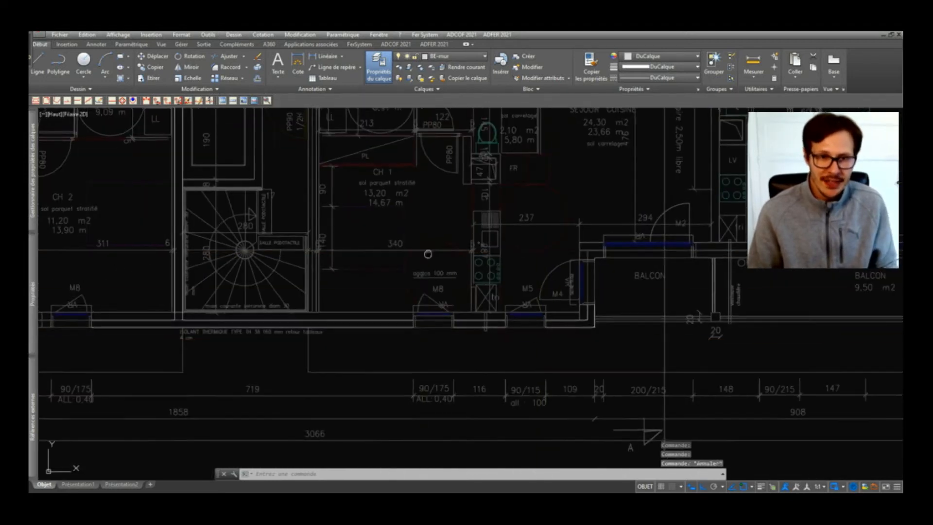
{"action": "scroll", "coordinate": [428, 253], "scroll_direction": "down", "scroll_amount": 3}
{"action": "scroll", "coordinate": [409, 246], "scroll_direction": "up", "scroll_amount": 8}
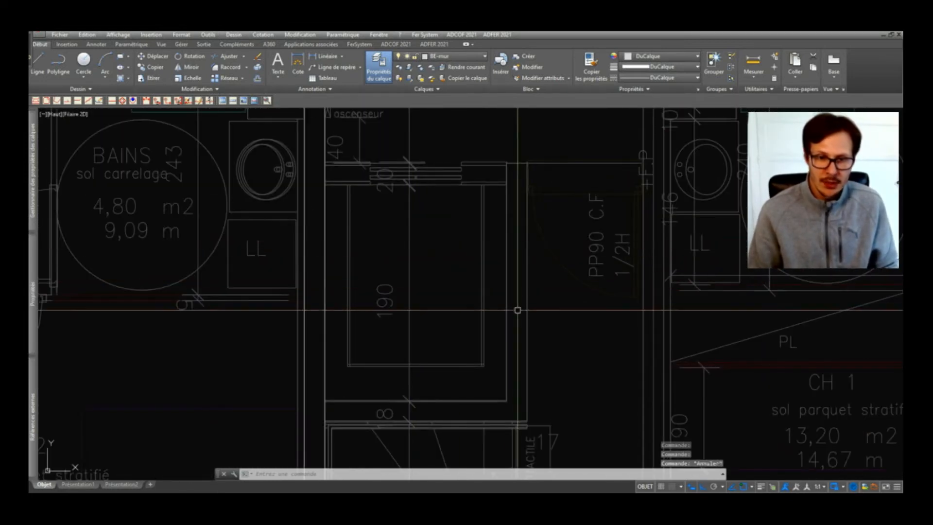
Step: Draw an L-shaped multiline along the lower and stair-hall side walls of the lift shaft, ending beside the lift door
{"action": "type", "text": "mligne"}
{"action": "key", "text": "Return"}
{"action": "scroll", "coordinate": [321, 421], "scroll_direction": "up", "scroll_amount": 2}
{"action": "scroll", "coordinate": [258, 343], "scroll_direction": "up", "scroll_amount": 3}
{"action": "left_click", "coordinate": [258, 345]}
{"action": "scroll", "coordinate": [644, 343], "scroll_direction": "down", "scroll_amount": 2}
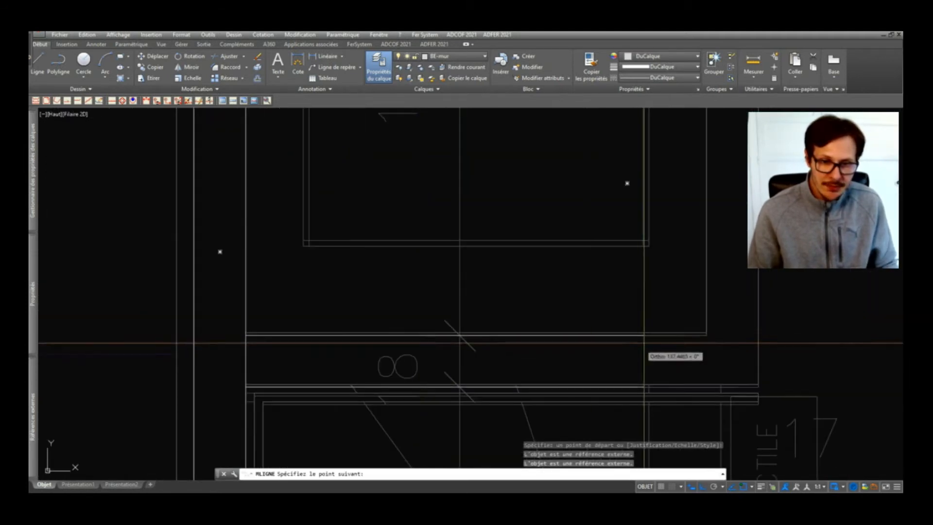
{"action": "scroll", "coordinate": [681, 333], "scroll_direction": "up", "scroll_amount": 2}
{"action": "left_click", "coordinate": [713, 335]}
{"action": "scroll", "coordinate": [714, 315], "scroll_direction": "down", "scroll_amount": 3}
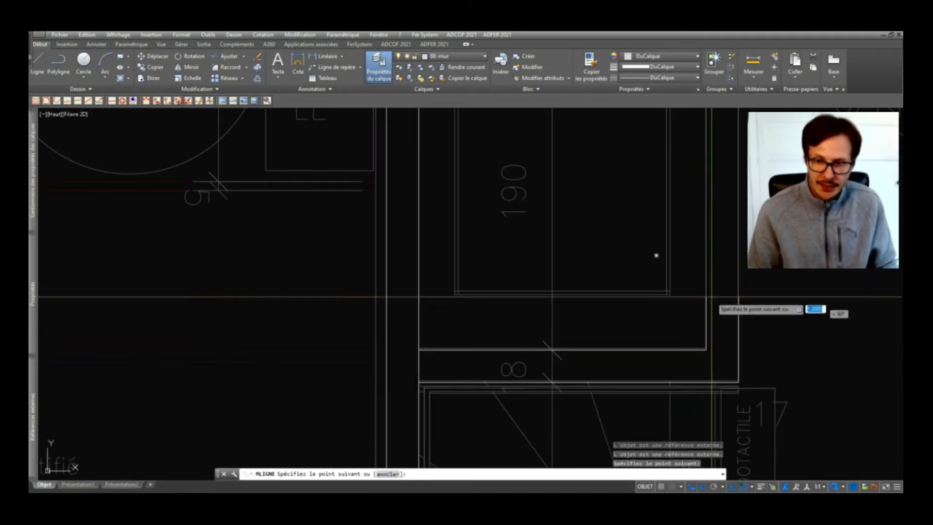
{"action": "scroll", "coordinate": [712, 296], "scroll_direction": "down", "scroll_amount": 2}
{"action": "scroll", "coordinate": [614, 246], "scroll_direction": "up", "scroll_amount": 4}
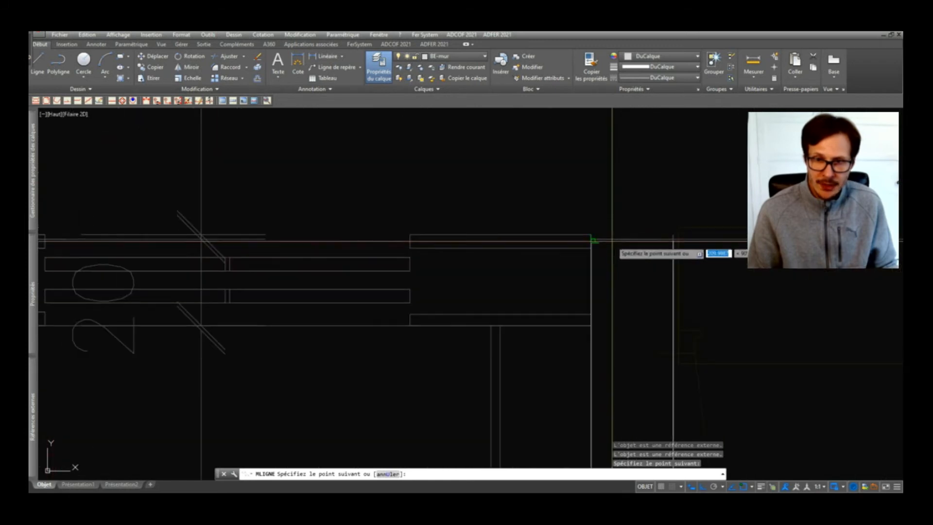
{"action": "scroll", "coordinate": [593, 239], "scroll_direction": "up", "scroll_amount": 4}
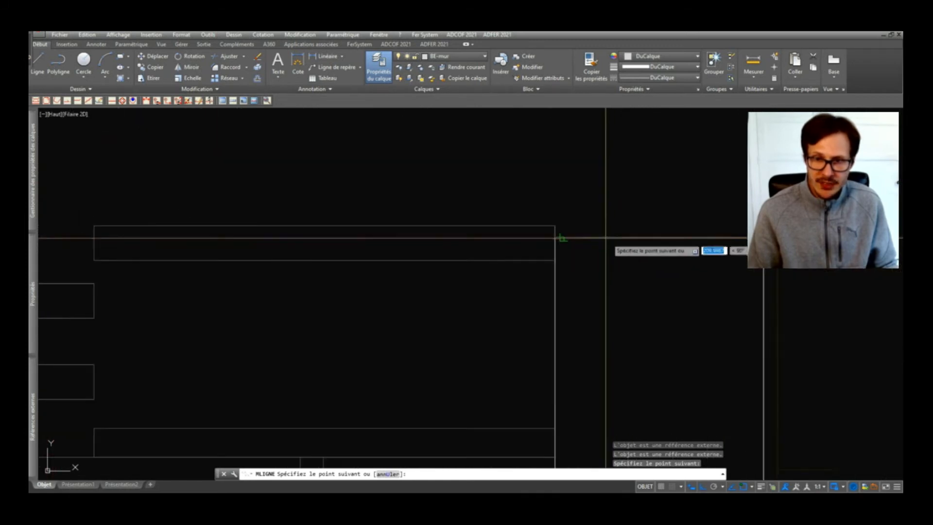
{"action": "left_click", "coordinate": [555, 237]}
{"action": "scroll", "coordinate": [555, 233], "scroll_direction": "down", "scroll_amount": 5}
{"action": "key", "text": "Return"}
{"action": "scroll", "coordinate": [542, 224], "scroll_direction": "down", "scroll_amount": 3}
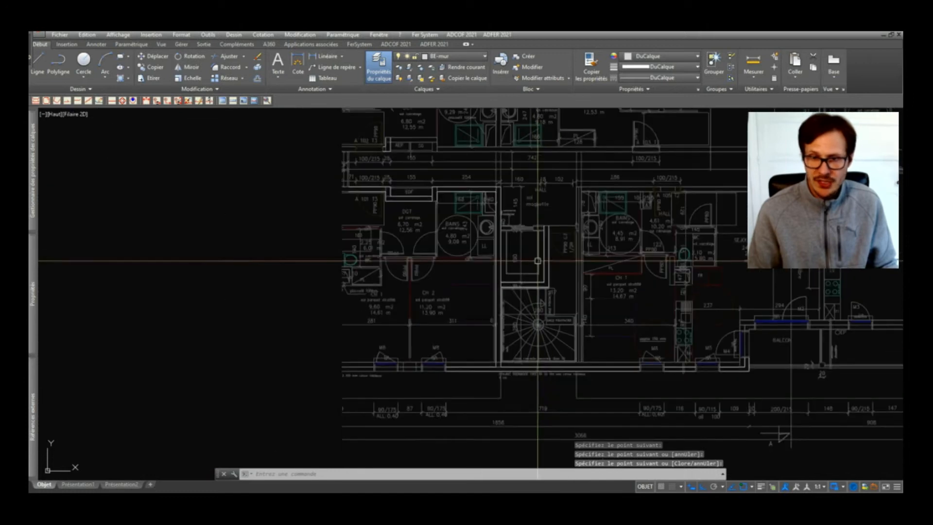
Step: Turn on the lineweight display for the drawing to check the traced walls
{"action": "scroll", "coordinate": [540, 253], "scroll_direction": "up", "scroll_amount": 1}
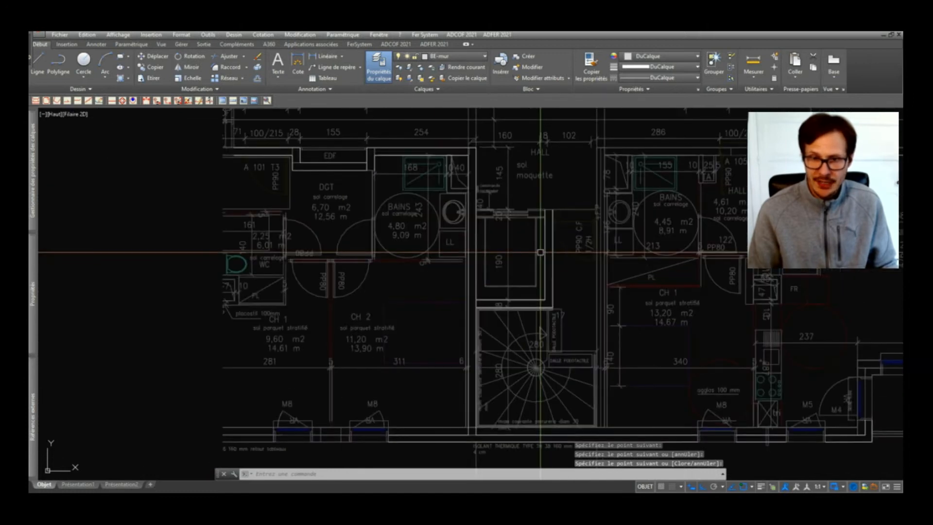
{"action": "left_click", "coordinate": [762, 487]}
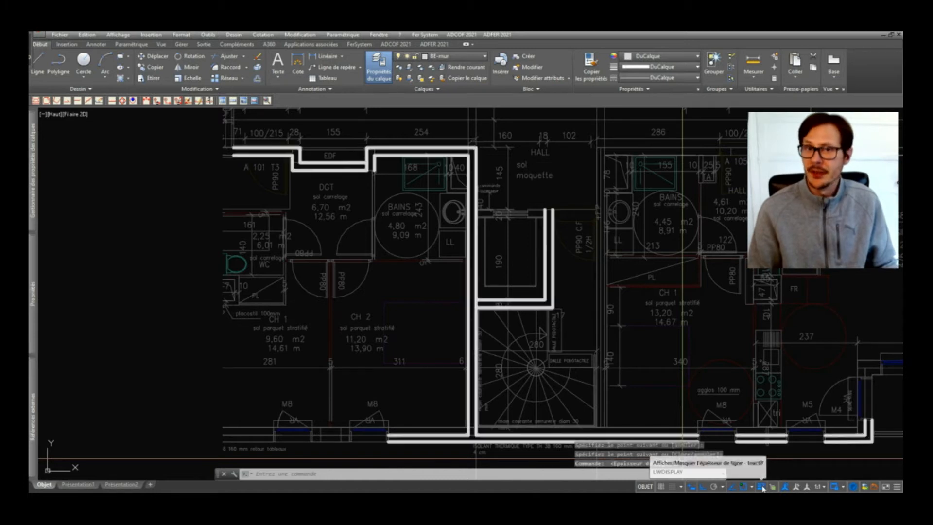
{"action": "scroll", "coordinate": [423, 292], "scroll_direction": "down", "scroll_amount": 2}
{"action": "scroll", "coordinate": [537, 406], "scroll_direction": "down", "scroll_amount": 1}
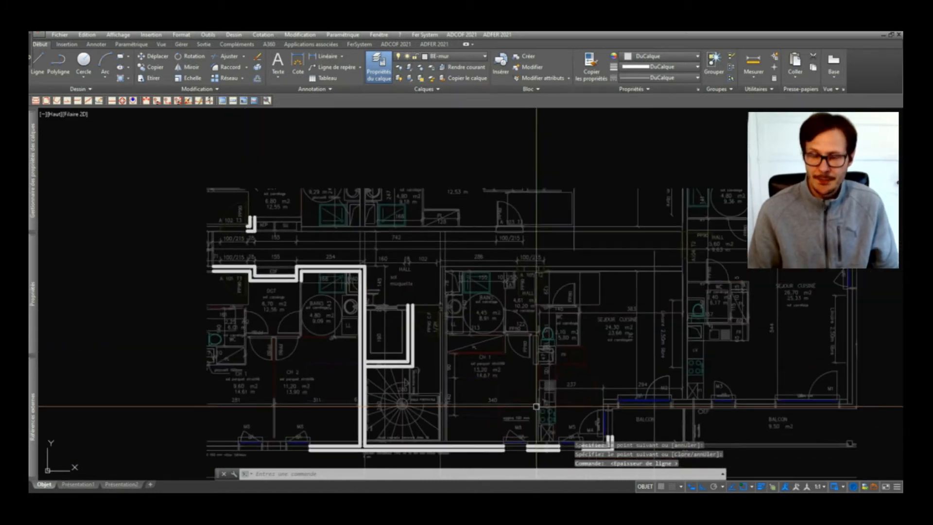
{"action": "middle_click_drag", "start_coordinate": [428, 390], "coordinate": [554, 352]}
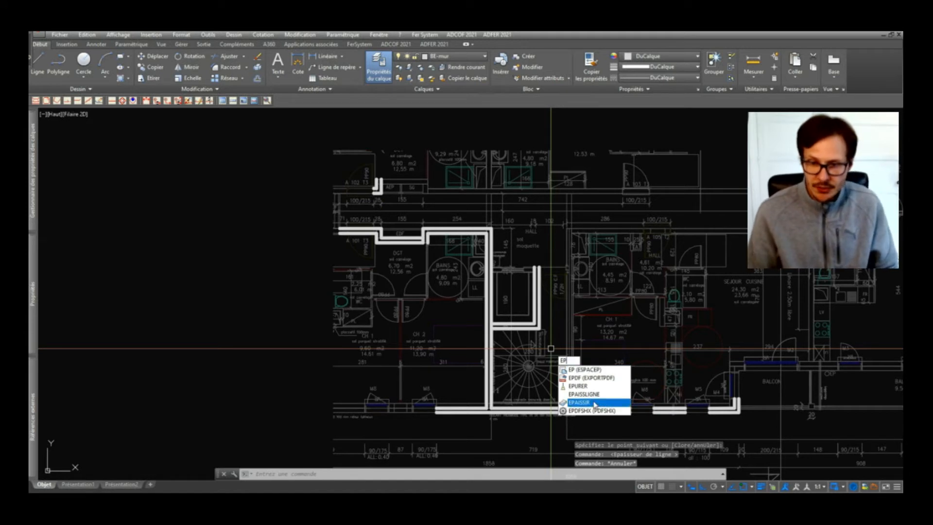
Step: Reduce the lineweight display scale slightly in the lineweight settings, keeping lineweights displayed
{"action": "left_click", "coordinate": [596, 395]}
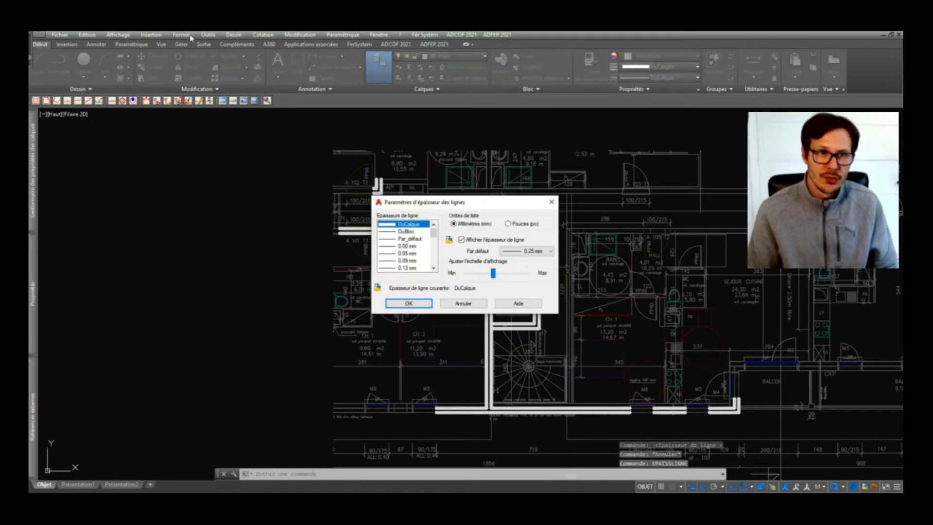
{"action": "key", "text": "Escape"}
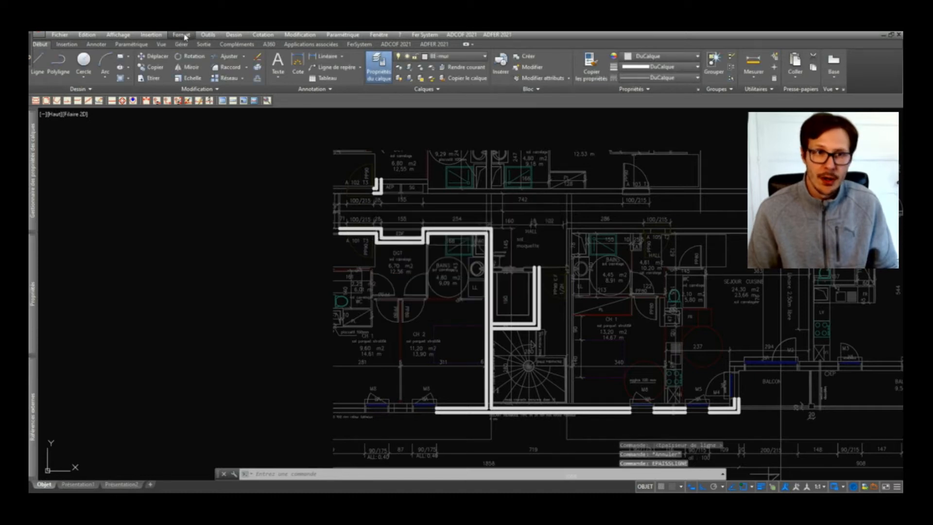
{"action": "left_click", "coordinate": [182, 34]}
{"action": "left_click", "coordinate": [216, 96]}
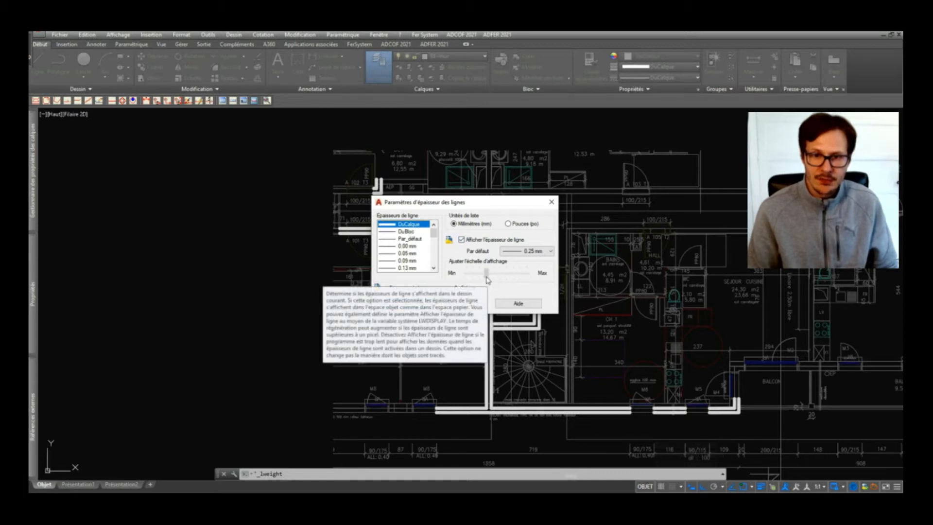
{"action": "left_click", "coordinate": [409, 304]}
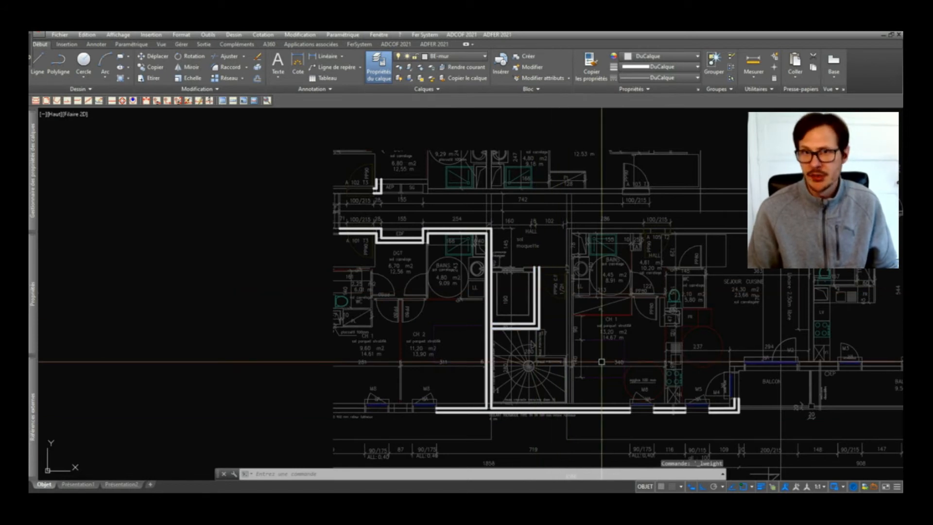
{"action": "middle_click_drag", "start_coordinate": [590, 359], "coordinate": [521, 329]}
{"action": "scroll", "coordinate": [457, 264], "scroll_direction": "up", "scroll_amount": 2}
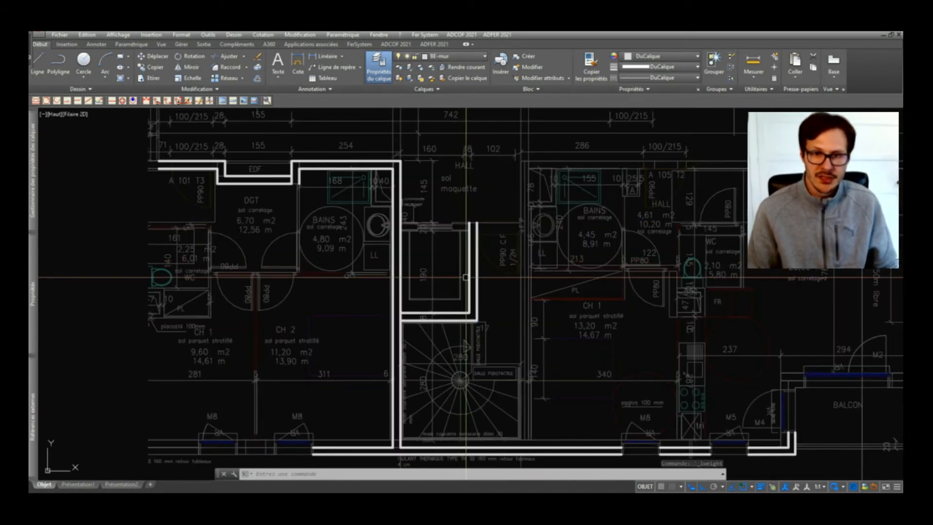
{"action": "scroll", "coordinate": [423, 248], "scroll_direction": "down", "scroll_amount": 2}
{"action": "scroll", "coordinate": [461, 273], "scroll_direction": "up", "scroll_amount": 2}
{"action": "scroll", "coordinate": [541, 317], "scroll_direction": "down", "scroll_amount": 2}
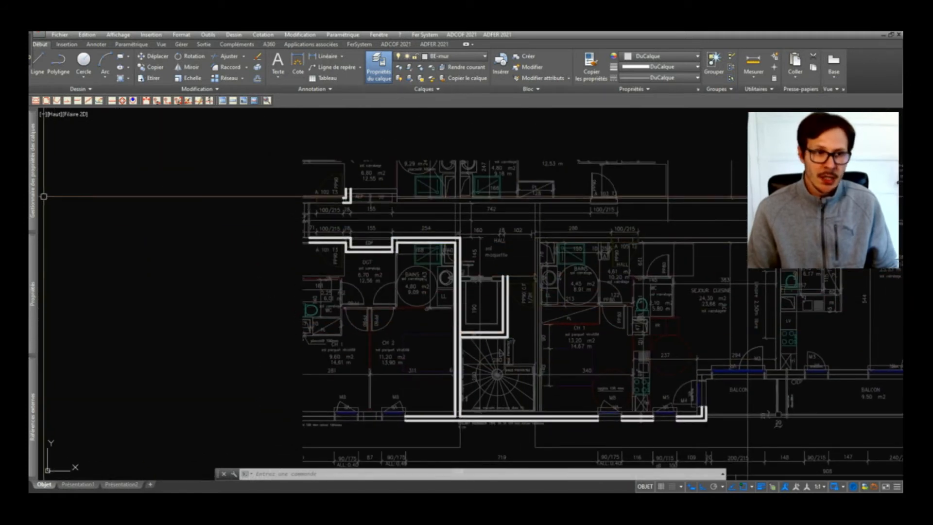
Step: Set the colour of the BE-mur layer to index colour 253
{"action": "mouse_move", "coordinate": [34, 185]}
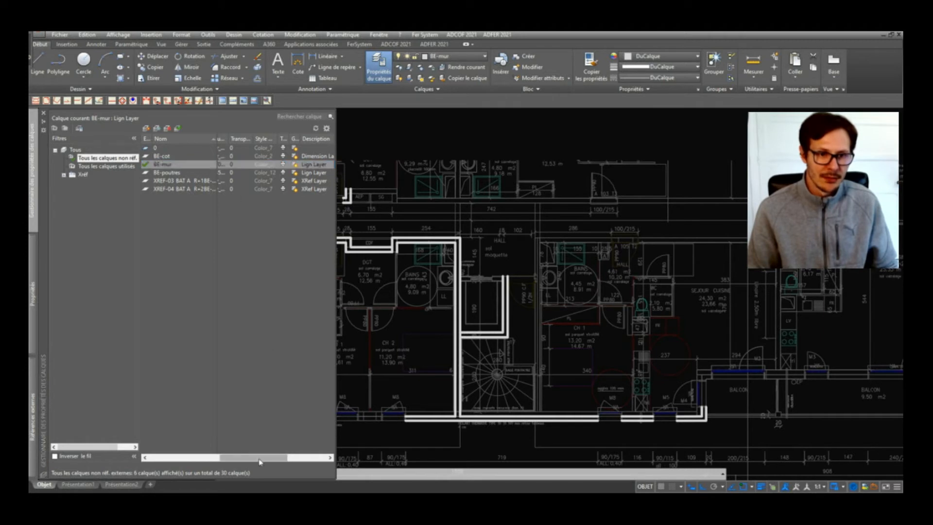
{"action": "left_click_drag", "start_coordinate": [218, 458], "coordinate": [188, 457]}
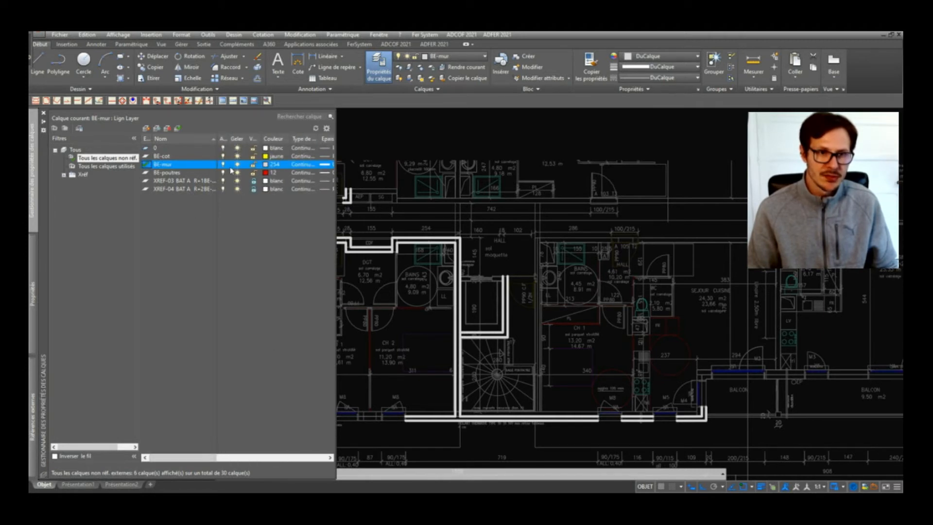
{"action": "left_click", "coordinate": [265, 165]}
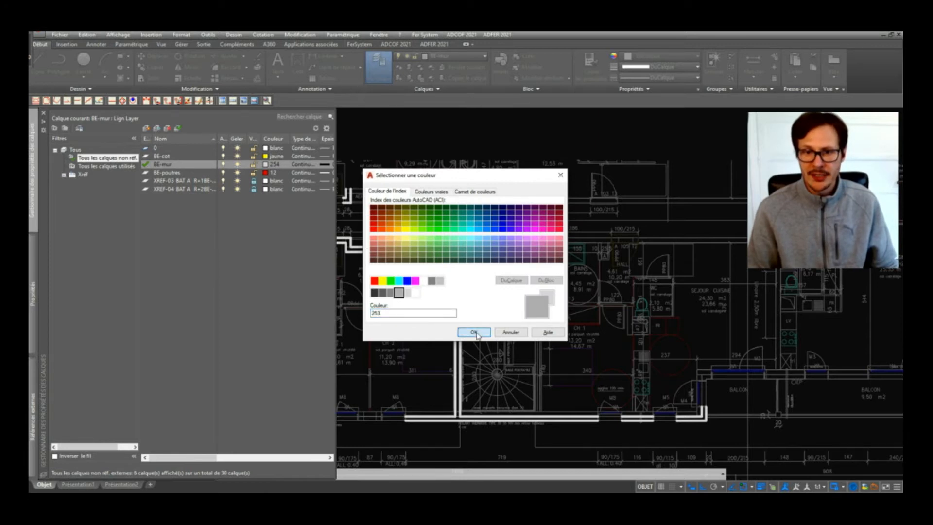
{"action": "left_click", "coordinate": [474, 333]}
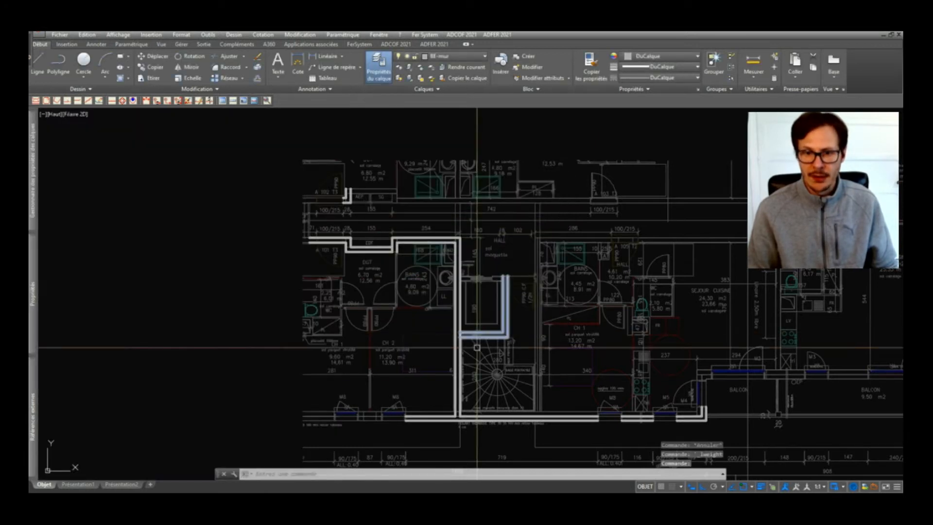
{"action": "scroll", "coordinate": [537, 343], "scroll_direction": "up", "scroll_amount": 2}
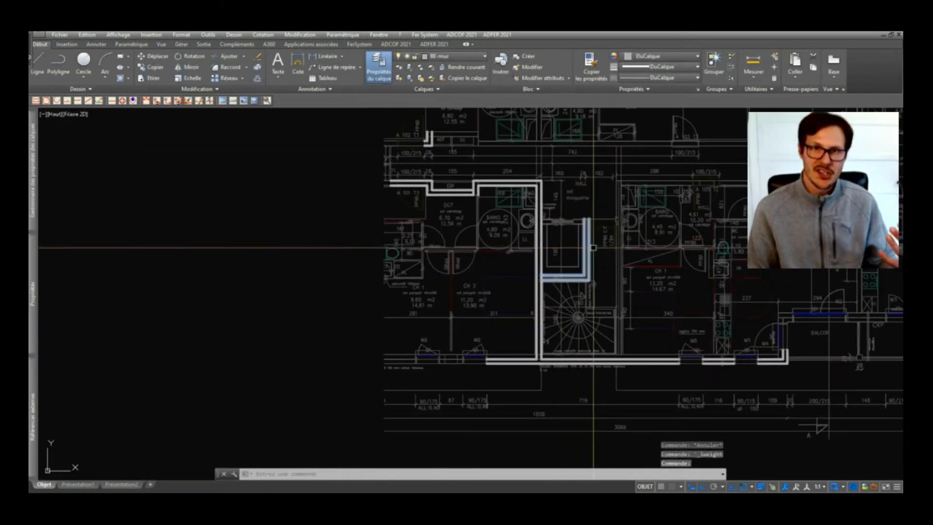
{"action": "middle_click_drag", "start_coordinate": [593, 247], "coordinate": [508, 241]}
{"action": "middle_click_drag", "start_coordinate": [589, 312], "coordinate": [577, 310]}
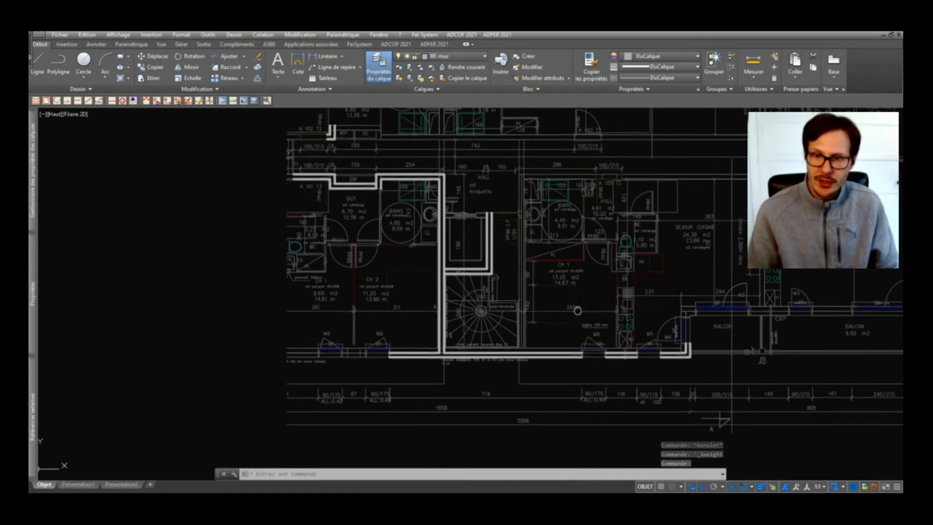
Step: Change the BE-mur layer's colour to a lighter grey from the index colours
{"action": "mouse_move", "coordinate": [36, 193]}
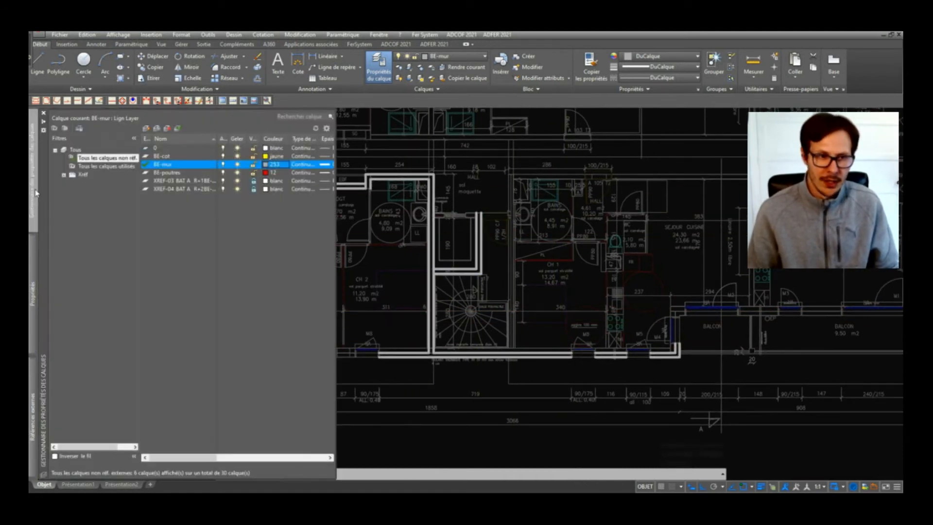
{"action": "left_click", "coordinate": [266, 166]}
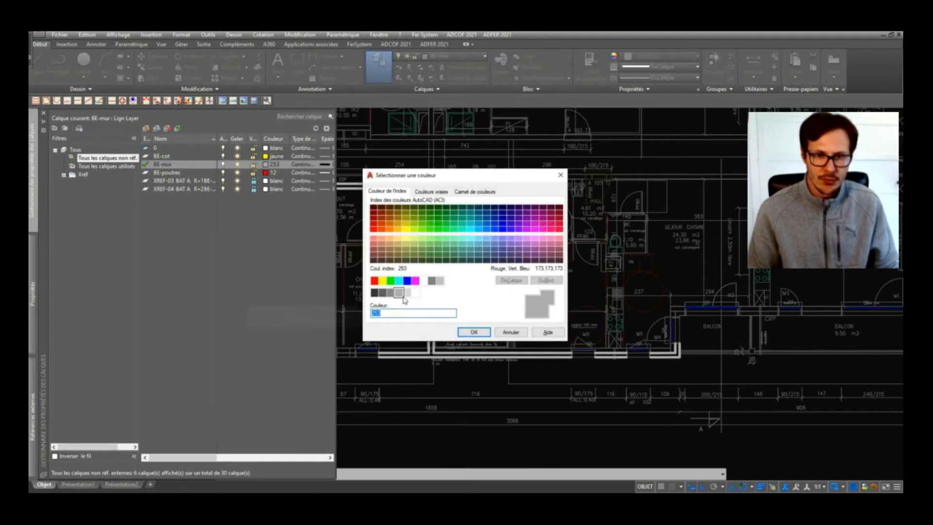
{"action": "left_click", "coordinate": [481, 335]}
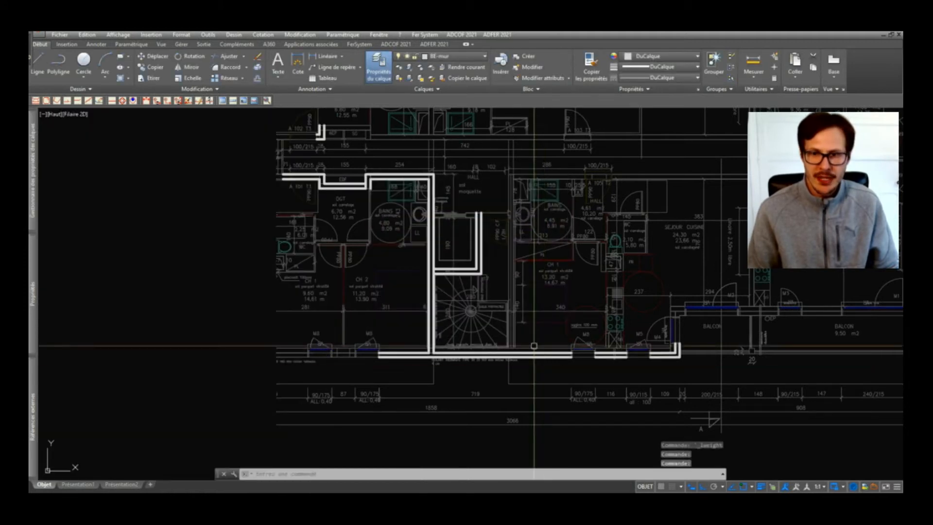
Step: Join the EDF recess multiline and the bathroom wall multiline into a clean corner with the Corner Joint multiline tool
{"action": "middle_click_drag", "start_coordinate": [340, 106], "coordinate": [386, 133]}
{"action": "scroll", "coordinate": [384, 146], "scroll_direction": "up", "scroll_amount": 2}
{"action": "scroll", "coordinate": [381, 173], "scroll_direction": "down", "scroll_amount": 3}
{"action": "scroll", "coordinate": [403, 218], "scroll_direction": "up", "scroll_amount": 5}
{"action": "scroll", "coordinate": [405, 219], "scroll_direction": "up", "scroll_amount": 2}
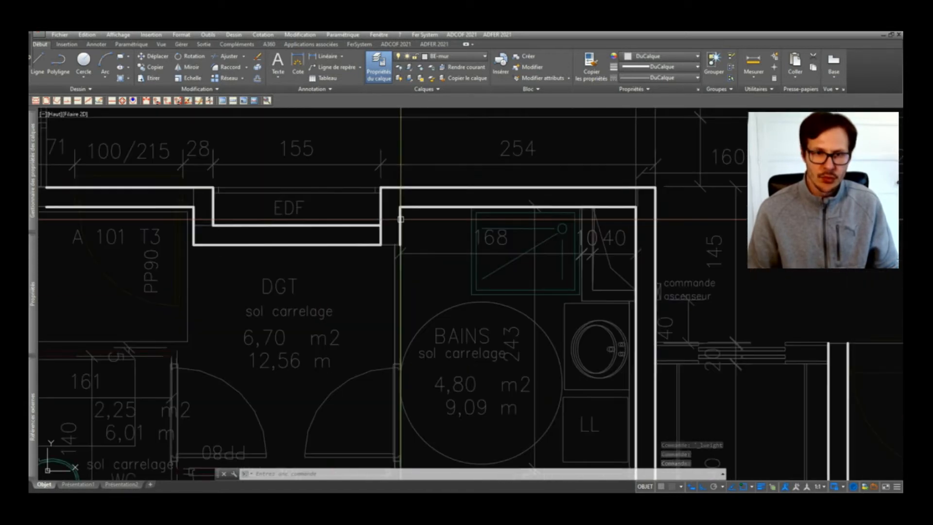
{"action": "double_click", "coordinate": [398, 219]}
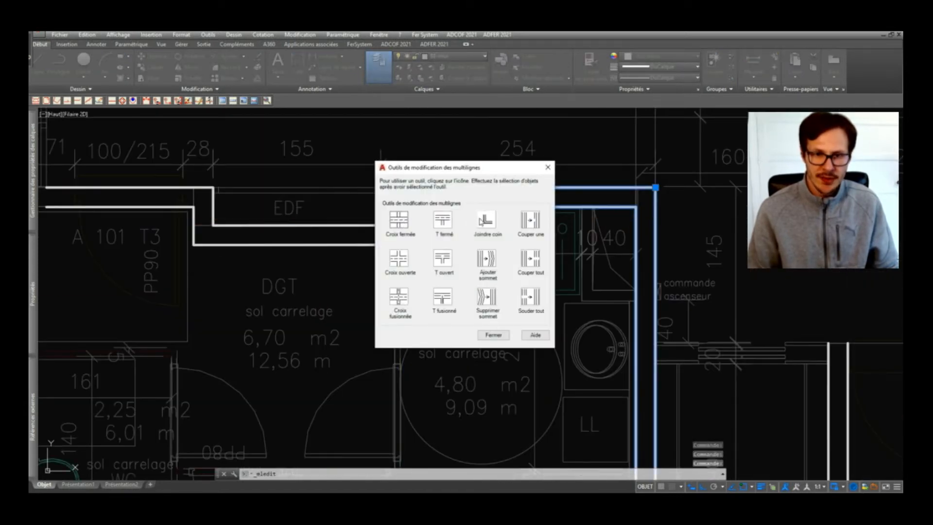
{"action": "left_click", "coordinate": [483, 221]}
{"action": "left_click", "coordinate": [401, 214]}
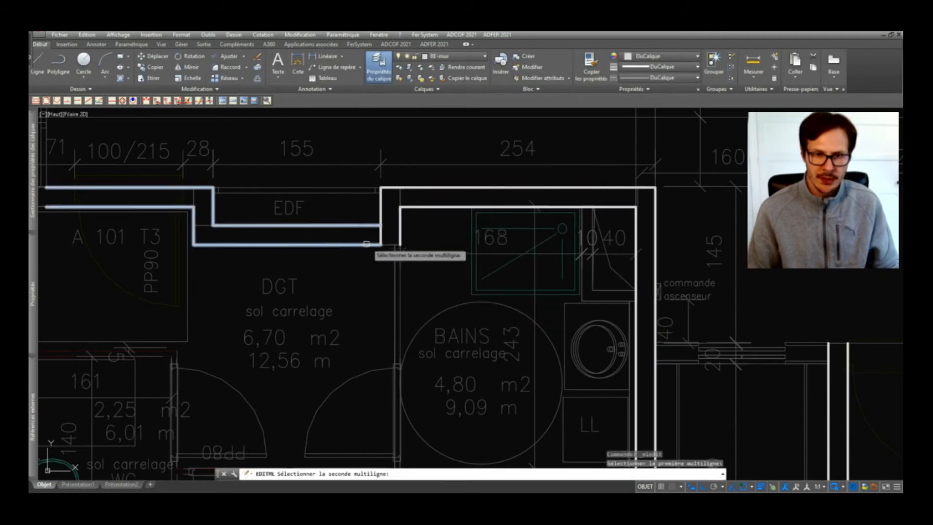
{"action": "left_click", "coordinate": [366, 246]}
{"action": "scroll", "coordinate": [381, 264], "scroll_direction": "down", "scroll_amount": 2}
{"action": "key", "text": "Return"}
{"action": "scroll", "coordinate": [381, 264], "scroll_direction": "down", "scroll_amount": 3}
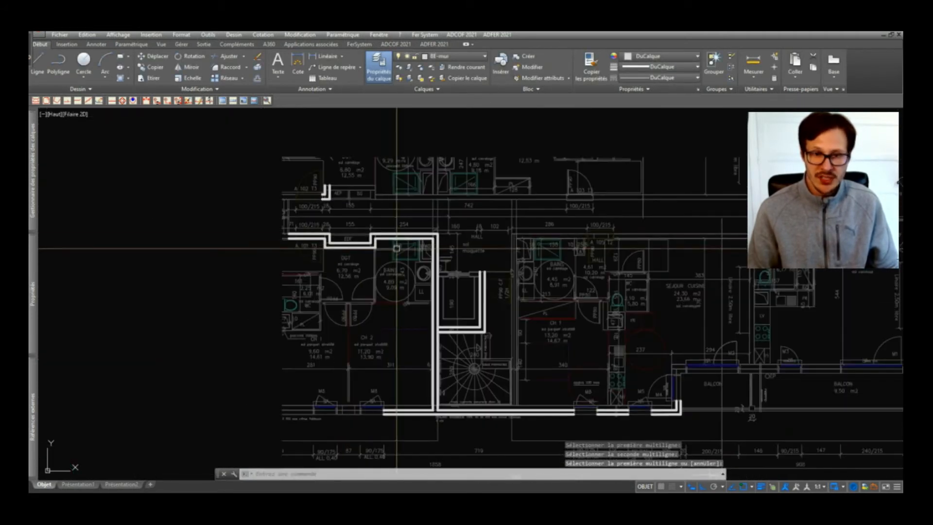
Step: Examine the short wall corner traced at the A 102 T3 door jamb beside the AEP duct
{"action": "scroll", "coordinate": [321, 194], "scroll_direction": "up", "scroll_amount": 3}
{"action": "scroll", "coordinate": [294, 204], "scroll_direction": "up", "scroll_amount": 4}
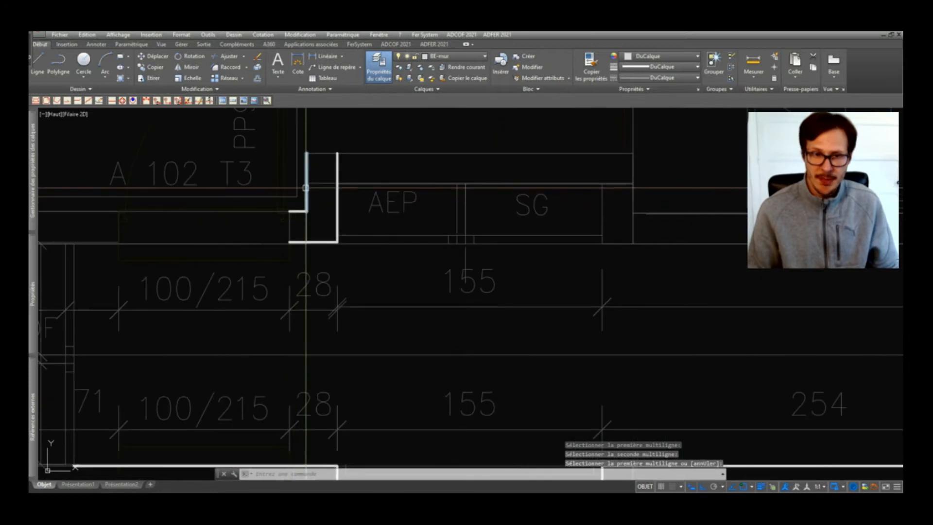
{"action": "scroll", "coordinate": [295, 217], "scroll_direction": "up", "scroll_amount": 2}
{"action": "key", "text": "Escape"}
{"action": "left_click", "coordinate": [294, 213]}
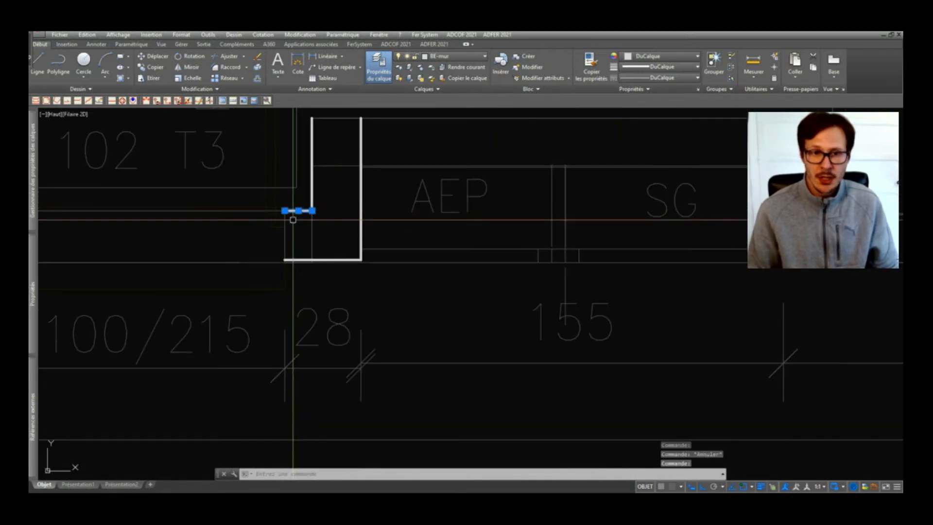
{"action": "scroll", "coordinate": [336, 255], "scroll_direction": "down", "scroll_amount": 2}
{"action": "key", "text": "Escape"}
{"action": "scroll", "coordinate": [327, 248], "scroll_direction": "down", "scroll_amount": 4}
{"action": "scroll", "coordinate": [265, 251], "scroll_direction": "up", "scroll_amount": 4}
{"action": "scroll", "coordinate": [342, 180], "scroll_direction": "down", "scroll_amount": 2}
{"action": "key", "text": "Escape"}
Step: Stretch the free end of the EDF recess multiline back to the A 101 T3 door jamb, clearing the door opening
{"action": "middle_click_drag", "start_coordinate": [411, 364], "coordinate": [466, 284]}
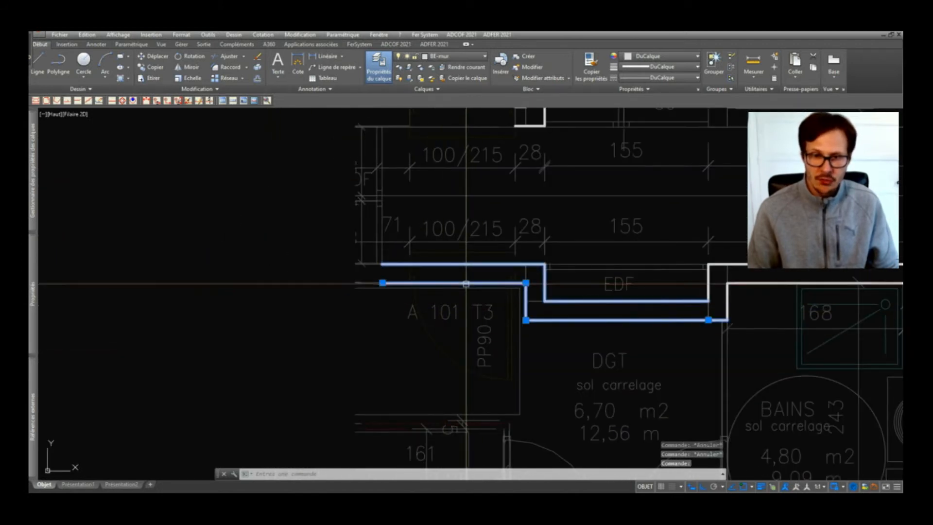
{"action": "left_click", "coordinate": [382, 282]}
{"action": "scroll", "coordinate": [511, 280], "scroll_direction": "up", "scroll_amount": 3}
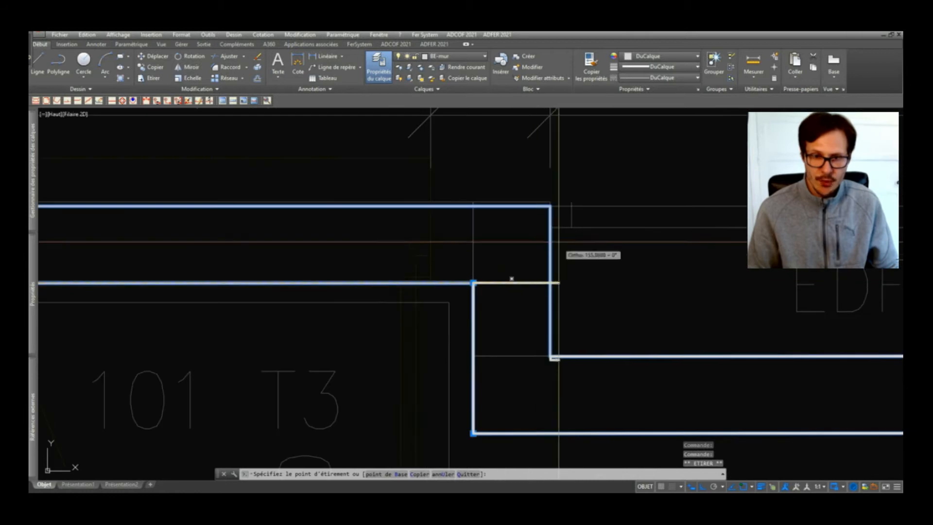
{"action": "scroll", "coordinate": [447, 281], "scroll_direction": "up", "scroll_amount": 2}
{"action": "key", "text": "Escape"}
{"action": "key", "text": "Escape"}
{"action": "scroll", "coordinate": [388, 253], "scroll_direction": "down", "scroll_amount": 4}
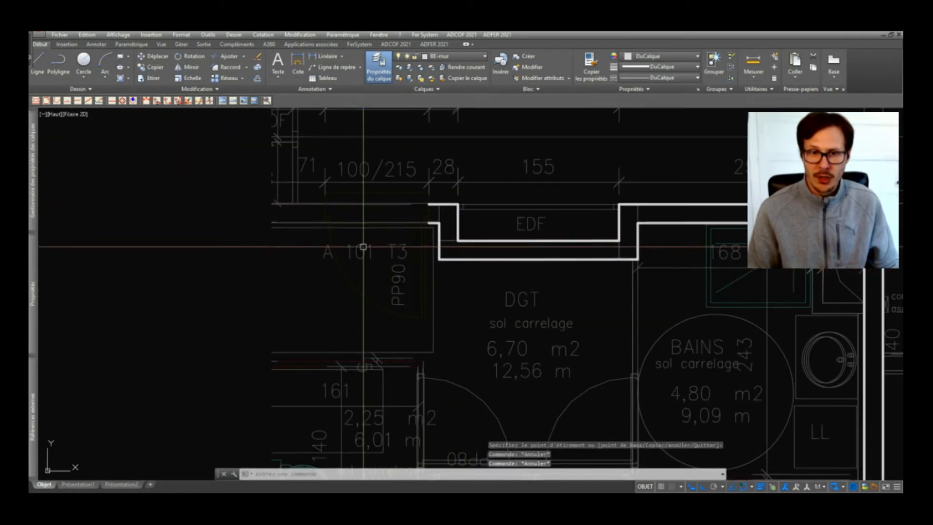
{"action": "left_click", "coordinate": [438, 209]}
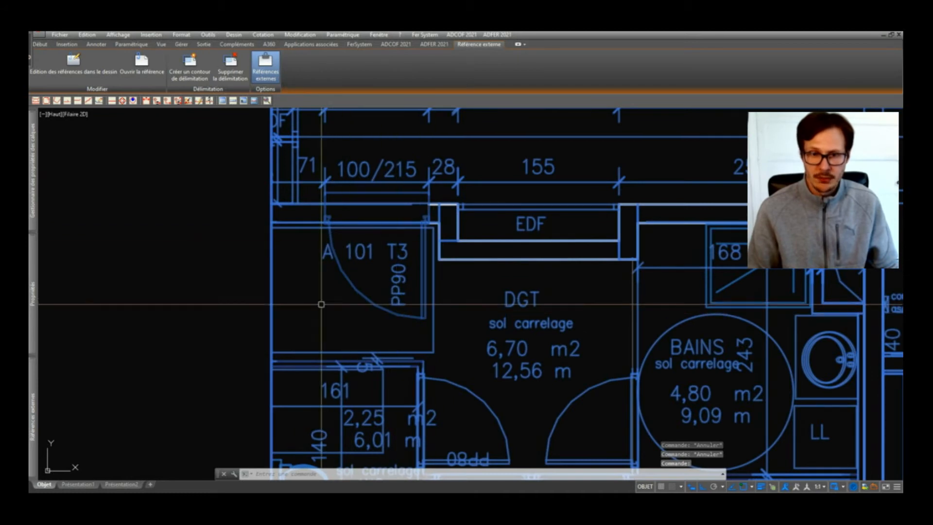
{"action": "key", "text": "Escape"}
{"action": "key", "text": "Escape"}
{"action": "scroll", "coordinate": [330, 239], "scroll_direction": "down", "scroll_amount": 4}
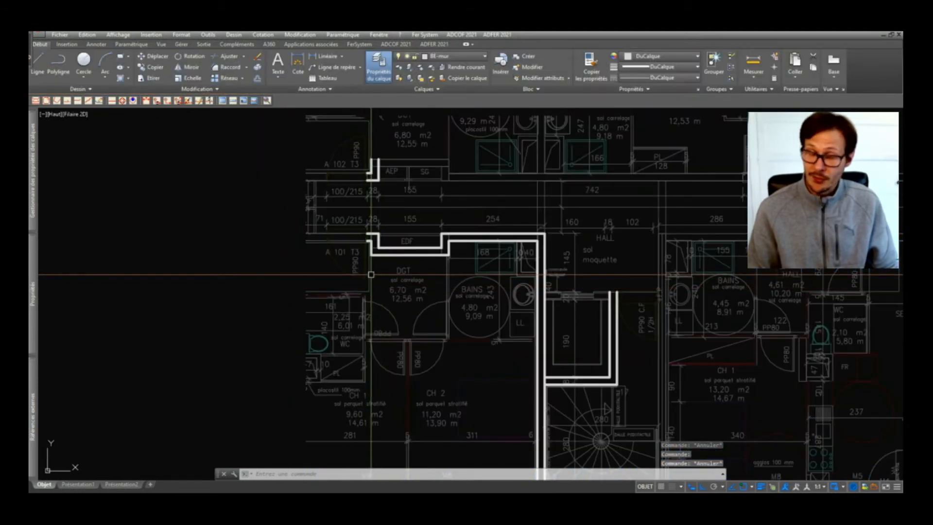
Step: Examine the traced walls and the untraced ones along the hall, apartment A 105 T2 and the balconies
{"action": "scroll", "coordinate": [407, 254], "scroll_direction": "up", "scroll_amount": 4}
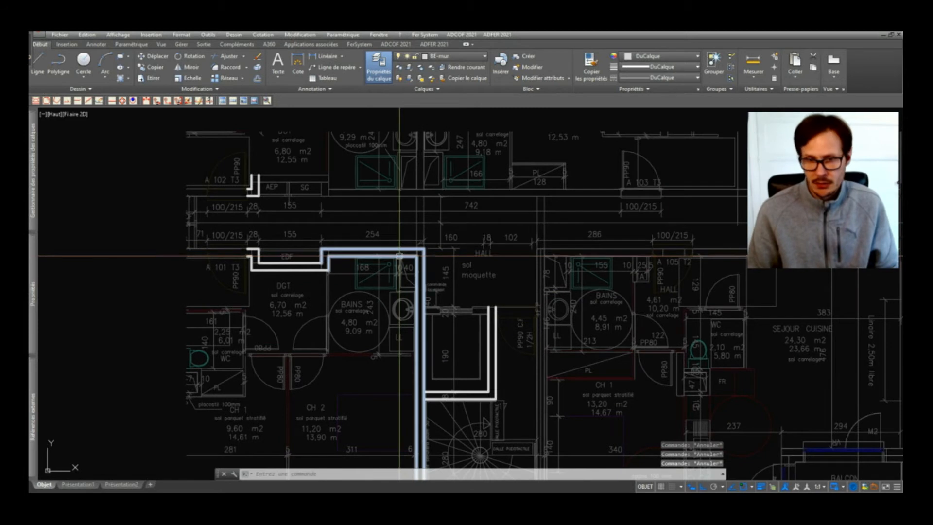
{"action": "scroll", "coordinate": [400, 255], "scroll_direction": "down", "scroll_amount": 2}
{"action": "middle_click_drag", "start_coordinate": [554, 324], "coordinate": [408, 301]}
{"action": "scroll", "coordinate": [388, 207], "scroll_direction": "up", "scroll_amount": 2}
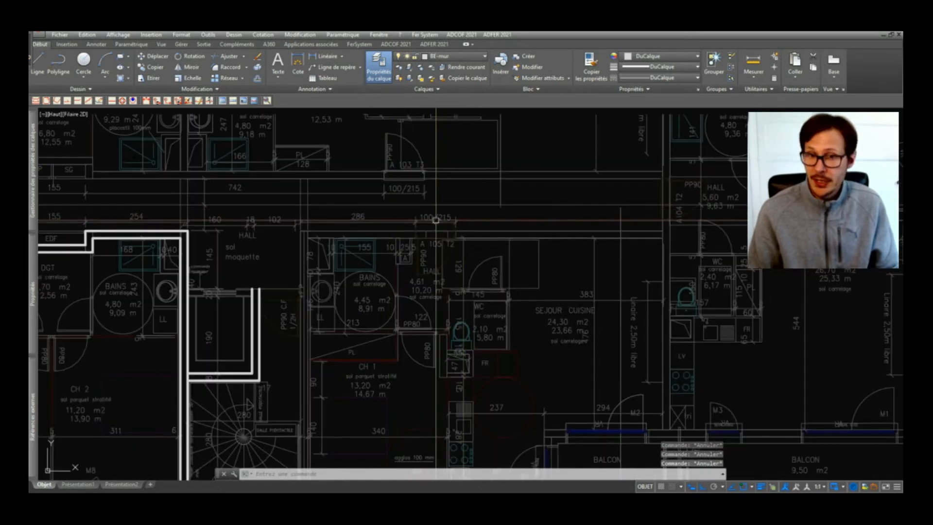
{"action": "scroll", "coordinate": [486, 233], "scroll_direction": "down", "scroll_amount": 2}
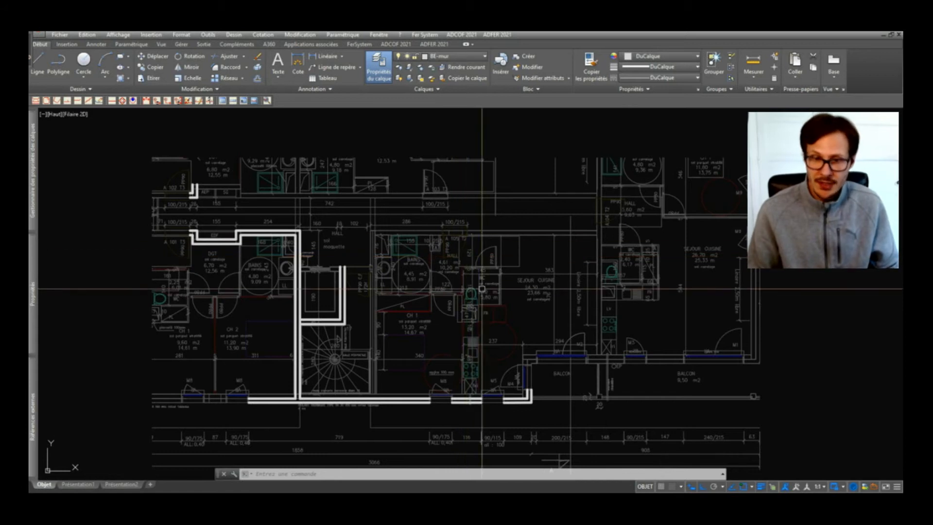
{"action": "middle_click_drag", "start_coordinate": [565, 362], "coordinate": [540, 291]}
{"action": "scroll", "coordinate": [540, 314], "scroll_direction": "up", "scroll_amount": 3}
{"action": "scroll", "coordinate": [538, 311], "scroll_direction": "down", "scroll_amount": 3}
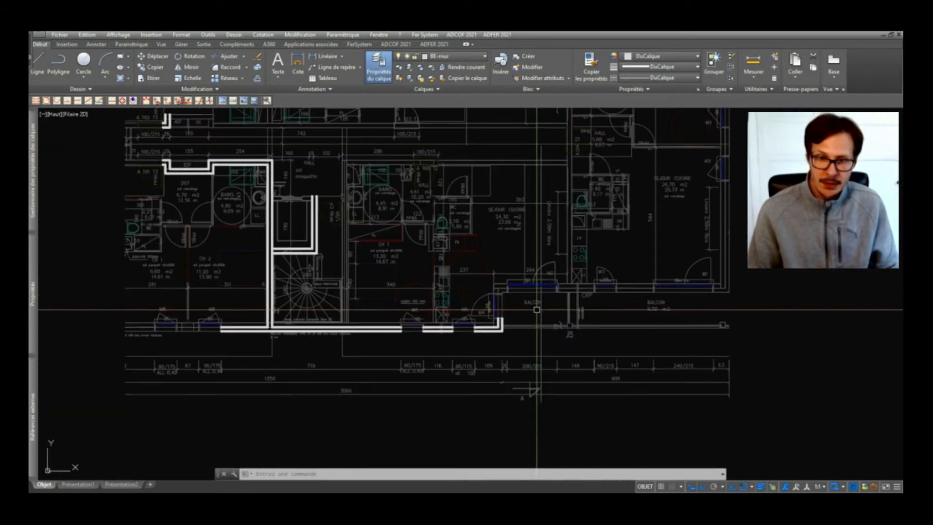
{"action": "middle_click_drag", "start_coordinate": [390, 252], "coordinate": [516, 331]}
{"action": "middle_click_drag", "start_coordinate": [575, 329], "coordinate": [524, 304]}
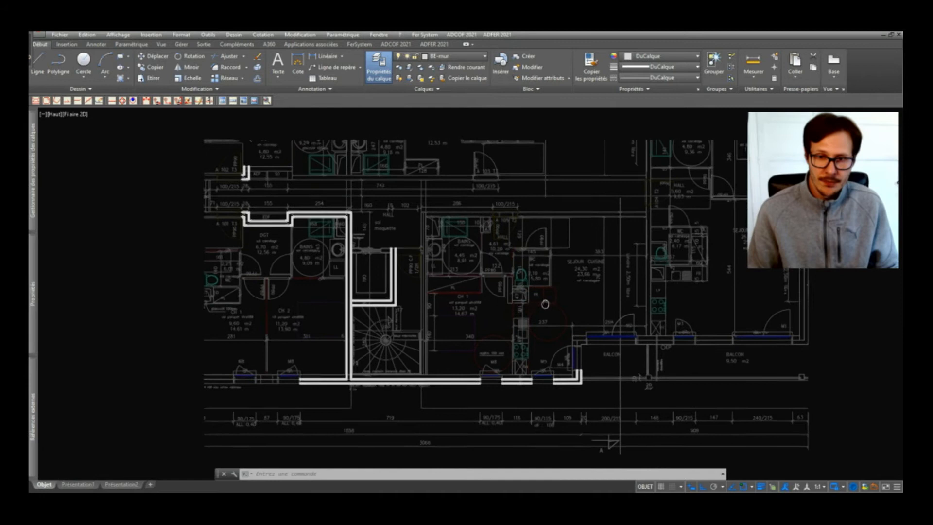
Step: Trace the L-shaped wall corner at the balcony as a multiline from the M4 opening round to the M2 opening's jamb
{"action": "scroll", "coordinate": [592, 347], "scroll_direction": "up", "scroll_amount": 8}
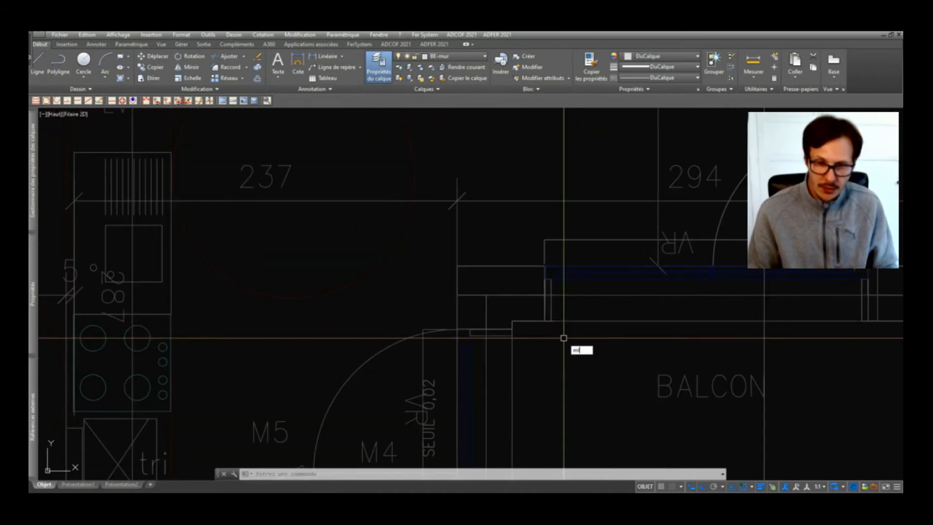
{"action": "key", "text": "Return"}
{"action": "scroll", "coordinate": [505, 325], "scroll_direction": "up", "scroll_amount": 2}
{"action": "scroll", "coordinate": [510, 314], "scroll_direction": "down", "scroll_amount": 3}
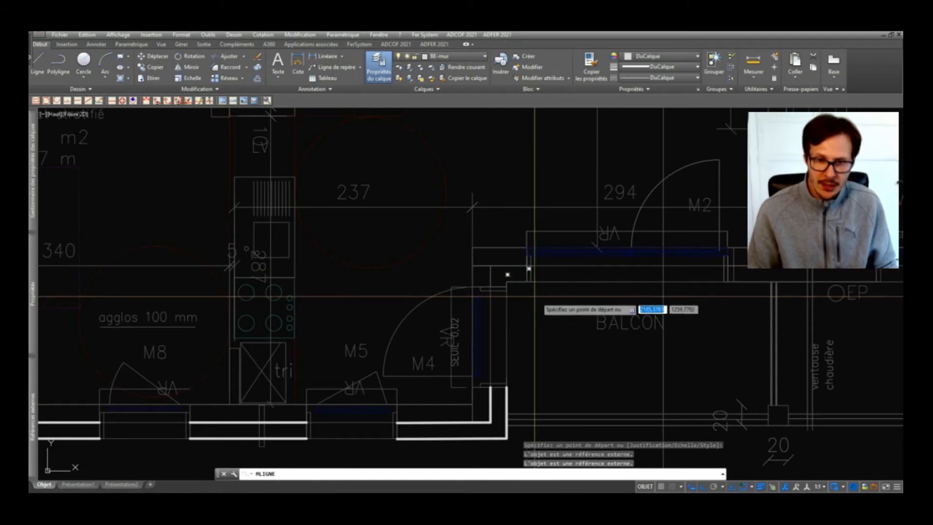
{"action": "scroll", "coordinate": [534, 296], "scroll_direction": "up", "scroll_amount": 4}
{"action": "scroll", "coordinate": [421, 262], "scroll_direction": "up", "scroll_amount": 3}
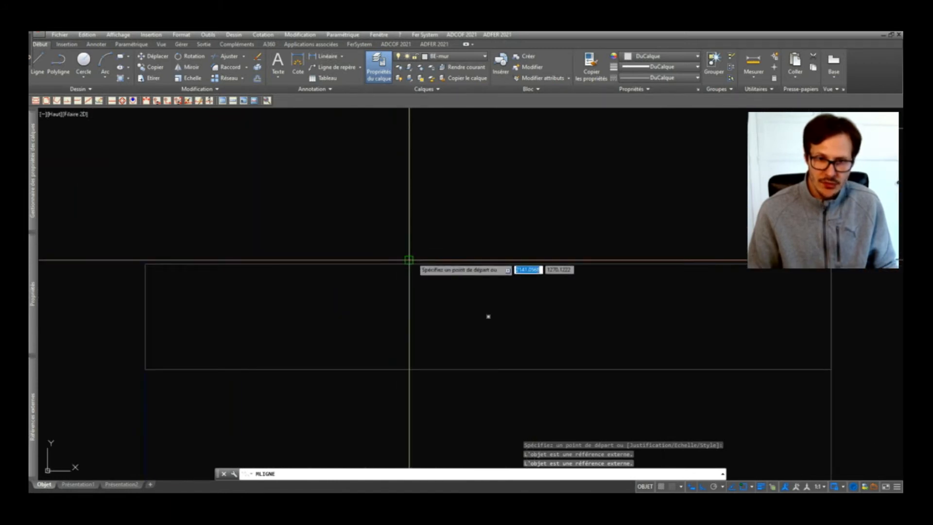
{"action": "scroll", "coordinate": [409, 260], "scroll_direction": "down", "scroll_amount": 3}
{"action": "left_click", "coordinate": [416, 280]}
{"action": "left_click", "coordinate": [416, 195]}
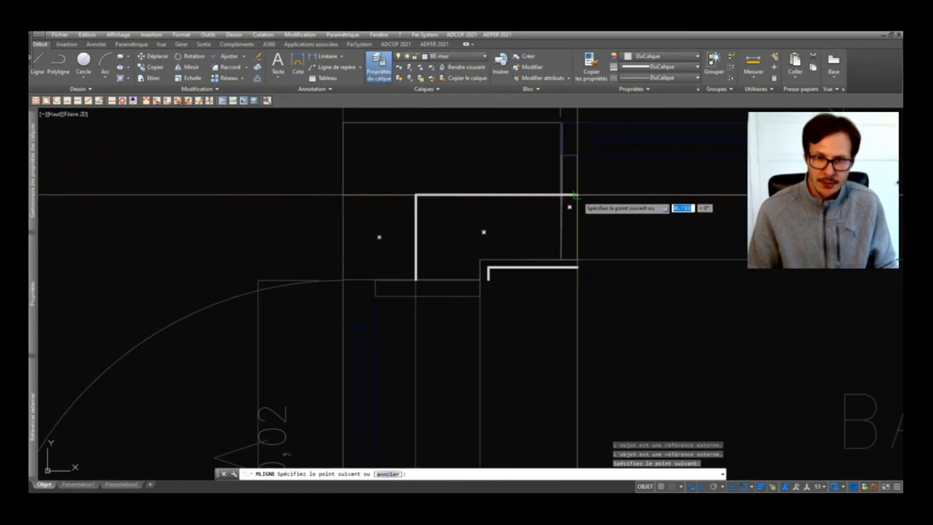
{"action": "scroll", "coordinate": [576, 196], "scroll_direction": "up", "scroll_amount": 3}
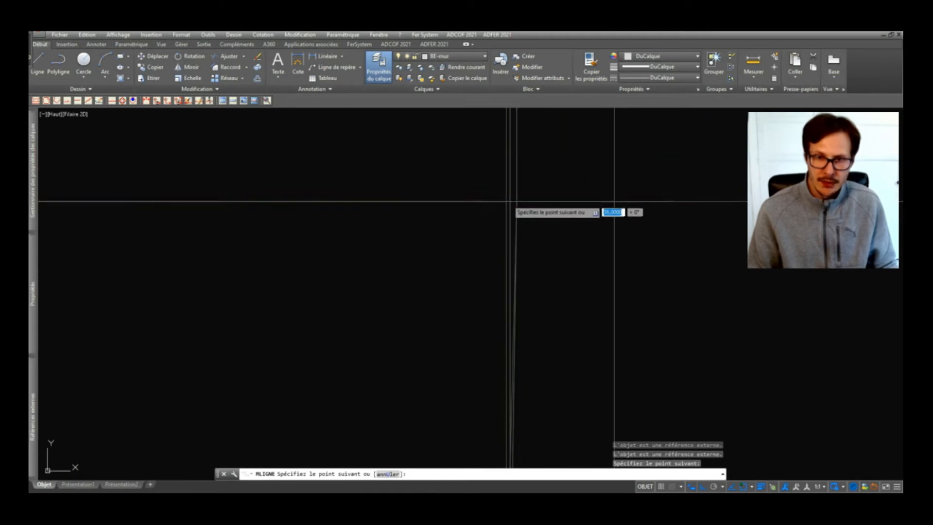
{"action": "left_click", "coordinate": [615, 202]}
{"action": "key", "text": "Return"}
{"action": "scroll", "coordinate": [418, 262], "scroll_direction": "down", "scroll_amount": 3}
{"action": "scroll", "coordinate": [402, 267], "scroll_direction": "down", "scroll_amount": 4}
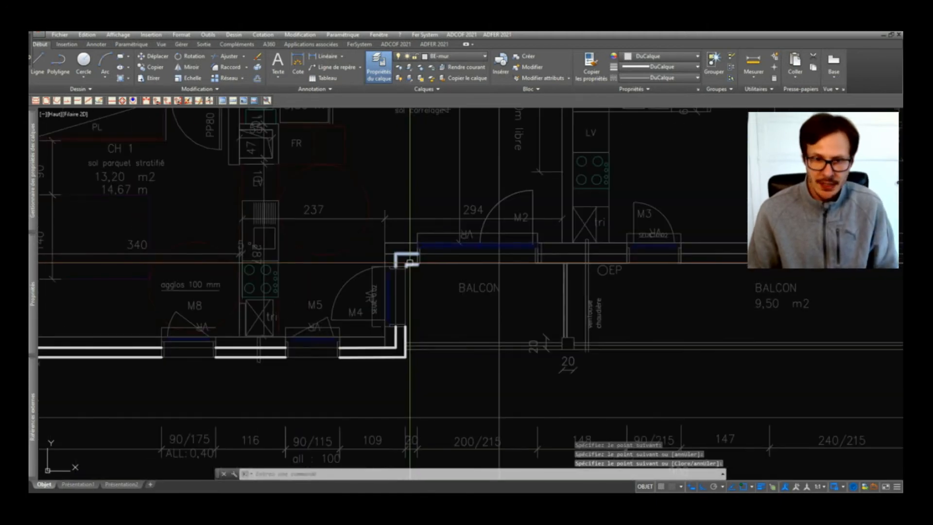
Step: Trace the balcony facade wall as a multiline between the M2 and M3 openings
{"action": "scroll", "coordinate": [546, 280], "scroll_direction": "down", "scroll_amount": 2}
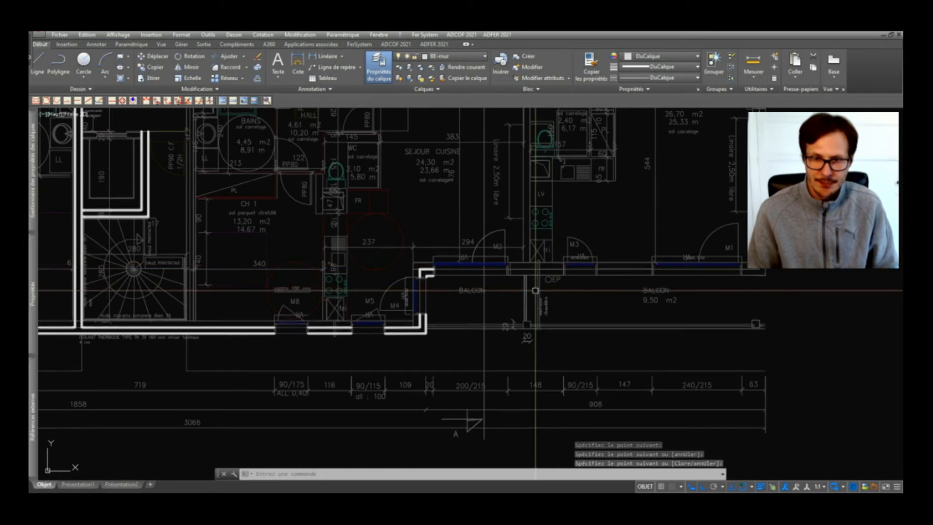
{"action": "scroll", "coordinate": [539, 275], "scroll_direction": "down", "scroll_amount": 5}
{"action": "scroll", "coordinate": [532, 280], "scroll_direction": "up", "scroll_amount": 7}
{"action": "scroll", "coordinate": [532, 289], "scroll_direction": "up", "scroll_amount": 2}
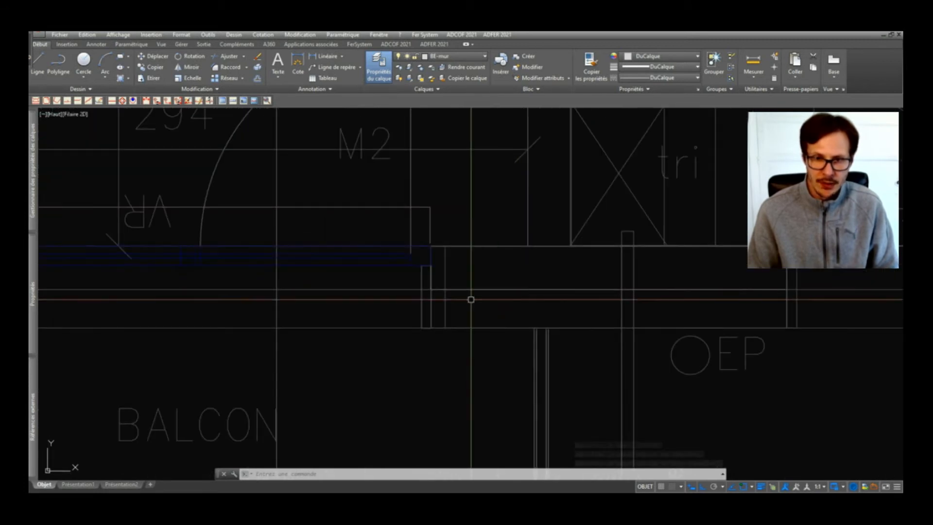
{"action": "type", "text": "ml"}
{"action": "key", "text": "Return"}
{"action": "scroll", "coordinate": [431, 289], "scroll_direction": "up", "scroll_amount": 3}
{"action": "scroll", "coordinate": [431, 290], "scroll_direction": "down", "scroll_amount": 3}
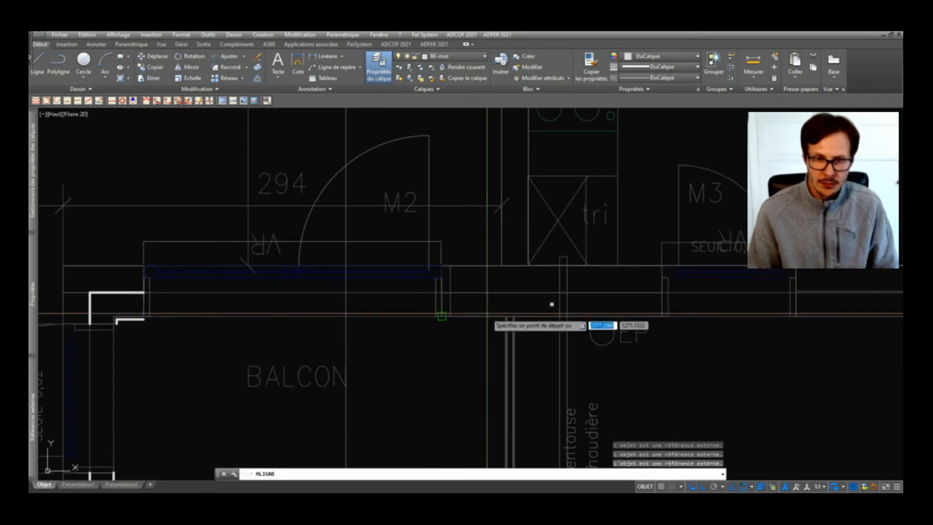
{"action": "scroll", "coordinate": [545, 302], "scroll_direction": "up", "scroll_amount": 3}
{"action": "scroll", "coordinate": [505, 287], "scroll_direction": "down", "scroll_amount": 3}
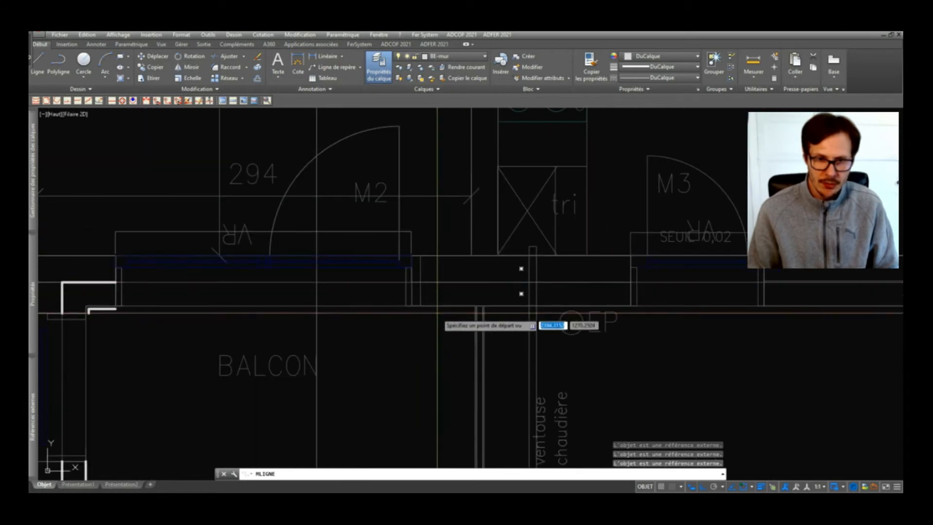
{"action": "scroll", "coordinate": [510, 301], "scroll_direction": "up", "scroll_amount": 3}
{"action": "left_click", "coordinate": [385, 265]}
{"action": "scroll", "coordinate": [398, 282], "scroll_direction": "down", "scroll_amount": 3}
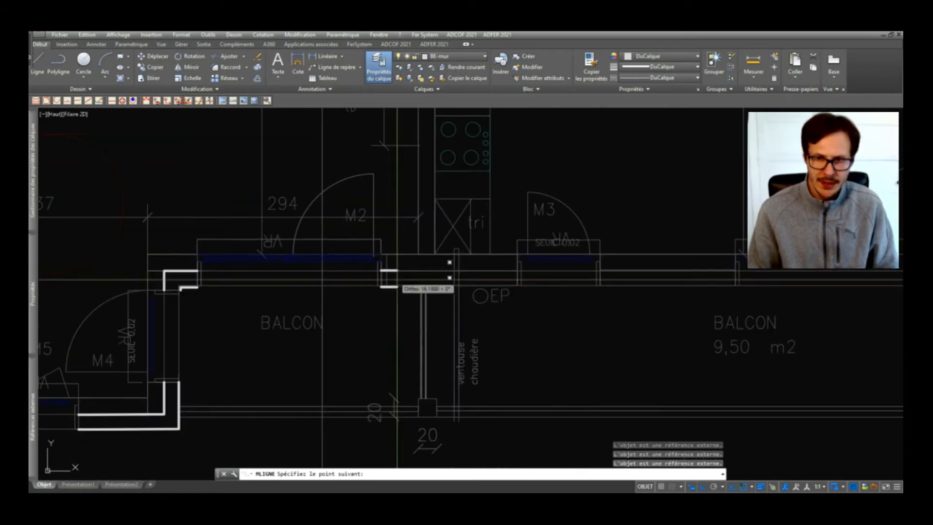
{"action": "scroll", "coordinate": [518, 276], "scroll_direction": "up", "scroll_amount": 3}
{"action": "left_click", "coordinate": [516, 285]}
{"action": "scroll", "coordinate": [517, 286], "scroll_direction": "down", "scroll_amount": 5}
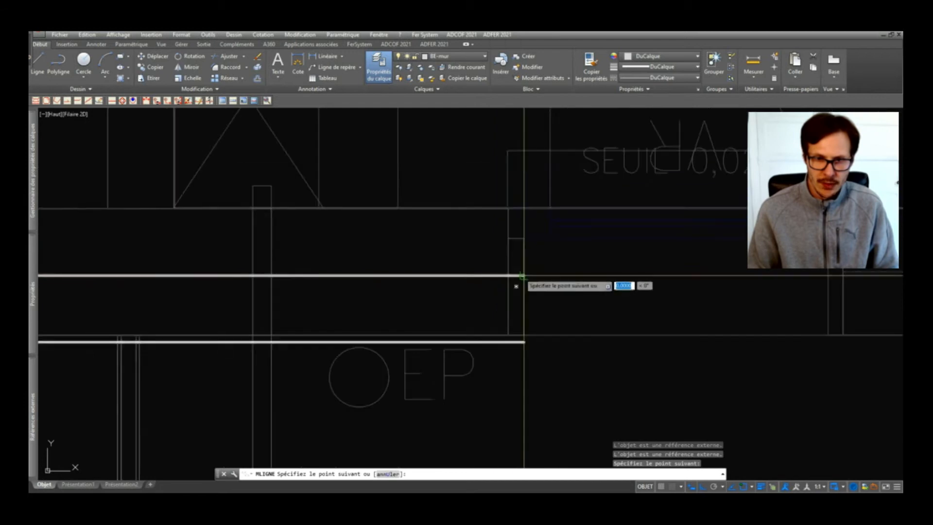
{"action": "key", "text": "Return"}
Step: Trace the facade wall between the M3 and M1 openings as a multiline 147 long
{"action": "key", "text": "Return"}
{"action": "scroll", "coordinate": [646, 278], "scroll_direction": "up", "scroll_amount": 3}
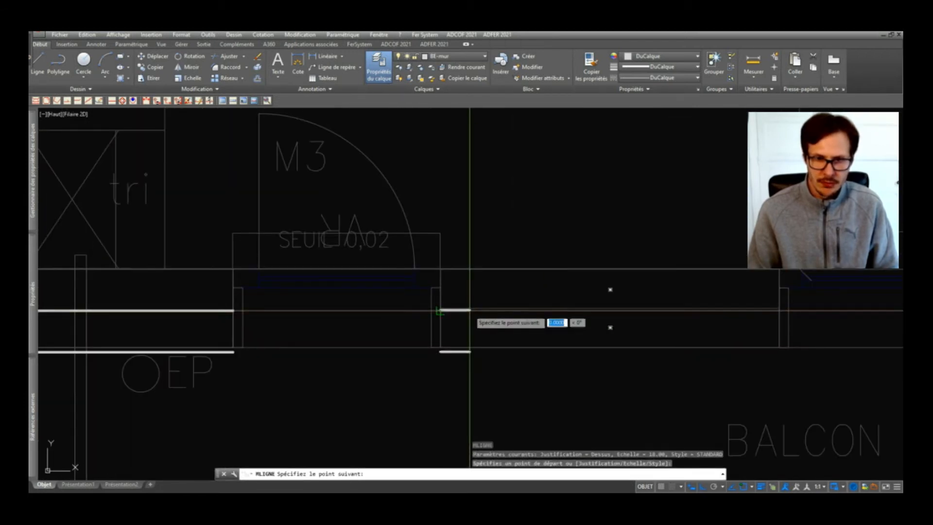
{"action": "middle_click_drag", "start_coordinate": [500, 340], "coordinate": [331, 324]}
{"action": "scroll", "coordinate": [611, 298], "scroll_direction": "up", "scroll_amount": 2}
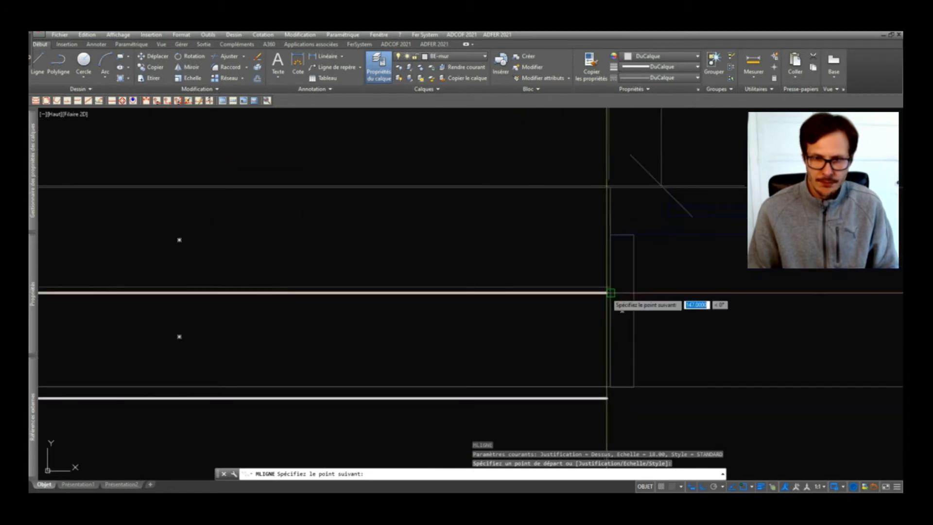
{"action": "left_click", "coordinate": [611, 292]}
{"action": "scroll", "coordinate": [584, 311], "scroll_direction": "down", "scroll_amount": 4}
{"action": "key", "text": "Return"}
{"action": "scroll", "coordinate": [666, 316], "scroll_direction": "up", "scroll_amount": 2}
{"action": "scroll", "coordinate": [590, 362], "scroll_direction": "down", "scroll_amount": 4}
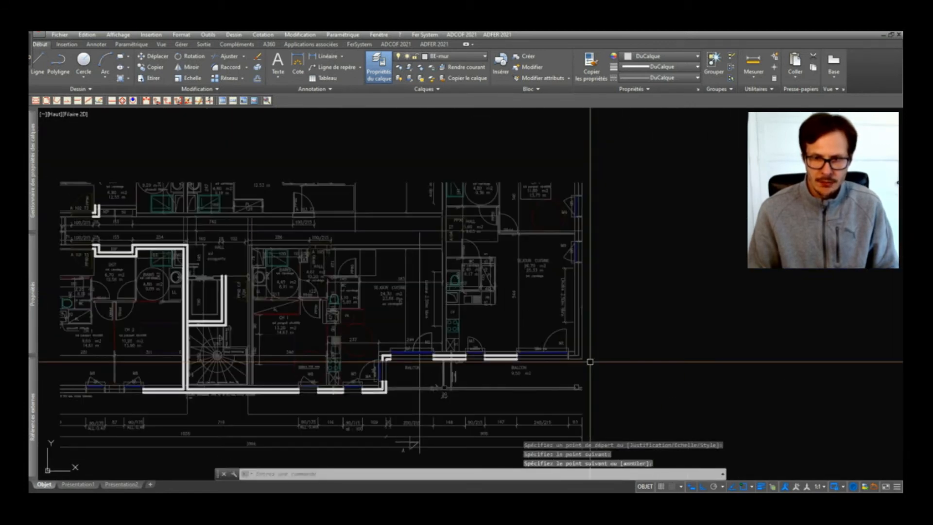
Step: Trace the building's outer corner as a multiline from the M1 opening's jamb, turning up to the living room's M9 window
{"action": "scroll", "coordinate": [559, 355], "scroll_direction": "up", "scroll_amount": 6}
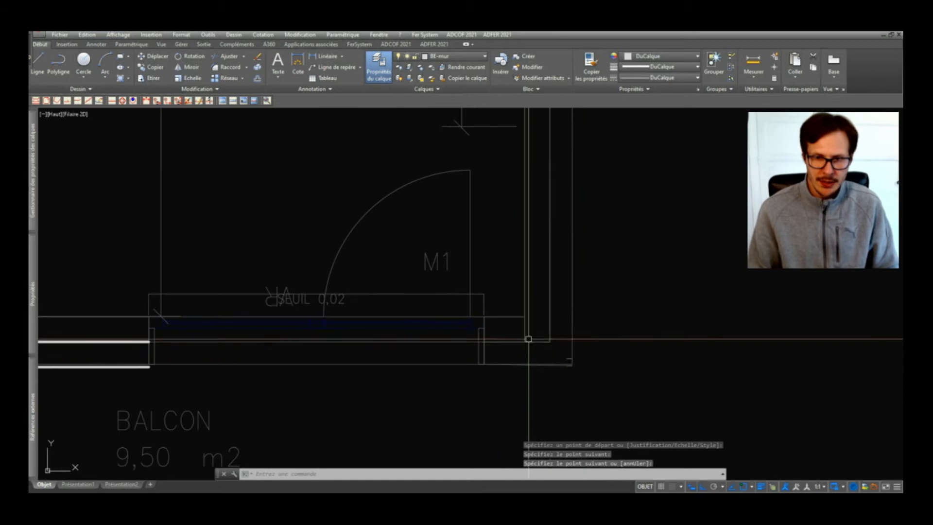
{"action": "key", "text": "Return"}
{"action": "left_click", "coordinate": [440, 332]}
{"action": "scroll", "coordinate": [452, 337], "scroll_direction": "down", "scroll_amount": 5}
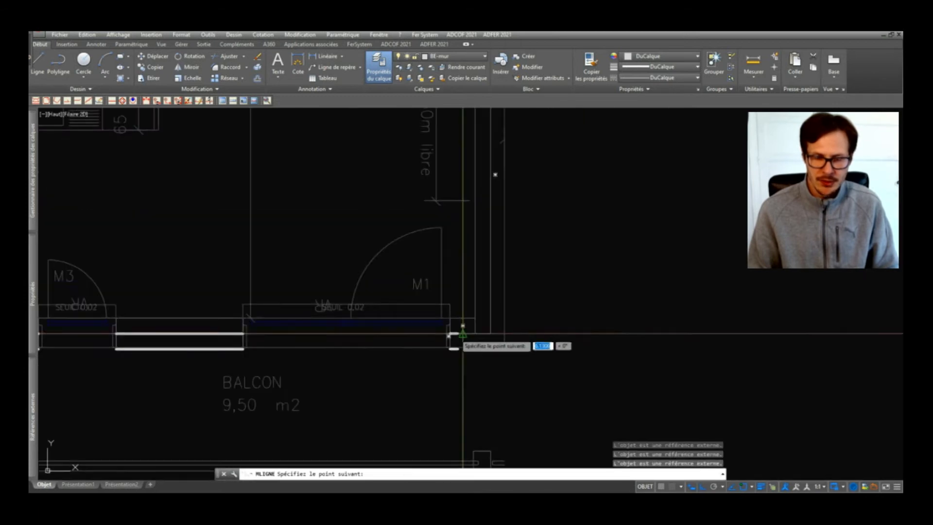
{"action": "scroll", "coordinate": [484, 322], "scroll_direction": "up", "scroll_amount": 2}
{"action": "scroll", "coordinate": [484, 322], "scroll_direction": "down", "scroll_amount": 2}
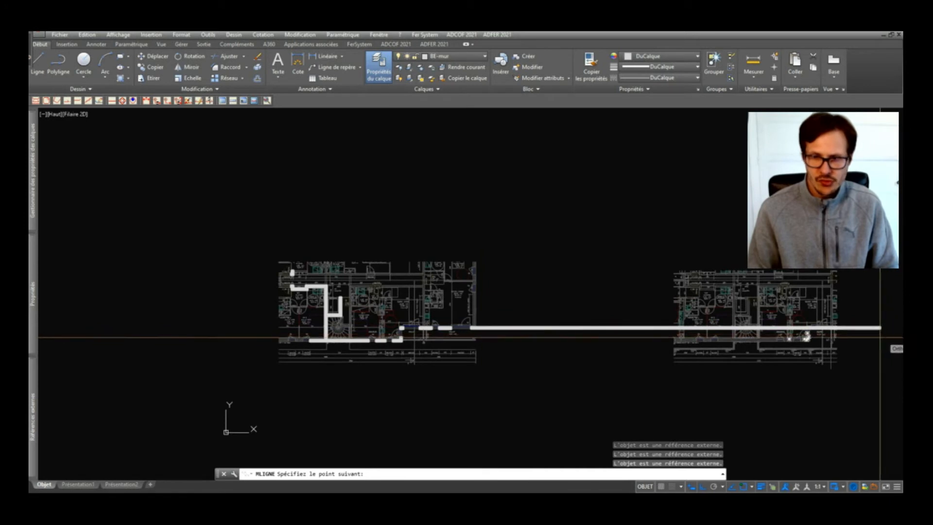
{"action": "scroll", "coordinate": [564, 331], "scroll_direction": "up", "scroll_amount": 8}
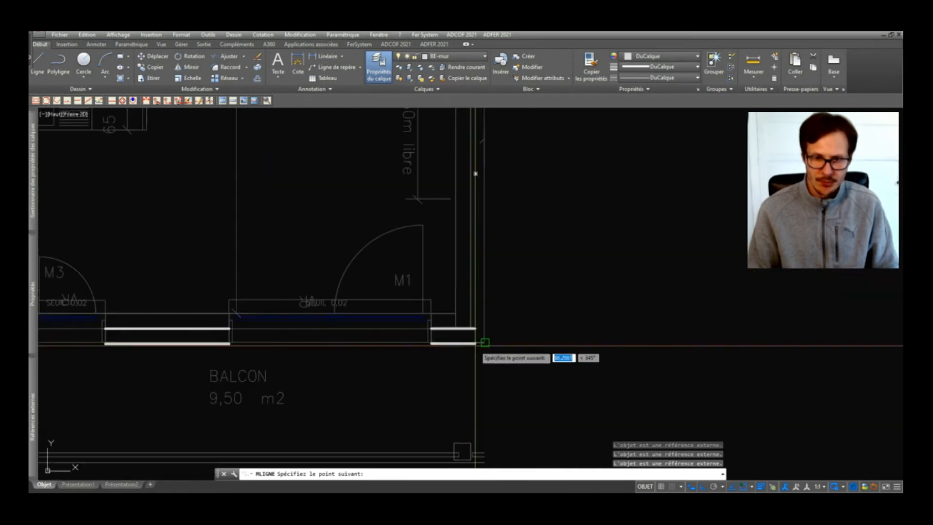
{"action": "scroll", "coordinate": [456, 329], "scroll_direction": "up", "scroll_amount": 5}
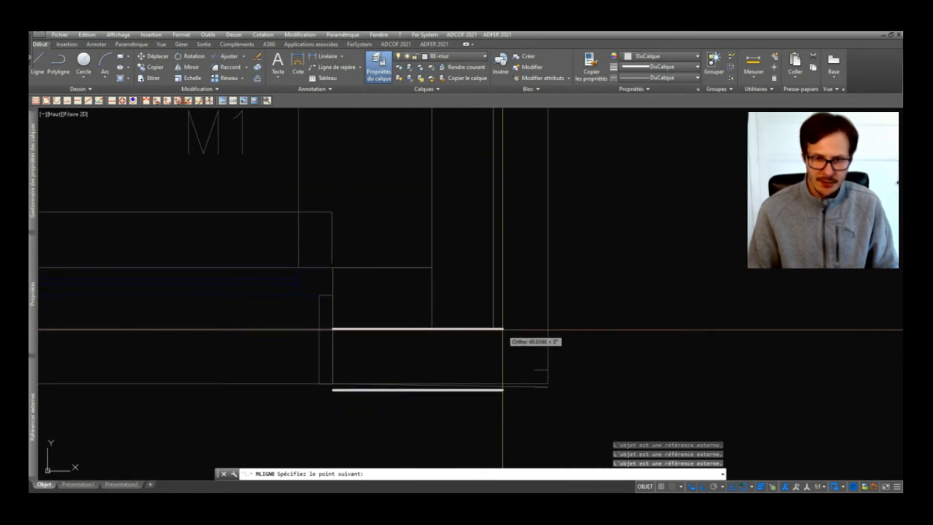
{"action": "left_click", "coordinate": [492, 329]}
{"action": "scroll", "coordinate": [506, 267], "scroll_direction": "down", "scroll_amount": 3}
{"action": "scroll", "coordinate": [506, 385], "scroll_direction": "up", "scroll_amount": 5}
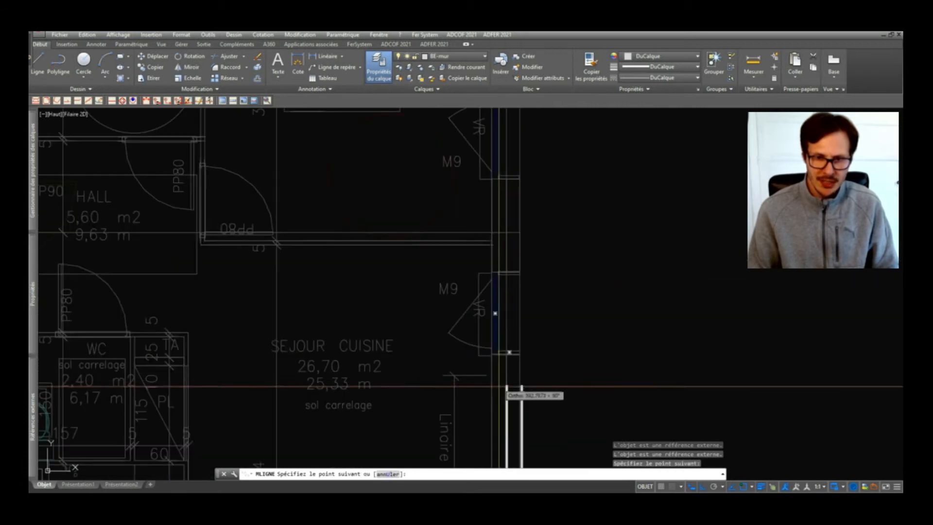
{"action": "scroll", "coordinate": [513, 299], "scroll_direction": "up", "scroll_amount": 4}
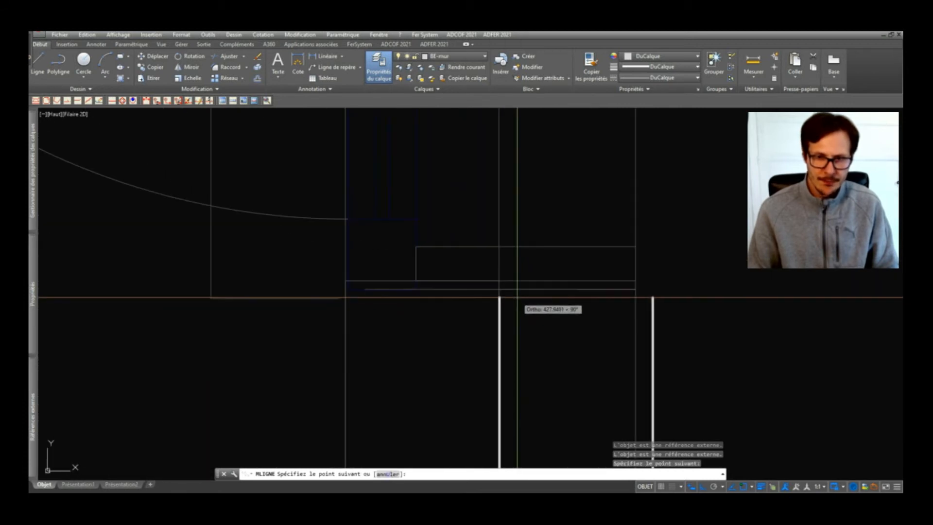
{"action": "scroll", "coordinate": [496, 288], "scroll_direction": "up", "scroll_amount": 2}
{"action": "left_click", "coordinate": [495, 288]}
{"action": "scroll", "coordinate": [499, 272], "scroll_direction": "down", "scroll_amount": 6}
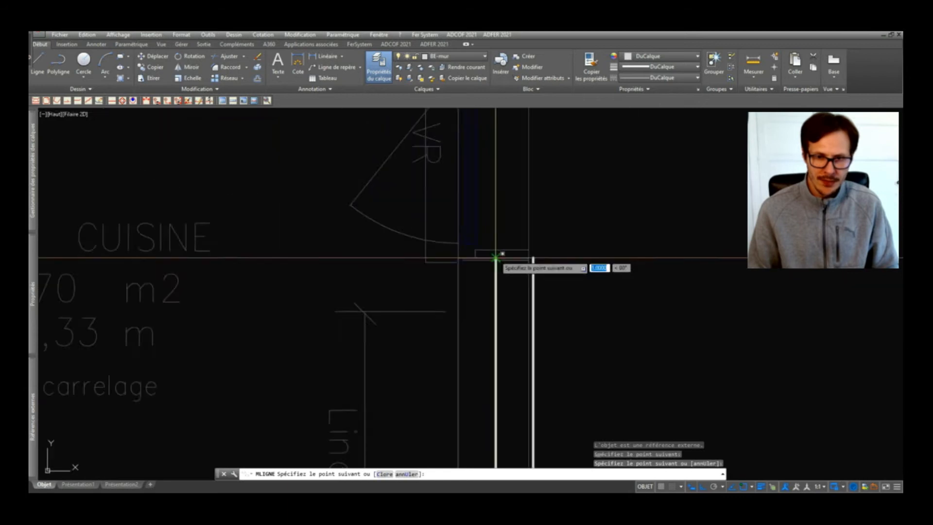
Step: Trace the outer side wall as a multiline between the living room's M9 window and the bedroom's M9 window
{"action": "scroll", "coordinate": [517, 266], "scroll_direction": "down", "scroll_amount": 2}
{"action": "scroll", "coordinate": [510, 248], "scroll_direction": "up", "scroll_amount": 7}
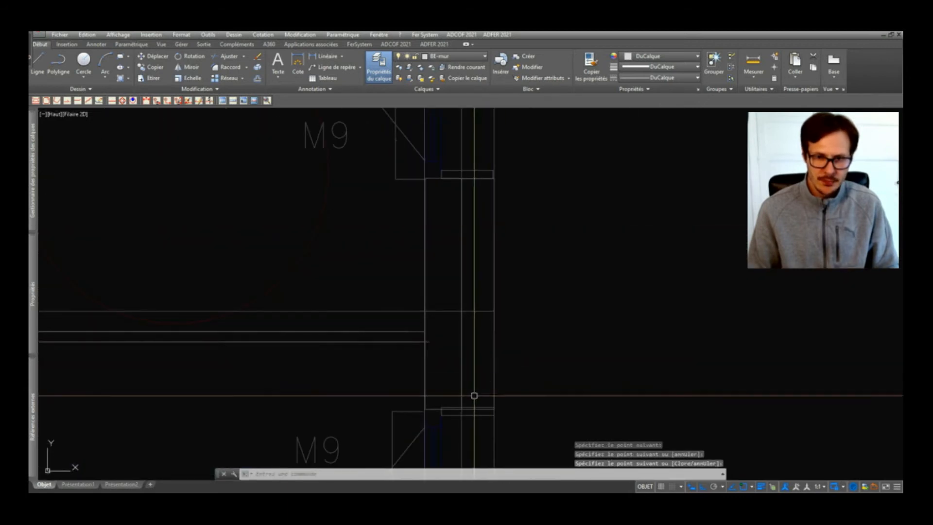
{"action": "scroll", "coordinate": [474, 404], "scroll_direction": "up", "scroll_amount": 6}
{"action": "key", "text": "Return"}
{"action": "scroll", "coordinate": [433, 424], "scroll_direction": "up", "scroll_amount": 2}
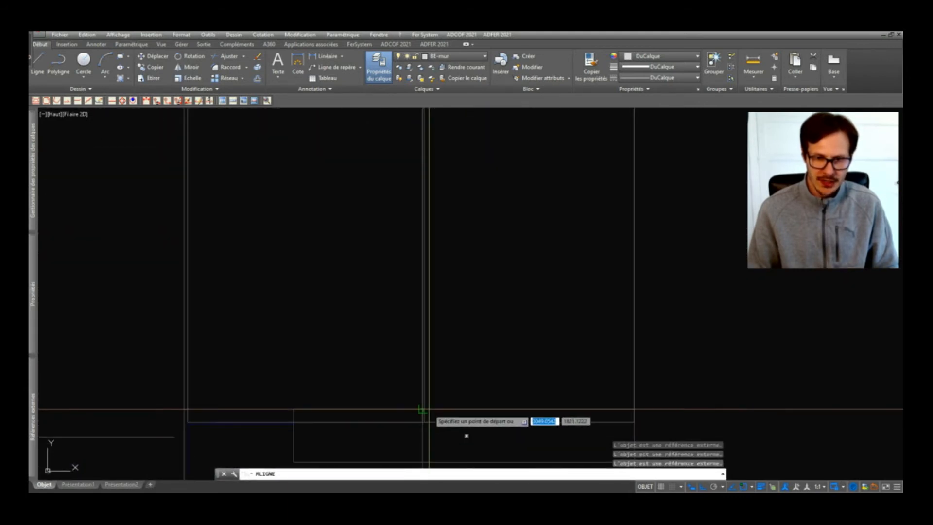
{"action": "scroll", "coordinate": [426, 422], "scroll_direction": "down", "scroll_amount": 4}
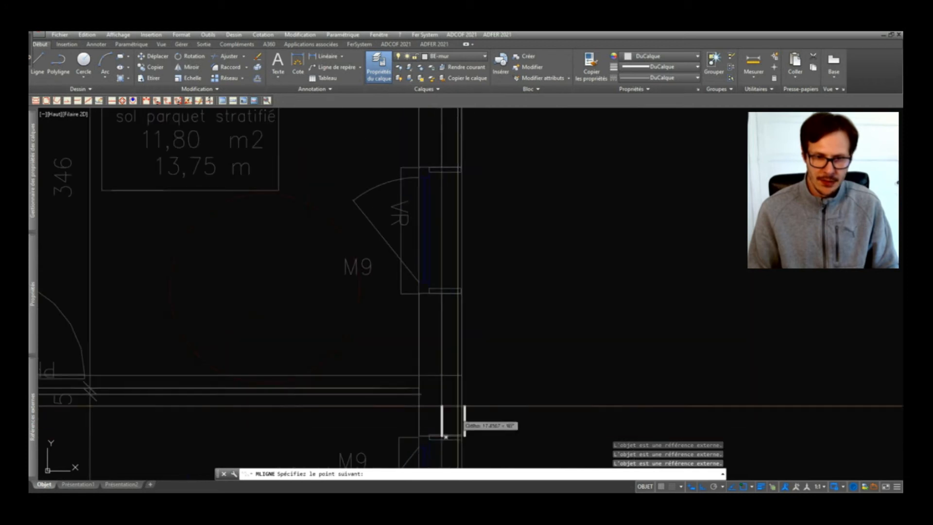
{"action": "scroll", "coordinate": [443, 292], "scroll_direction": "up", "scroll_amount": 4}
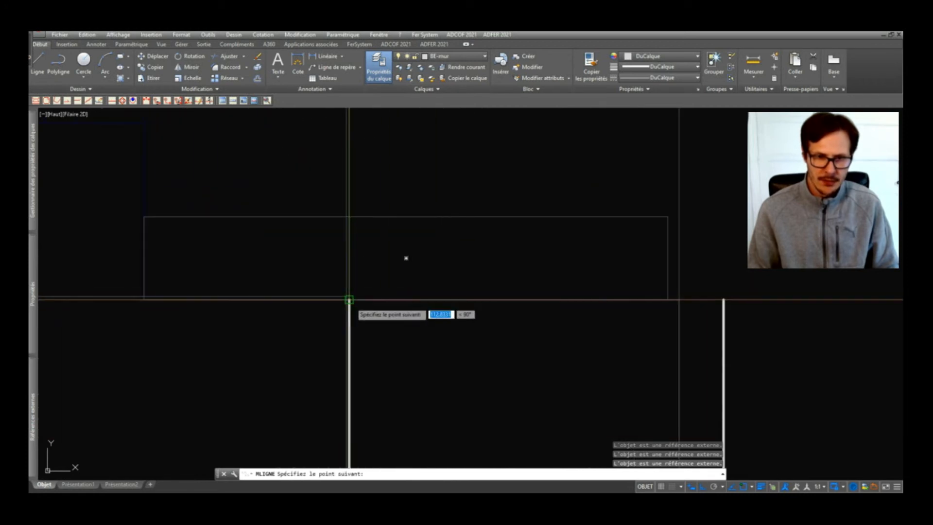
{"action": "left_click", "coordinate": [349, 300]}
{"action": "scroll", "coordinate": [437, 273], "scroll_direction": "down", "scroll_amount": 5}
{"action": "key", "text": "Return"}
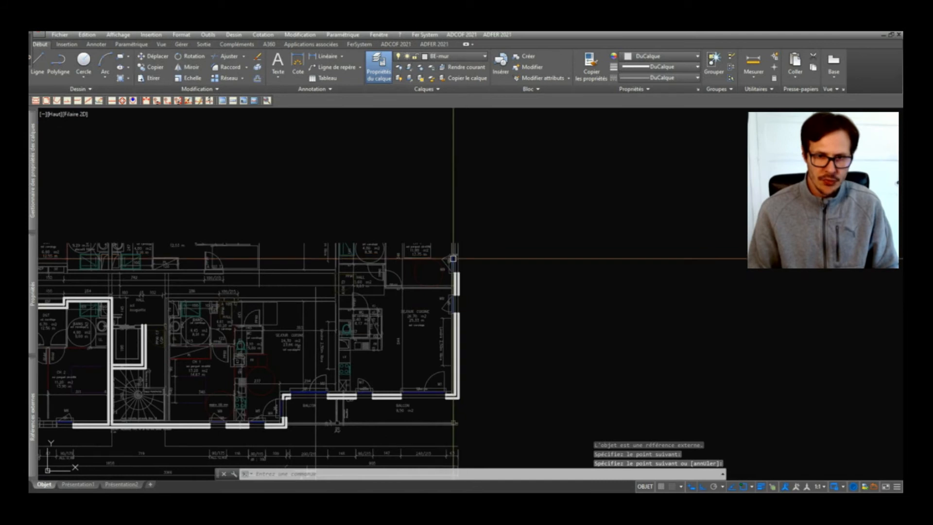
Step: Trace the remaining outer side wall as a multiline from the bedroom's M9 window up to the plan's cut edge
{"action": "scroll", "coordinate": [456, 252], "scroll_direction": "up", "scroll_amount": 5}
{"action": "scroll", "coordinate": [444, 295], "scroll_direction": "up", "scroll_amount": 3}
{"action": "key", "text": "Return"}
{"action": "left_click", "coordinate": [387, 333]}
{"action": "scroll", "coordinate": [398, 358], "scroll_direction": "down", "scroll_amount": 3}
{"action": "scroll", "coordinate": [413, 271], "scroll_direction": "up", "scroll_amount": 4}
{"action": "left_click", "coordinate": [396, 309]}
{"action": "scroll", "coordinate": [485, 217], "scroll_direction": "down", "scroll_amount": 9}
{"action": "key", "text": "Return"}
{"action": "scroll", "coordinate": [535, 291], "scroll_direction": "down", "scroll_amount": 2}
{"action": "scroll", "coordinate": [629, 300], "scroll_direction": "up", "scroll_amount": 5}
{"action": "scroll", "coordinate": [627, 301], "scroll_direction": "down", "scroll_amount": 3}
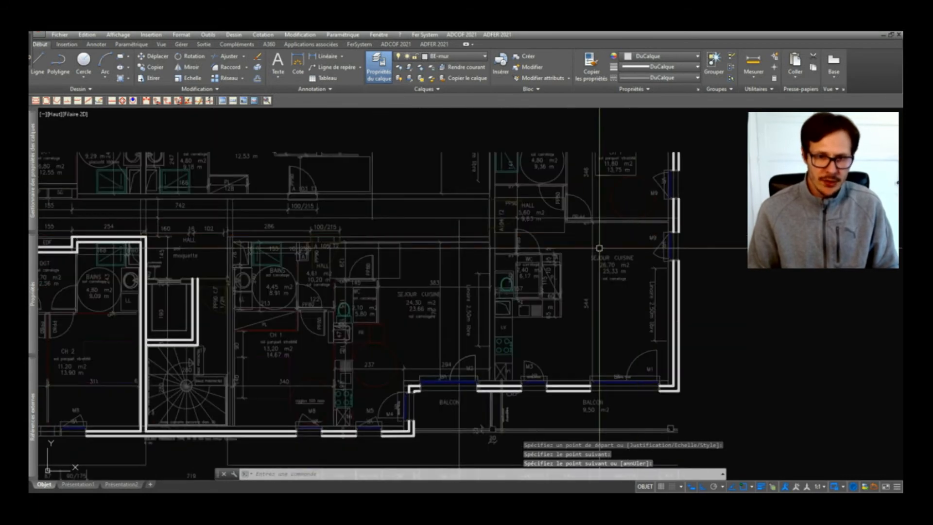
{"action": "scroll", "coordinate": [502, 397], "scroll_direction": "up", "scroll_amount": 5}
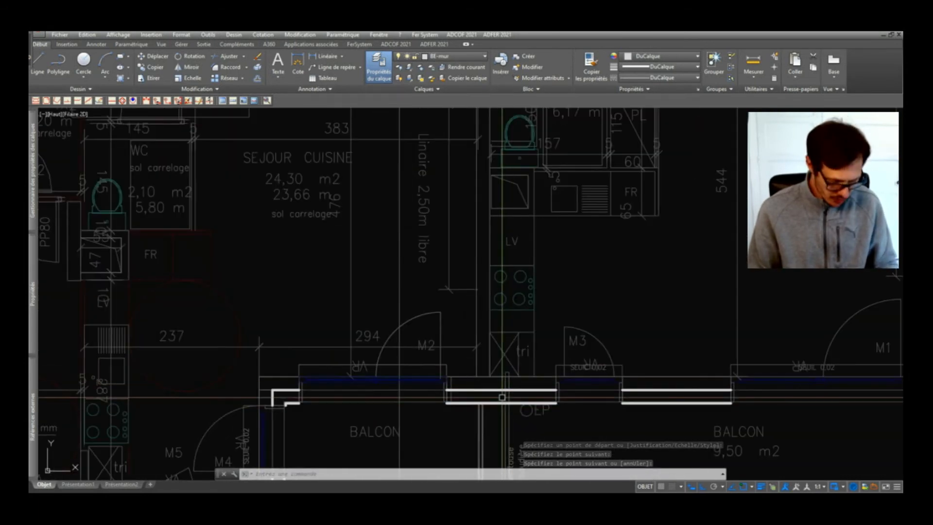
Step: Trace the party wall beside the LV and hob as a multiline from the facade wall up to the plan's cut edge
{"action": "key", "text": "Return"}
{"action": "key", "text": "Return"}
{"action": "scroll", "coordinate": [500, 386], "scroll_direction": "up", "scroll_amount": 6}
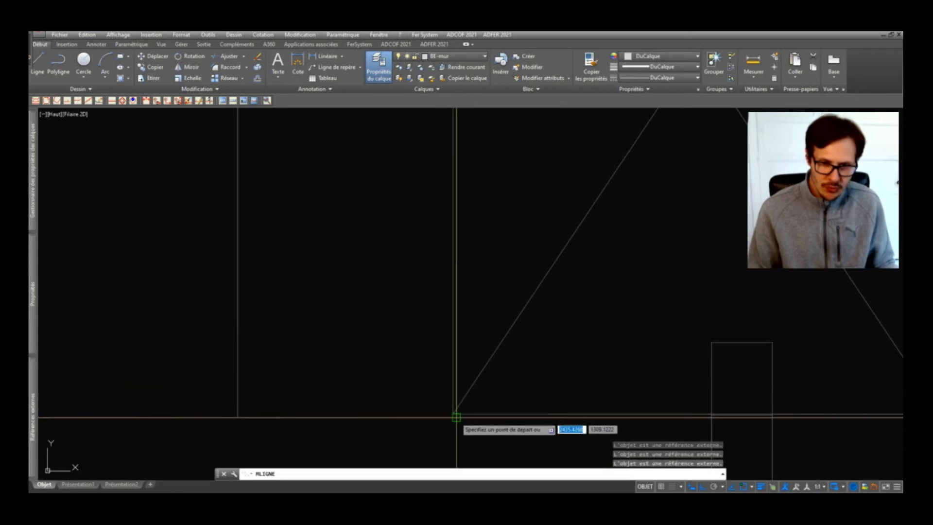
{"action": "scroll", "coordinate": [253, 229], "scroll_direction": "down", "scroll_amount": 5}
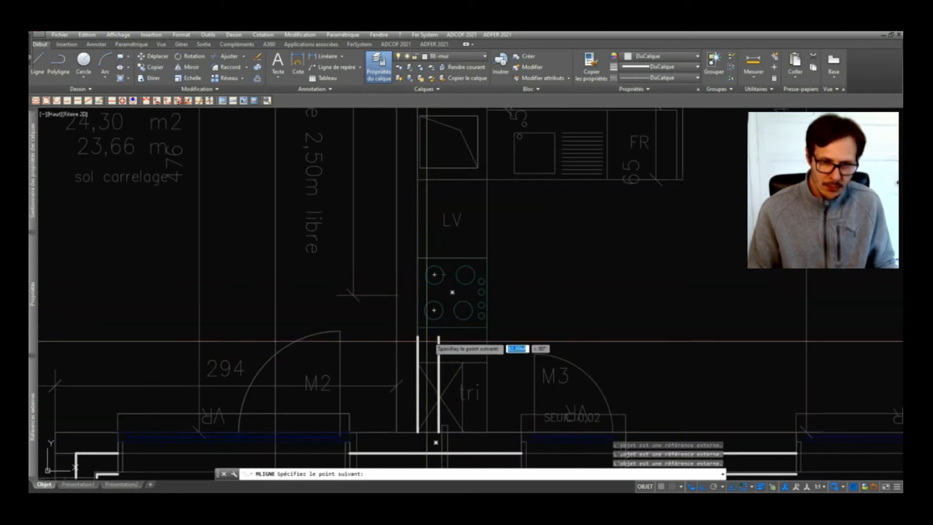
{"action": "scroll", "coordinate": [435, 347], "scroll_direction": "down", "scroll_amount": 5}
{"action": "scroll", "coordinate": [428, 330], "scroll_direction": "up", "scroll_amount": 4}
{"action": "scroll", "coordinate": [435, 282], "scroll_direction": "down", "scroll_amount": 3}
{"action": "scroll", "coordinate": [445, 226], "scroll_direction": "up", "scroll_amount": 5}
{"action": "left_click", "coordinate": [478, 275]}
{"action": "scroll", "coordinate": [478, 275], "scroll_direction": "down", "scroll_amount": 5}
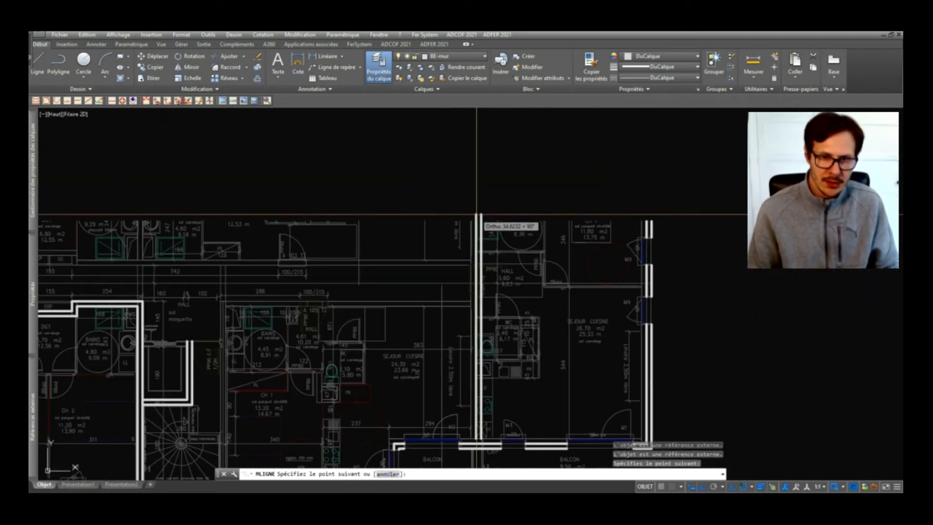
{"action": "key", "text": "Return"}
Step: Move the new party wall 18 toward the 24,30 m2 SEJOUR CUISINE
{"action": "type", "text": "d"}
{"action": "key", "text": "Return"}
{"action": "scroll", "coordinate": [477, 431], "scroll_direction": "up", "scroll_amount": 6}
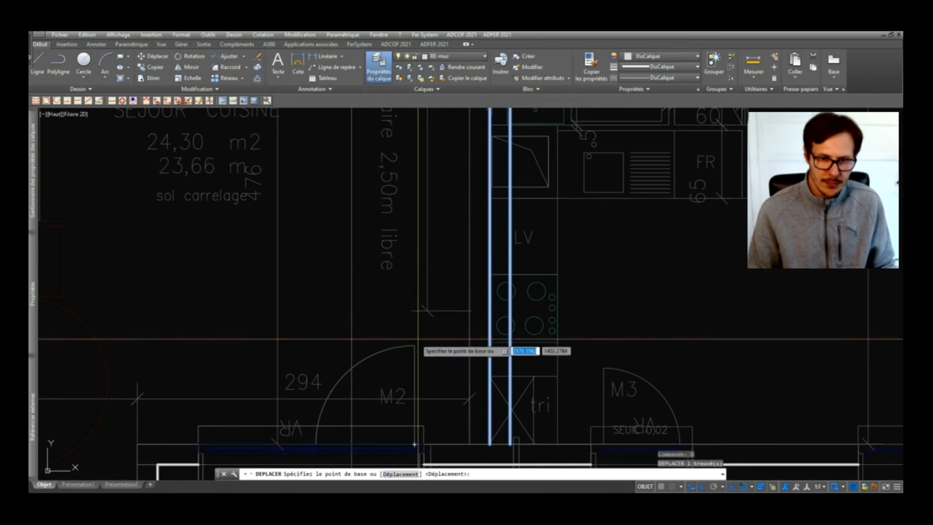
{"action": "left_click", "coordinate": [445, 329]}
{"action": "type", "text": "18"}
{"action": "key", "text": "Return"}
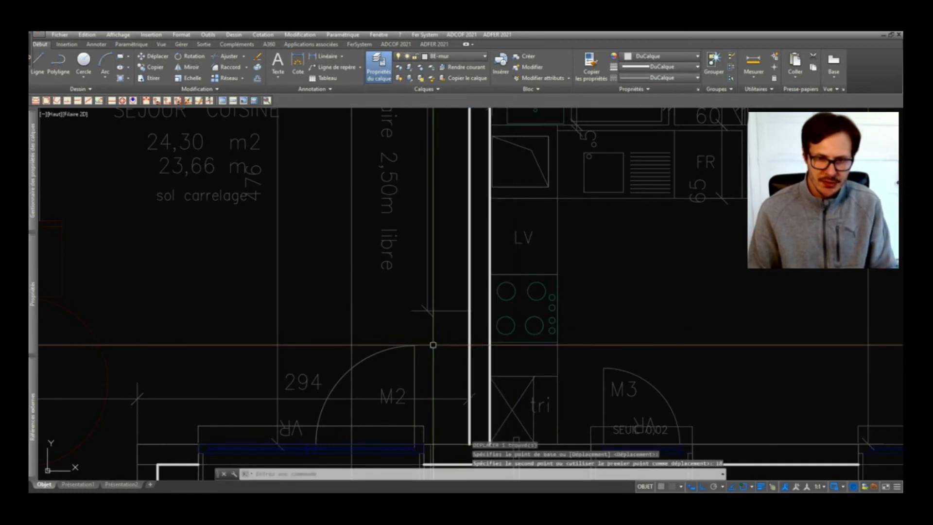
{"action": "scroll", "coordinate": [494, 343], "scroll_direction": "down", "scroll_amount": 6}
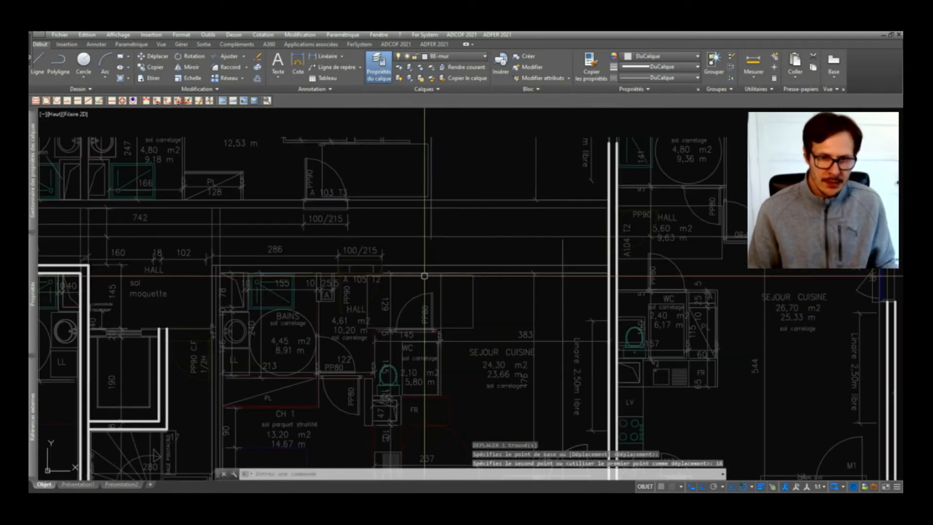
Step: Trace apartment A 105's wall as a multiline upward beside CH 1 and BAINS, turning along the corridor to the A 105 door opening
{"action": "type", "text": "ml"}
{"action": "key", "text": "Return"}
{"action": "scroll", "coordinate": [336, 245], "scroll_direction": "up", "scroll_amount": 8}
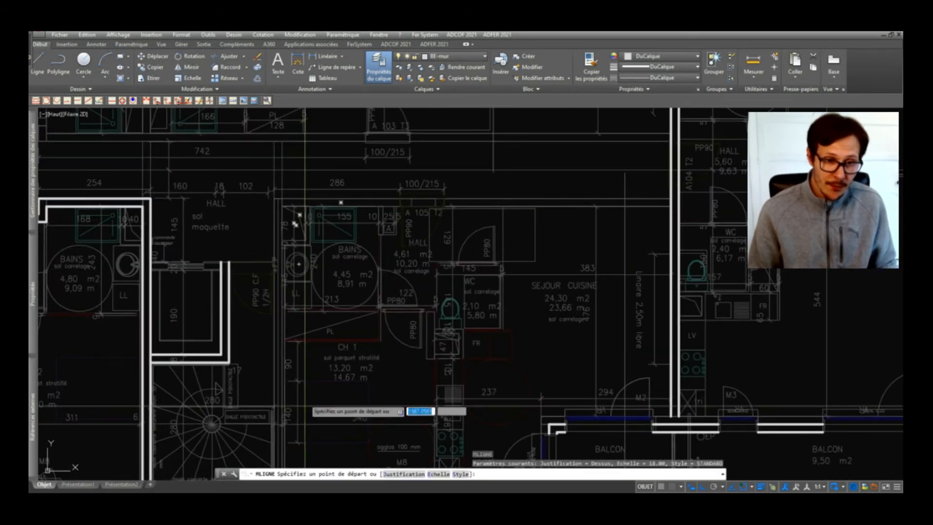
{"action": "left_click", "coordinate": [277, 344]}
{"action": "scroll", "coordinate": [305, 409], "scroll_direction": "down", "scroll_amount": 6}
{"action": "scroll", "coordinate": [316, 189], "scroll_direction": "up", "scroll_amount": 10}
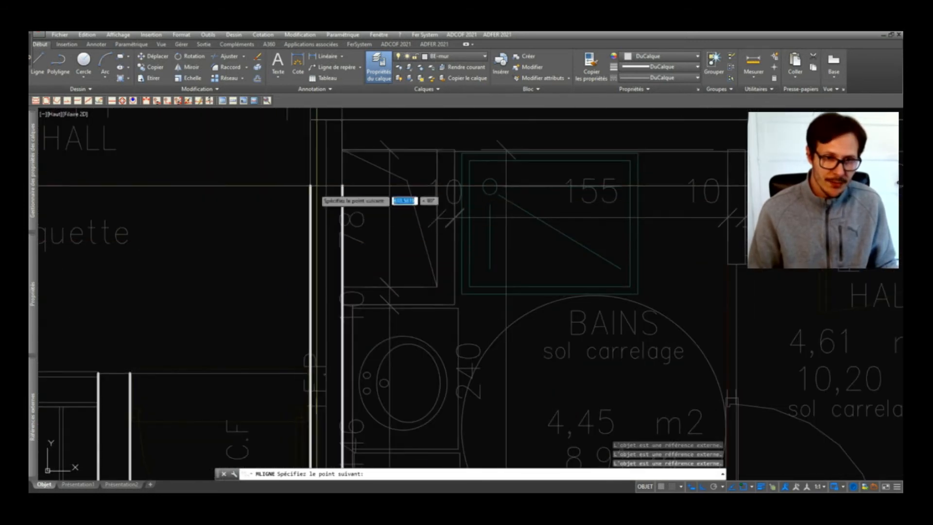
{"action": "scroll", "coordinate": [269, 279], "scroll_direction": "down", "scroll_amount": 3}
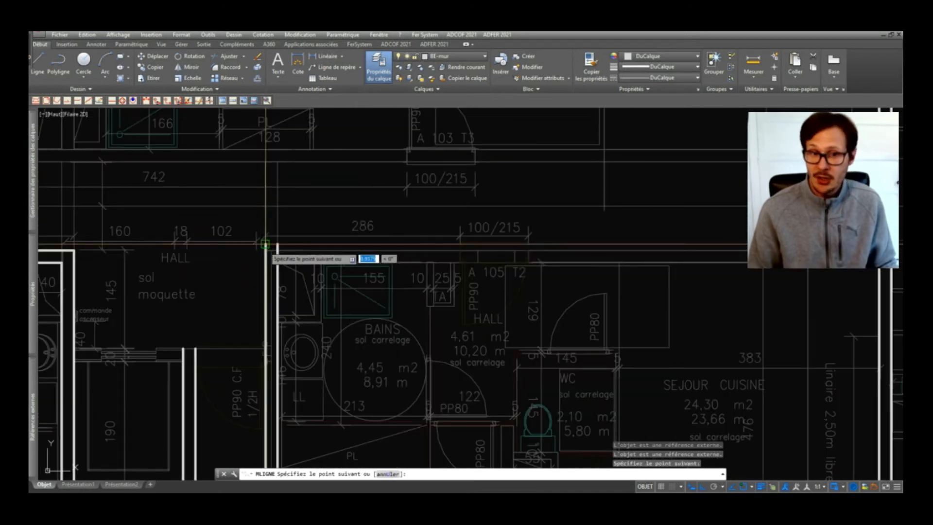
{"action": "scroll", "coordinate": [486, 252], "scroll_direction": "up", "scroll_amount": 6}
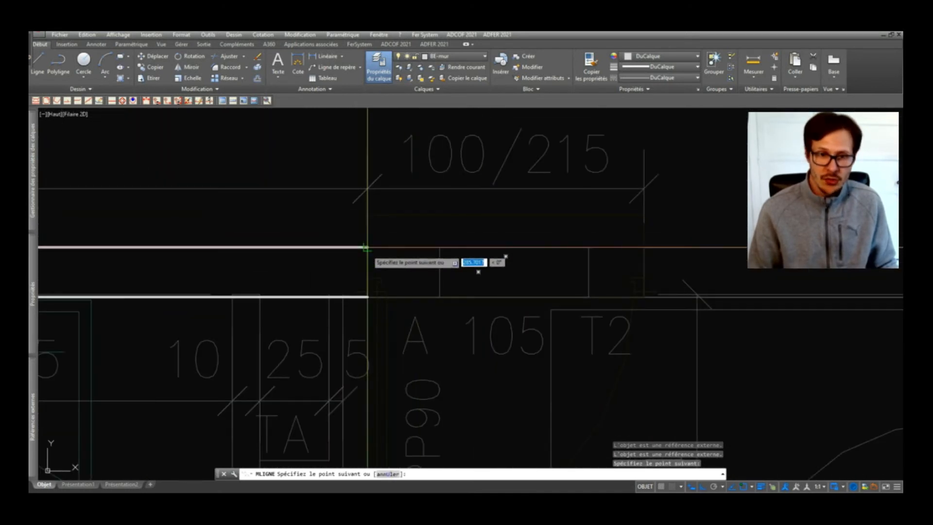
{"action": "left_click", "coordinate": [367, 248]}
{"action": "scroll", "coordinate": [364, 250], "scroll_direction": "down", "scroll_amount": 3}
{"action": "key", "text": "Return"}
{"action": "scroll", "coordinate": [490, 280], "scroll_direction": "down", "scroll_amount": 2}
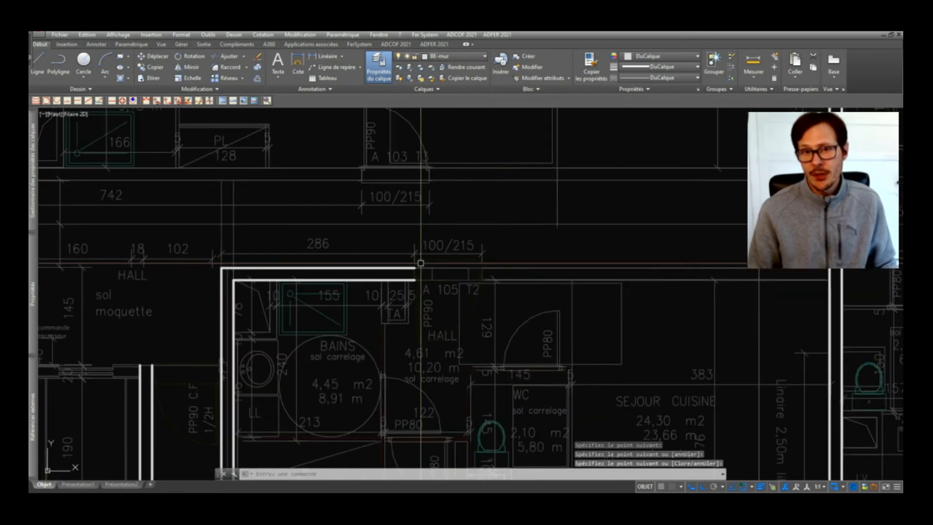
{"action": "left_click", "coordinate": [415, 268]}
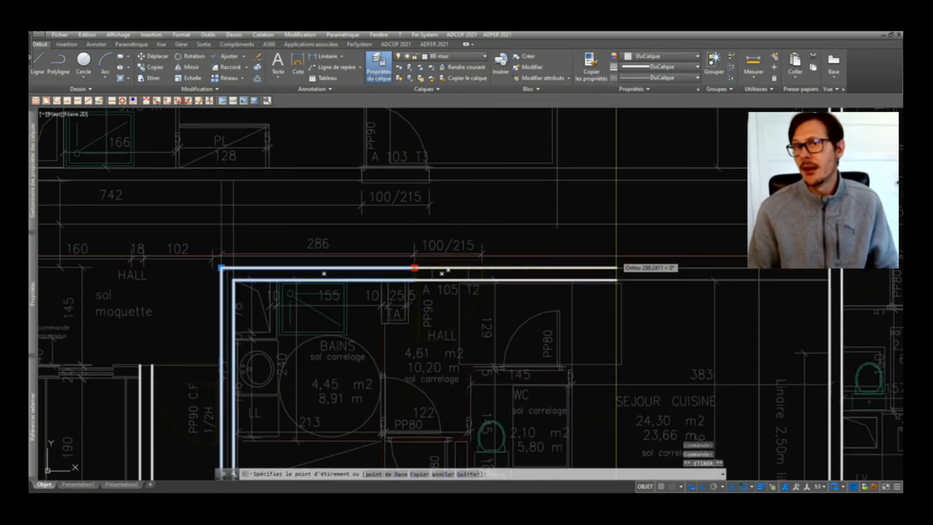
{"action": "scroll", "coordinate": [485, 260], "scroll_direction": "up", "scroll_amount": 4}
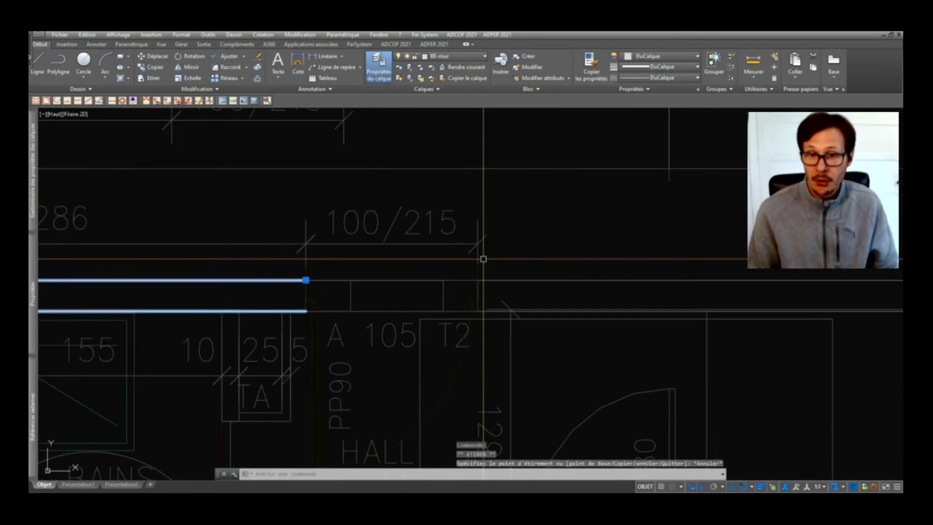
{"action": "key", "text": "Escape"}
Step: Trace the corridor wall from the far jamb of the A 105 door opening to the party wall as a multiline
{"action": "type", "text": "ml"}
{"action": "key", "text": "Return"}
{"action": "scroll", "coordinate": [484, 280], "scroll_direction": "up", "scroll_amount": 3}
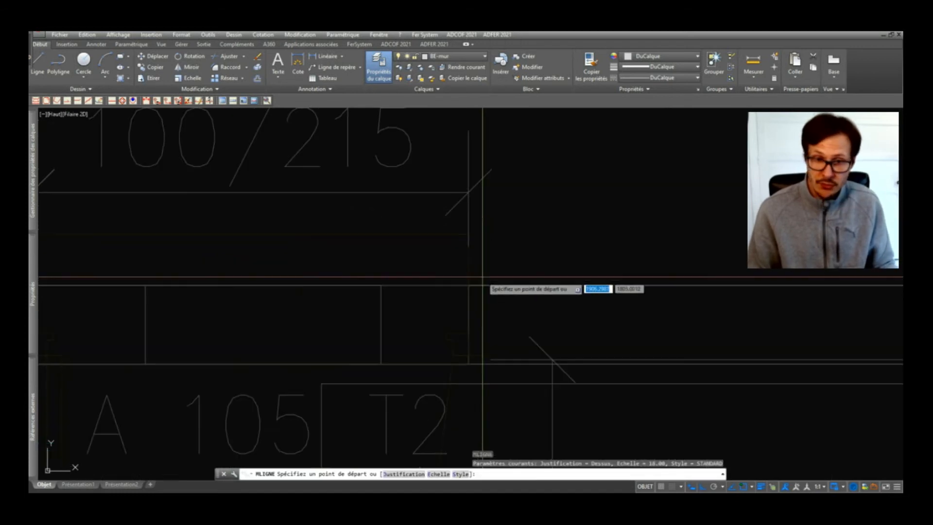
{"action": "left_click", "coordinate": [481, 281]}
{"action": "scroll", "coordinate": [631, 316], "scroll_direction": "down", "scroll_amount": 3}
{"action": "scroll", "coordinate": [740, 292], "scroll_direction": "up", "scroll_amount": 3}
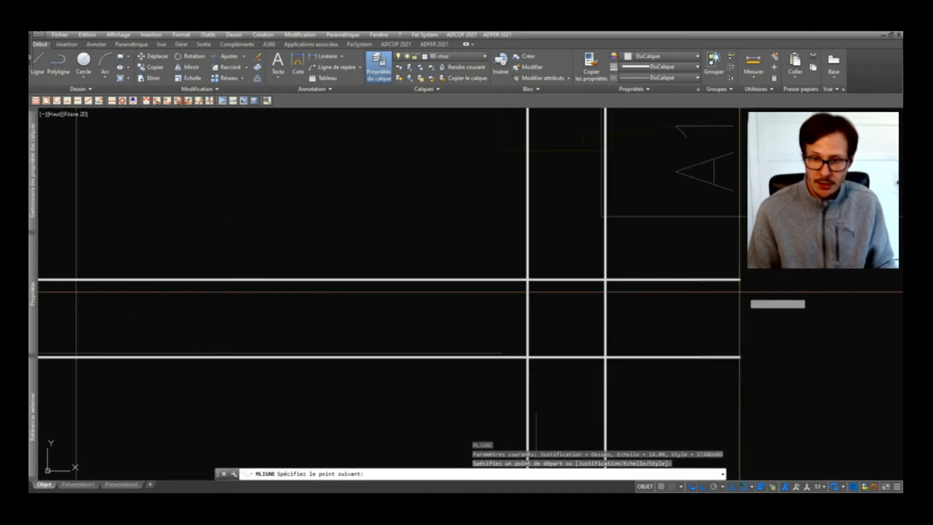
{"action": "left_click", "coordinate": [526, 281]}
{"action": "scroll", "coordinate": [526, 281], "scroll_direction": "down", "scroll_amount": 4}
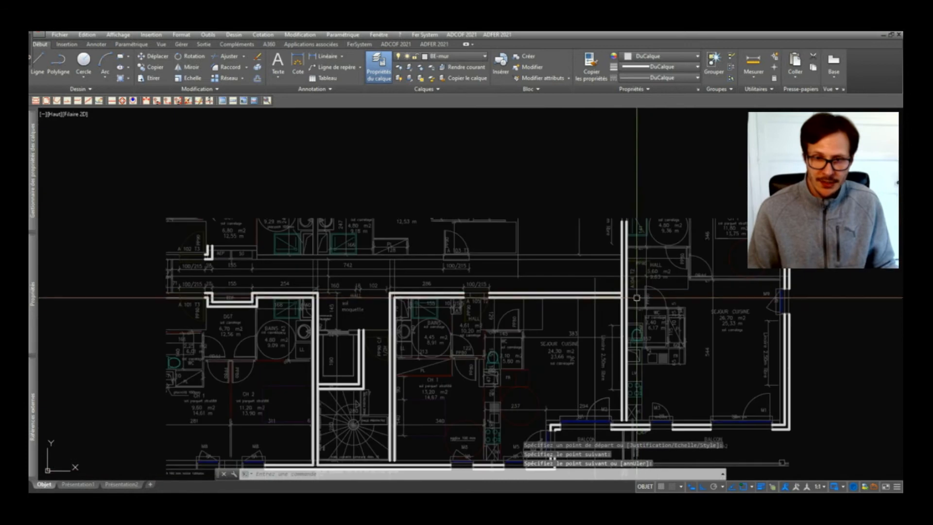
Step: Start a multiline from the wall corner beside the A 102 door, following the back and far side of the AEP and SG ducts
{"action": "scroll", "coordinate": [234, 251], "scroll_direction": "up", "scroll_amount": 2}
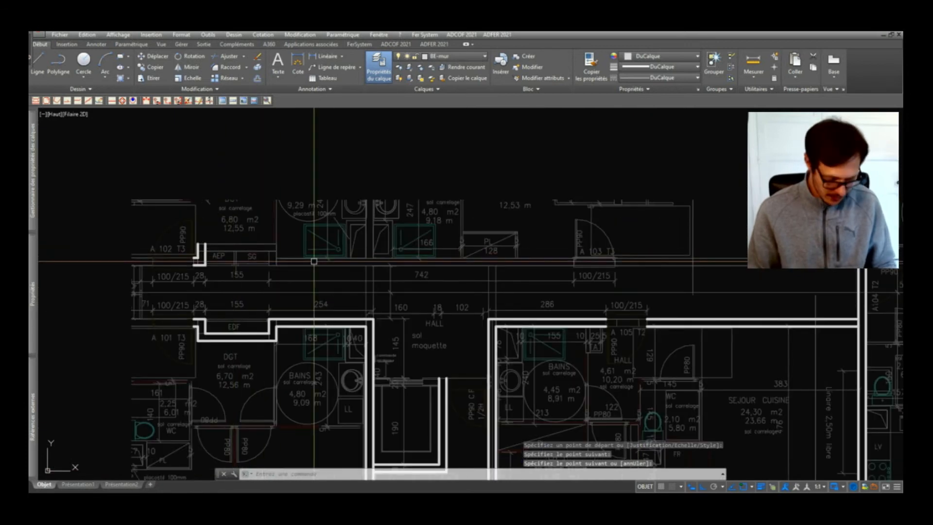
{"action": "key", "text": "Return"}
{"action": "scroll", "coordinate": [262, 257], "scroll_direction": "up", "scroll_amount": 5}
{"action": "scroll", "coordinate": [225, 263], "scroll_direction": "down", "scroll_amount": 3}
{"action": "scroll", "coordinate": [209, 256], "scroll_direction": "up", "scroll_amount": 4}
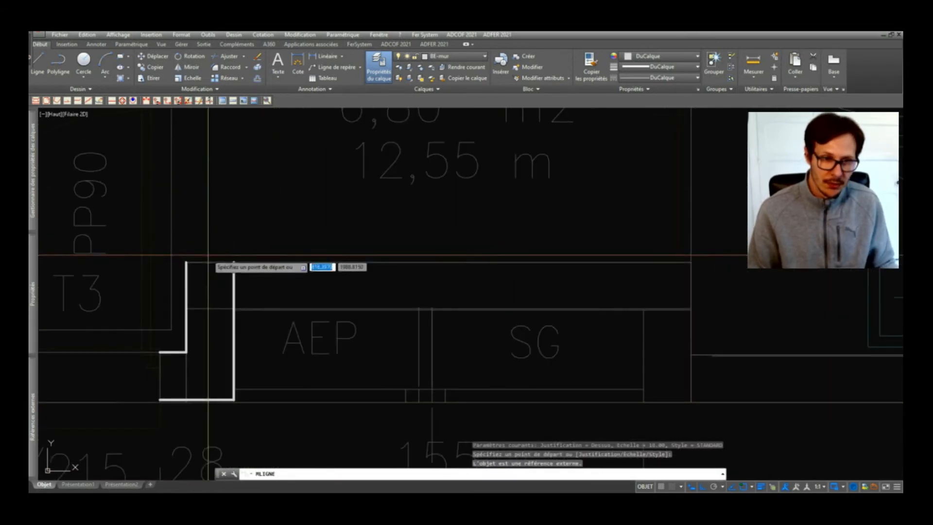
{"action": "scroll", "coordinate": [233, 263], "scroll_direction": "down", "scroll_amount": 3}
{"action": "scroll", "coordinate": [360, 265], "scroll_direction": "up", "scroll_amount": 3}
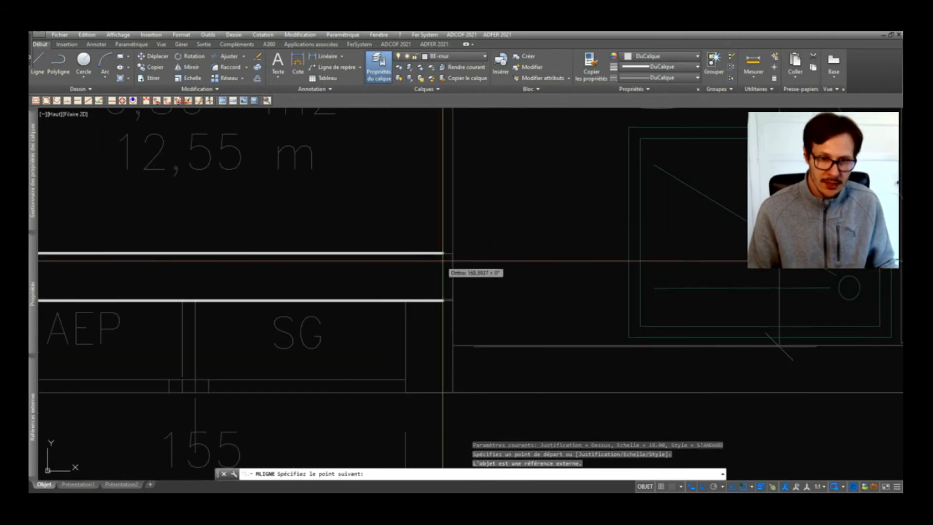
{"action": "left_click", "coordinate": [455, 258]}
{"action": "left_click", "coordinate": [428, 344]}
{"action": "scroll", "coordinate": [428, 344], "scroll_direction": "down", "scroll_amount": 5}
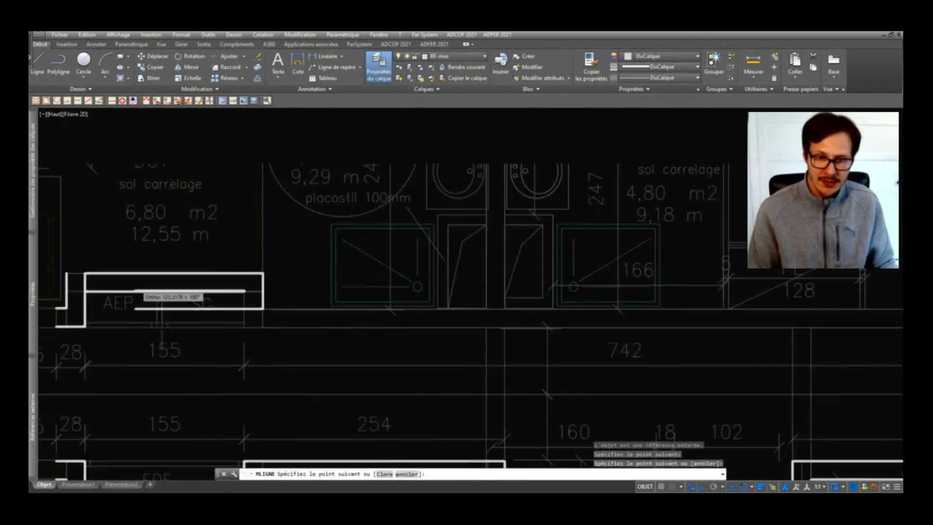
Step: Continue the multiline from the duct corner along the corridor, past the A 103 door, and end it at the party wall
{"action": "middle_click_drag", "start_coordinate": [585, 318], "coordinate": [242, 306]}
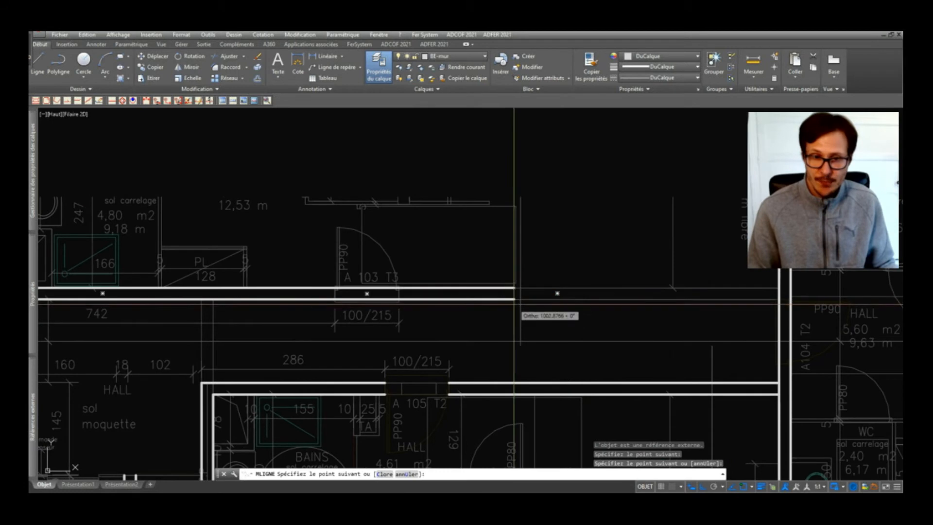
{"action": "scroll", "coordinate": [790, 295], "scroll_direction": "up", "scroll_amount": 8}
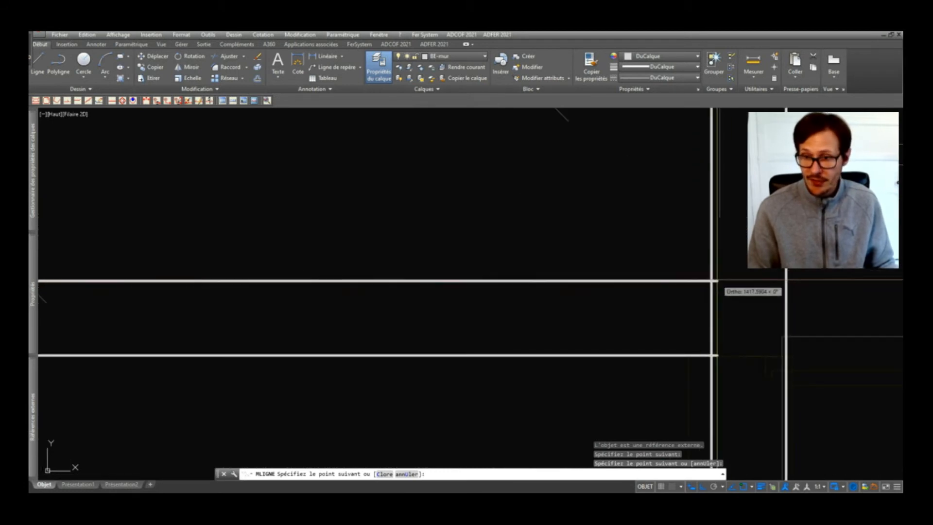
{"action": "left_click", "coordinate": [709, 282]}
{"action": "key", "text": "Return"}
{"action": "scroll", "coordinate": [792, 265], "scroll_direction": "down", "scroll_amount": 8}
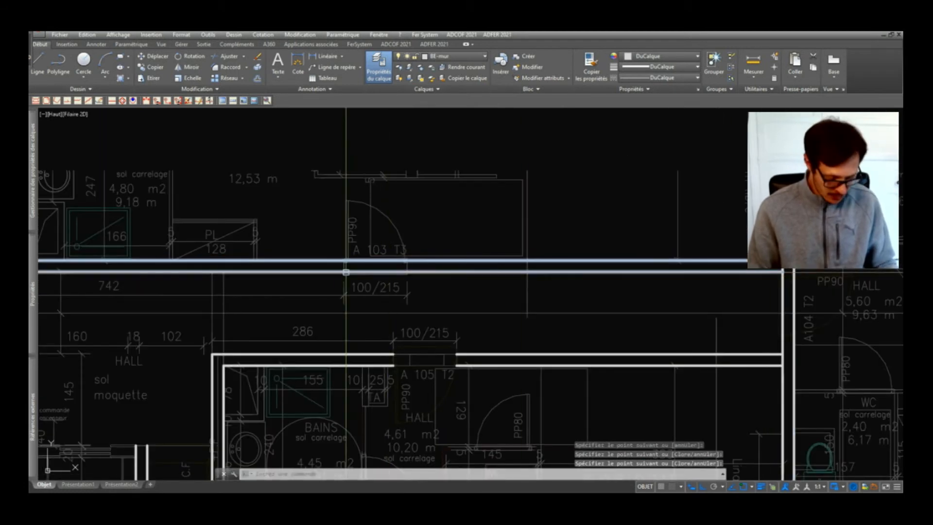
Step: Draw a vertical line across the corridor wall at the hinge-side jamb of the A 103 door
{"action": "type", "text": "l"}
{"action": "key", "text": "Return"}
{"action": "scroll", "coordinate": [330, 268], "scroll_direction": "up", "scroll_amount": 2}
{"action": "scroll", "coordinate": [354, 254], "scroll_direction": "up", "scroll_amount": 6}
{"action": "left_click", "coordinate": [343, 258]}
{"action": "scroll", "coordinate": [342, 258], "scroll_direction": "down", "scroll_amount": 2}
{"action": "left_click", "coordinate": [329, 338]}
{"action": "key", "text": "Return"}
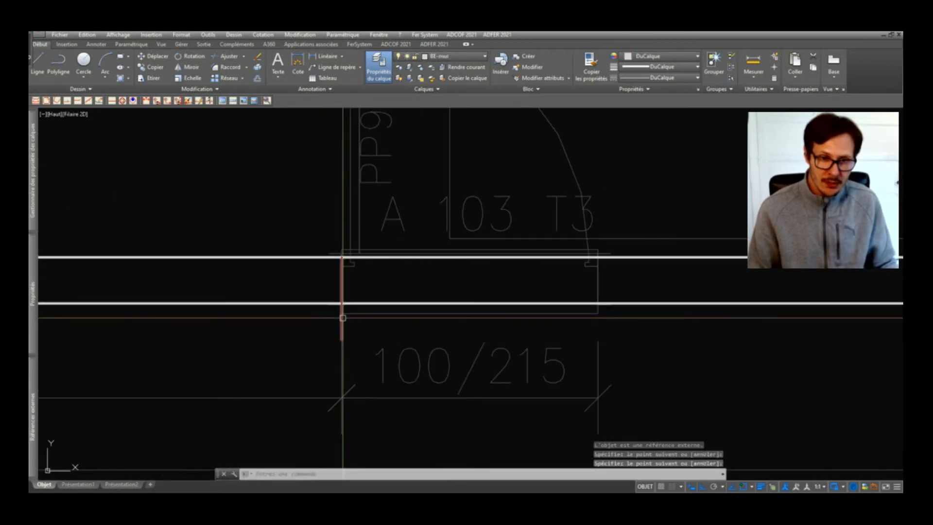
Step: Copy the jamb line 100 across to the other side of the A 103 door opening
{"action": "left_click", "coordinate": [342, 319]}
{"action": "scroll", "coordinate": [327, 299], "scroll_direction": "down", "scroll_amount": 4}
{"action": "type", "text": "co"}
{"action": "key", "text": "Return"}
{"action": "left_click", "coordinate": [455, 230]}
{"action": "type", "text": "100"}
{"action": "key", "text": "Return"}
{"action": "key", "text": "Return"}
Step: Match the properties of both A 103 jamb lines to the corridor wall multiline
{"action": "type", "text": "ma"}
{"action": "key", "text": "Return"}
{"action": "left_click", "coordinate": [433, 299]}
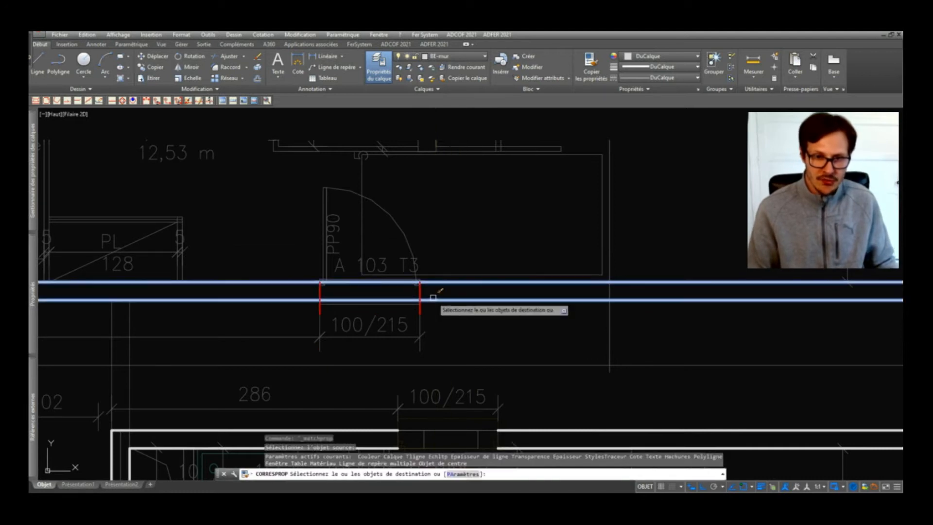
{"action": "left_click", "coordinate": [304, 246]}
{"action": "left_click", "coordinate": [480, 333]}
{"action": "key", "text": "Return"}
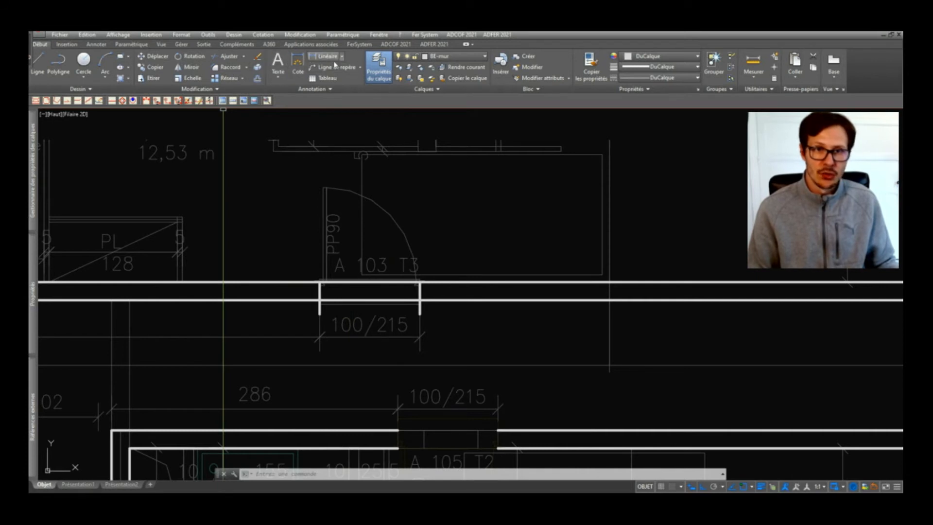
{"action": "middle_click_drag", "start_coordinate": [418, 237], "coordinate": [520, 242]}
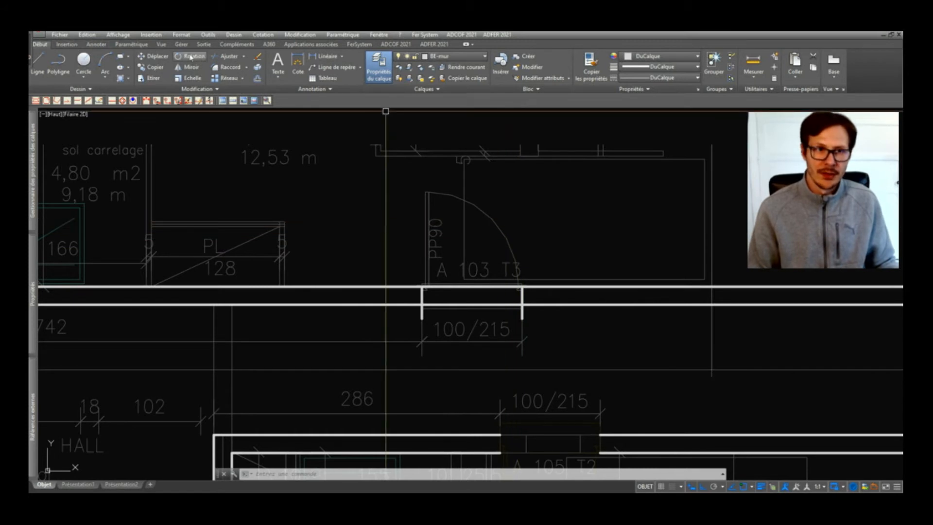
{"action": "middle_click_drag", "start_coordinate": [478, 186], "coordinate": [433, 193]}
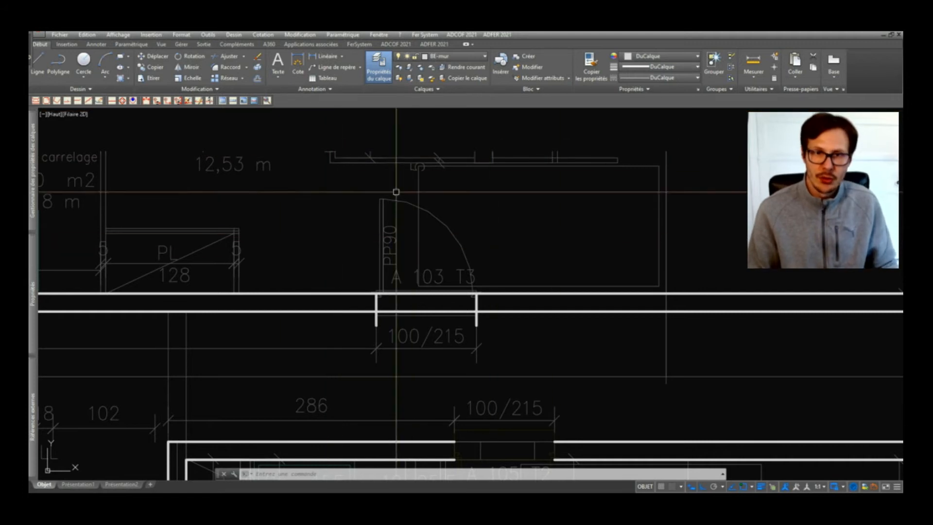
{"action": "middle_click_drag", "start_coordinate": [360, 199], "coordinate": [422, 195]}
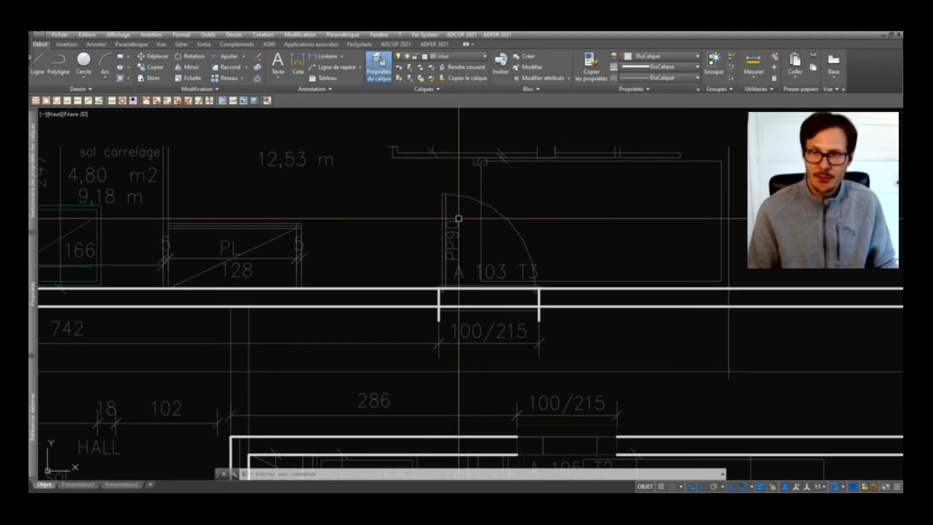
Step: Trim the corridor wall between the two jamb lines to open the A 103 doorway
{"action": "scroll", "coordinate": [468, 234], "scroll_direction": "down", "scroll_amount": 3}
{"action": "scroll", "coordinate": [502, 246], "scroll_direction": "up", "scroll_amount": 5}
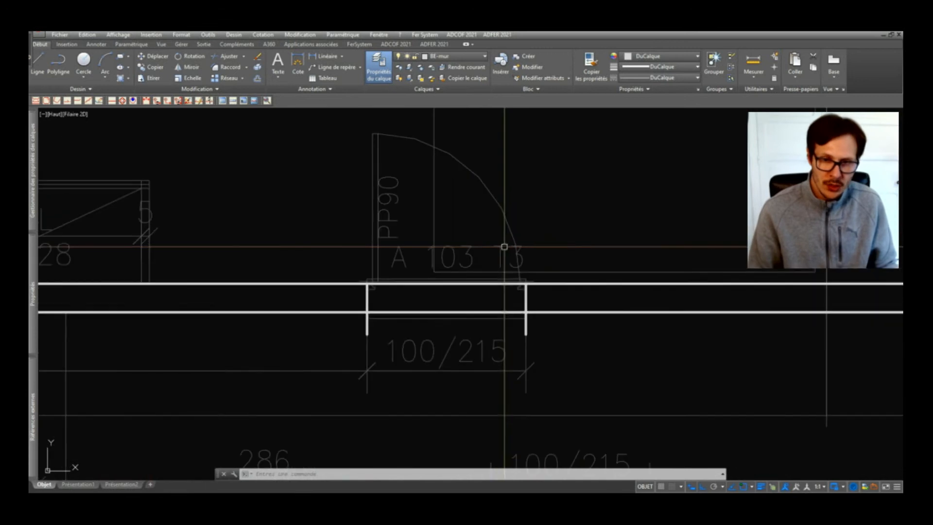
{"action": "type", "text": "J"}
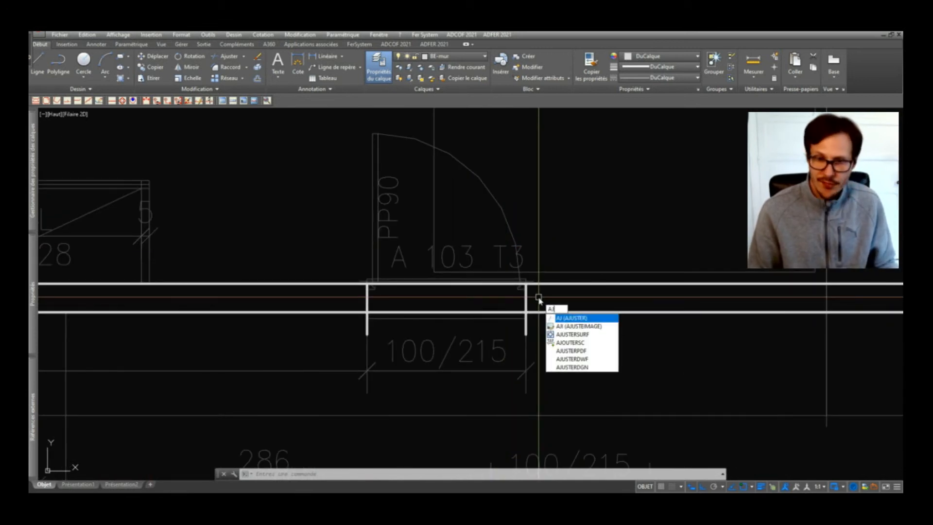
{"action": "key", "text": "Return"}
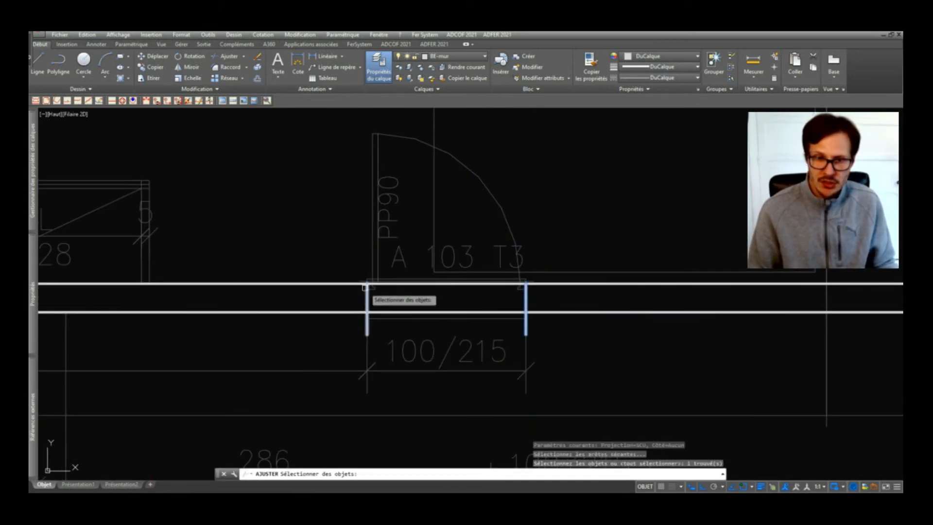
{"action": "key", "text": "Return"}
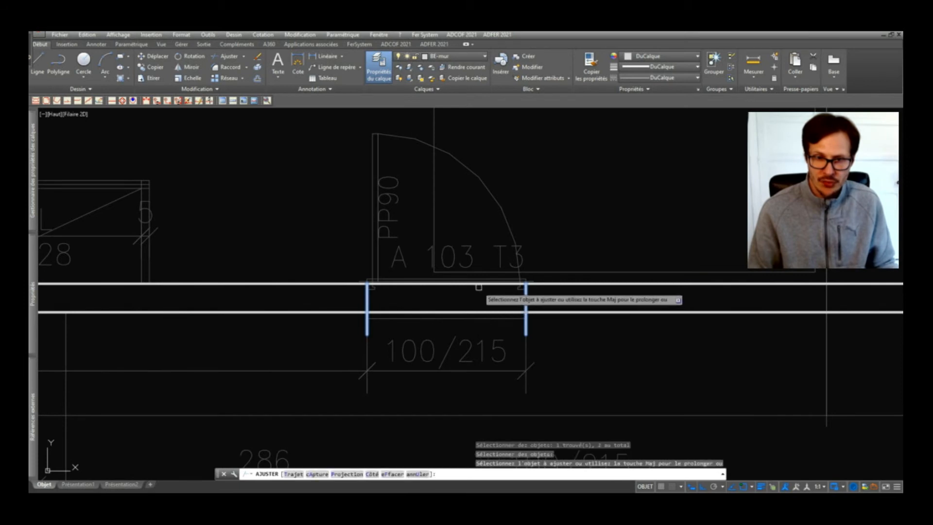
{"action": "left_click", "coordinate": [479, 286]}
{"action": "left_click", "coordinate": [412, 311]}
{"action": "key", "text": "Return"}
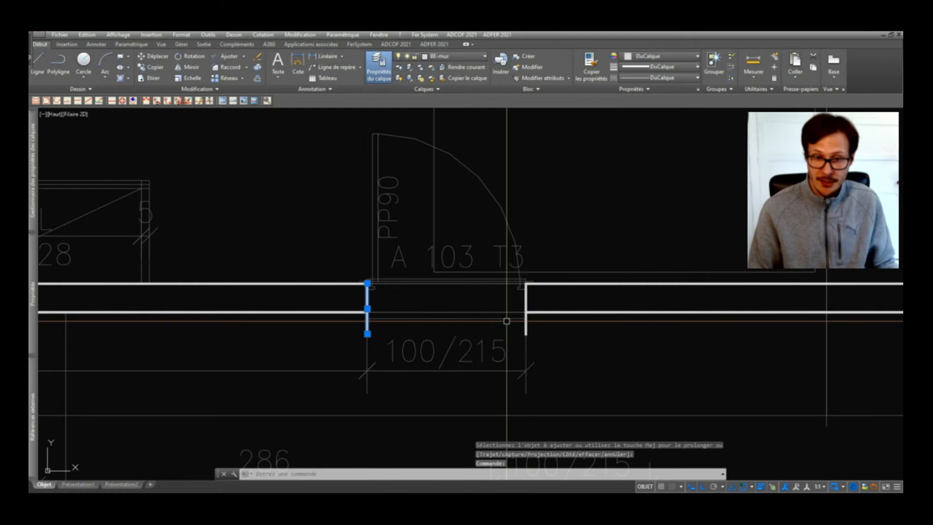
{"action": "key", "text": "Escape"}
{"action": "left_click", "coordinate": [526, 318]}
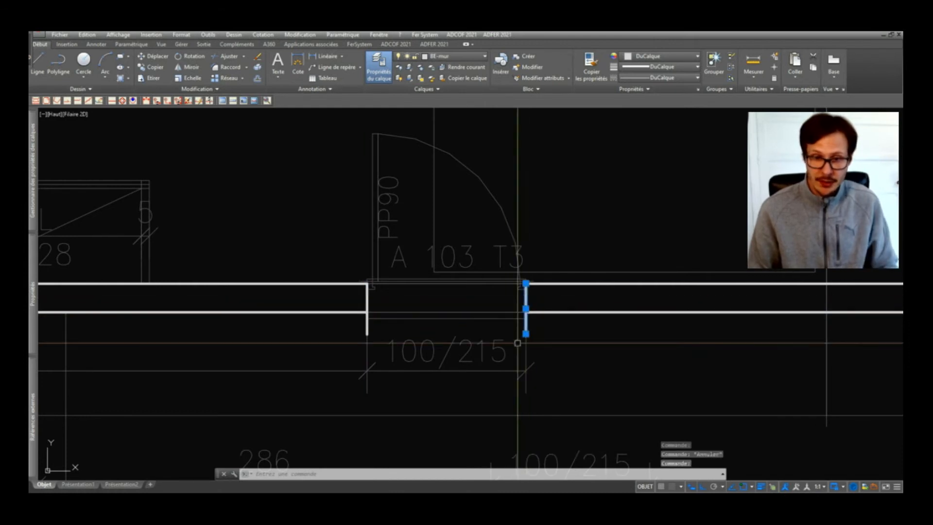
{"action": "key", "text": "Delete"}
{"action": "key", "text": "ctrl+z"}
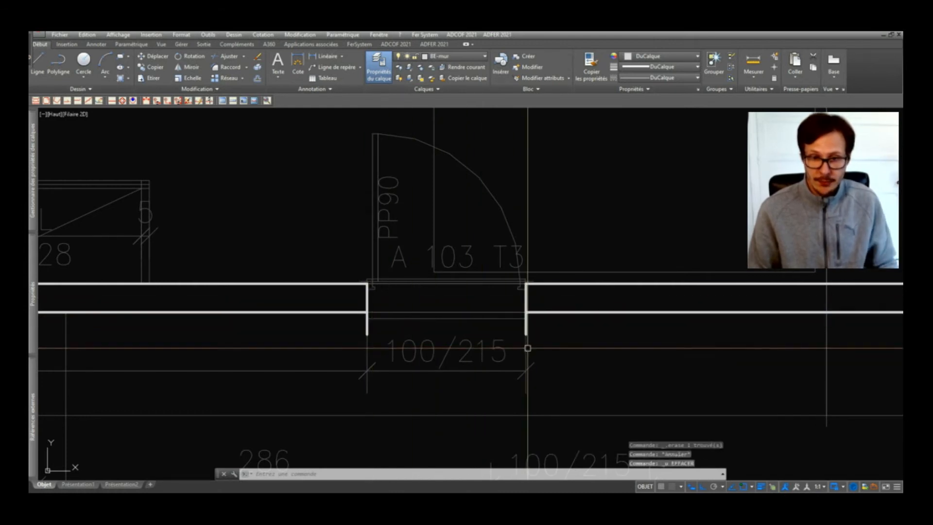
Step: Trim the overhanging ends of both A 103 jamb lines back to the lower face of the corridor wall
{"action": "type", "text": "j"}
{"action": "key", "text": "Return"}
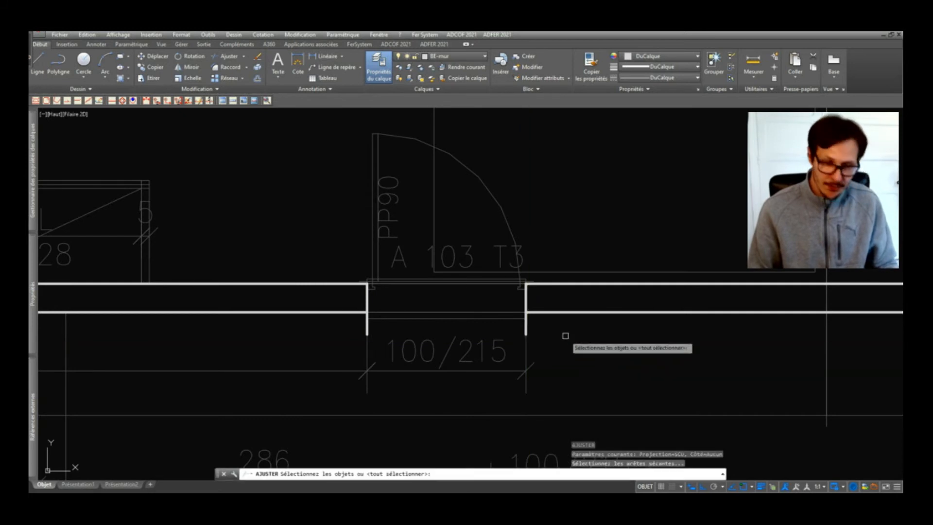
{"action": "left_click", "coordinate": [544, 312]}
{"action": "key", "text": "Return"}
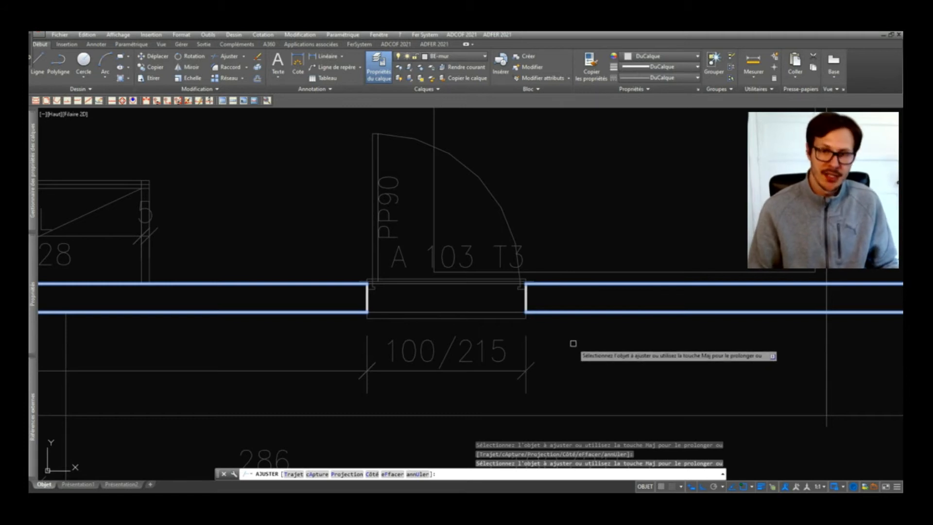
{"action": "key", "text": "Return"}
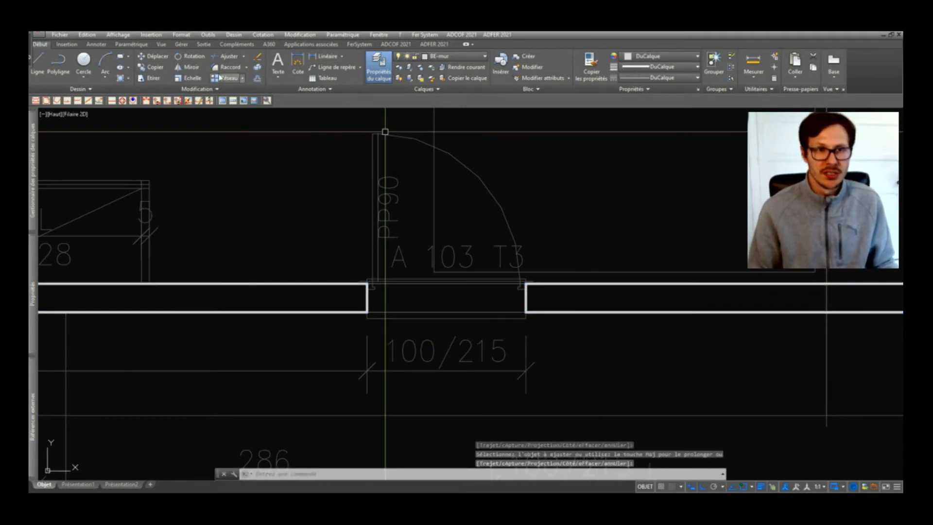
{"action": "left_click", "coordinate": [244, 57]}
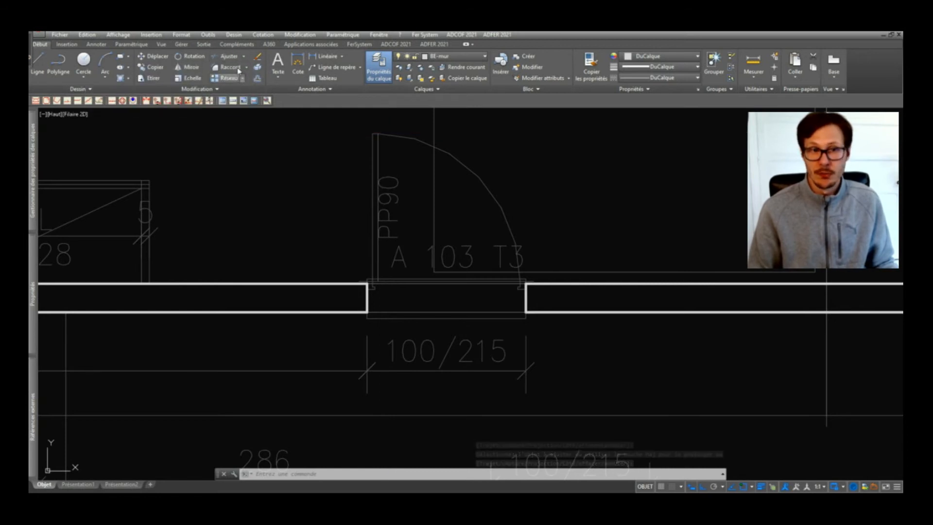
{"action": "left_click", "coordinate": [610, 218]}
{"action": "left_click", "coordinate": [611, 217]}
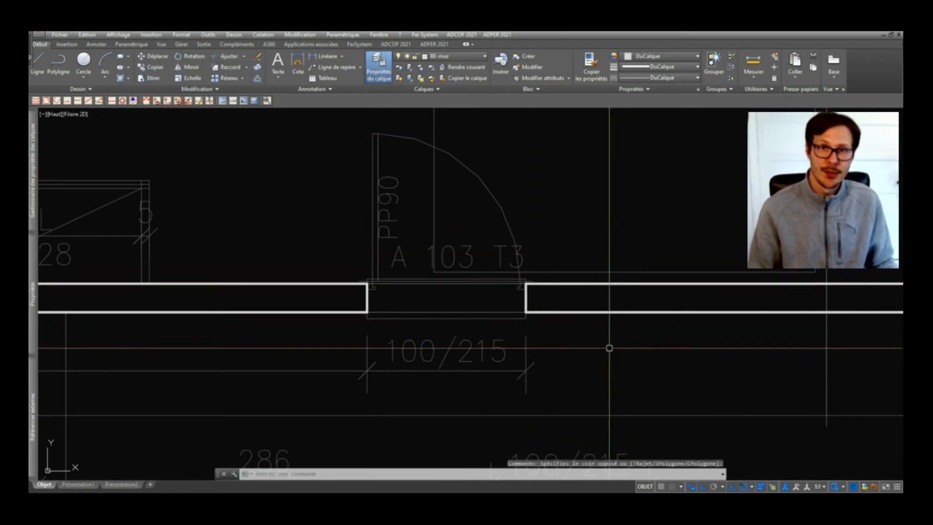
{"action": "middle_click_drag", "start_coordinate": [610, 348], "coordinate": [606, 306]}
{"action": "scroll", "coordinate": [607, 307], "scroll_direction": "down", "scroll_amount": 4}
{"action": "middle_click_drag", "start_coordinate": [543, 286], "coordinate": [528, 226]}
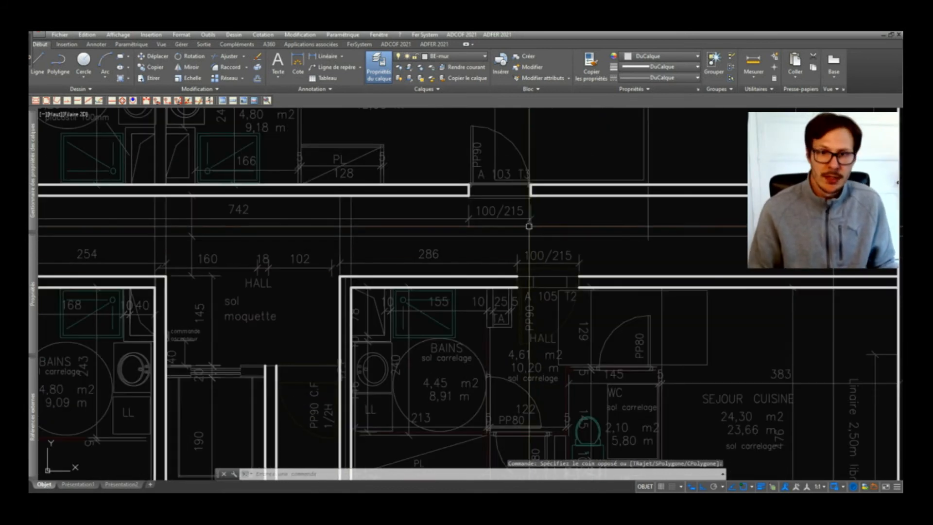
{"action": "scroll", "coordinate": [529, 226], "scroll_direction": "down", "scroll_amount": 1}
{"action": "scroll", "coordinate": [536, 267], "scroll_direction": "up", "scroll_amount": 2}
{"action": "scroll", "coordinate": [486, 272], "scroll_direction": "down", "scroll_amount": 1}
{"action": "scroll", "coordinate": [358, 267], "scroll_direction": "down", "scroll_amount": 1}
{"action": "scroll", "coordinate": [358, 267], "scroll_direction": "down", "scroll_amount": 2}
{"action": "middle_click_drag", "start_coordinate": [416, 275], "coordinate": [458, 274]}
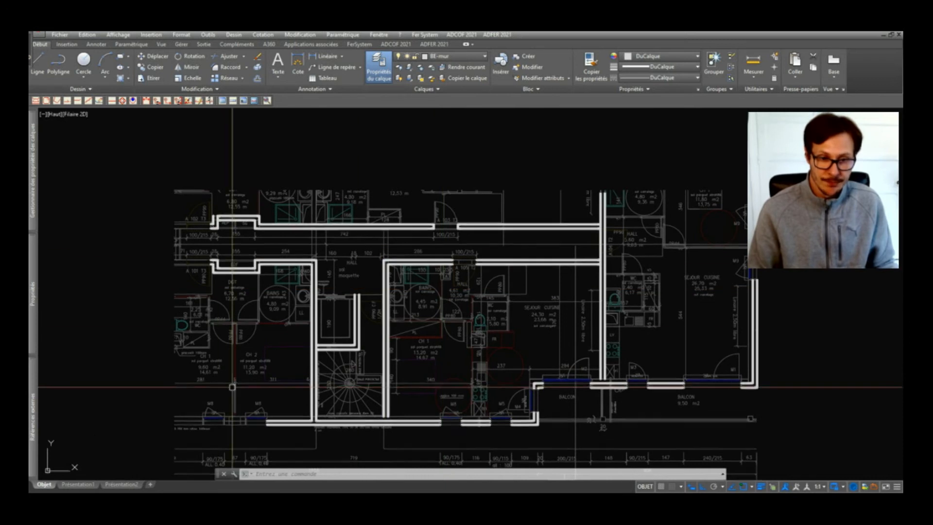
Step: Draw a rectangle over the facade wall pier between the two M8 windows of CH 1 and CH 2
{"action": "scroll", "coordinate": [232, 387], "scroll_direction": "up", "scroll_amount": 10}
{"action": "type", "text": "rec"}
{"action": "key", "text": "Return"}
{"action": "scroll", "coordinate": [274, 331], "scroll_direction": "up", "scroll_amount": 4}
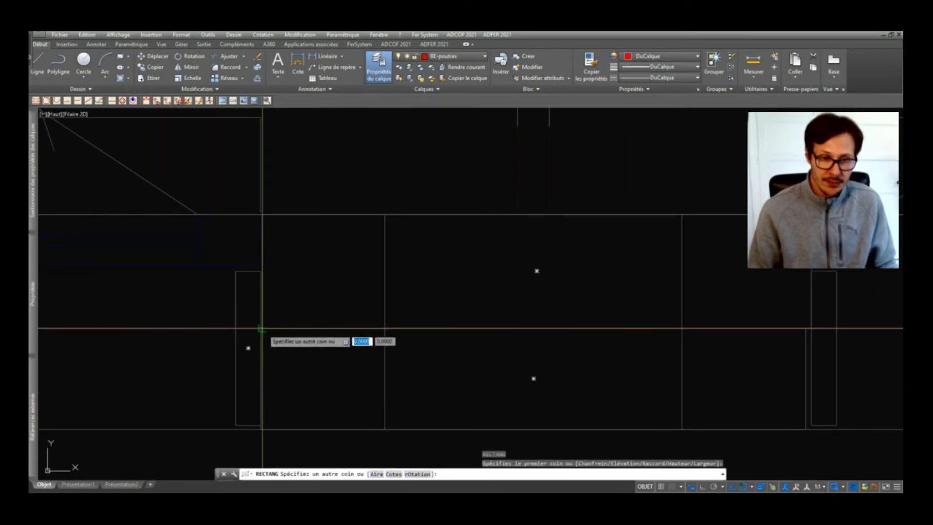
{"action": "scroll", "coordinate": [261, 329], "scroll_direction": "down", "scroll_amount": 2}
{"action": "scroll", "coordinate": [589, 394], "scroll_direction": "up", "scroll_amount": 3}
{"action": "left_click", "coordinate": [610, 384]}
{"action": "scroll", "coordinate": [607, 353], "scroll_direction": "down", "scroll_amount": 10}
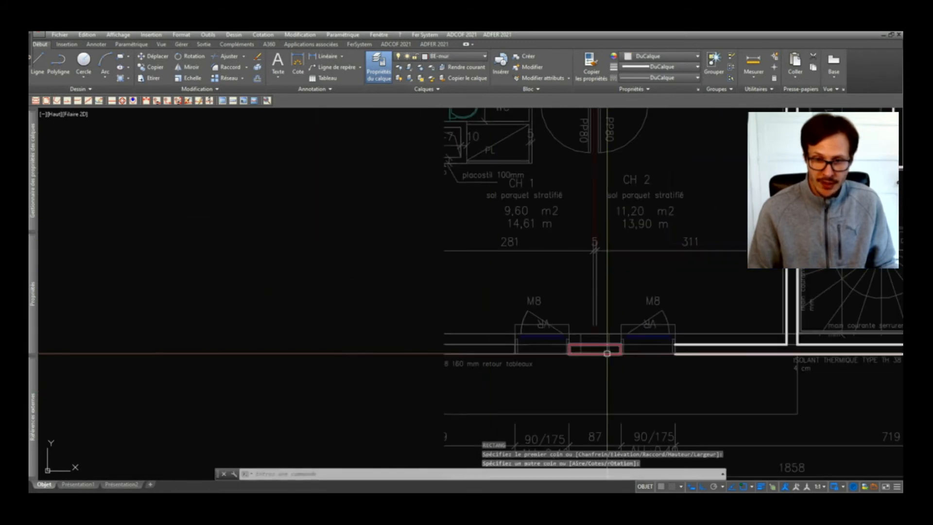
Step: Trace the facade wall stub beside the CH 1 M8 window with a polyline, leaving its outer end open
{"action": "scroll", "coordinate": [496, 350], "scroll_direction": "up", "scroll_amount": 6}
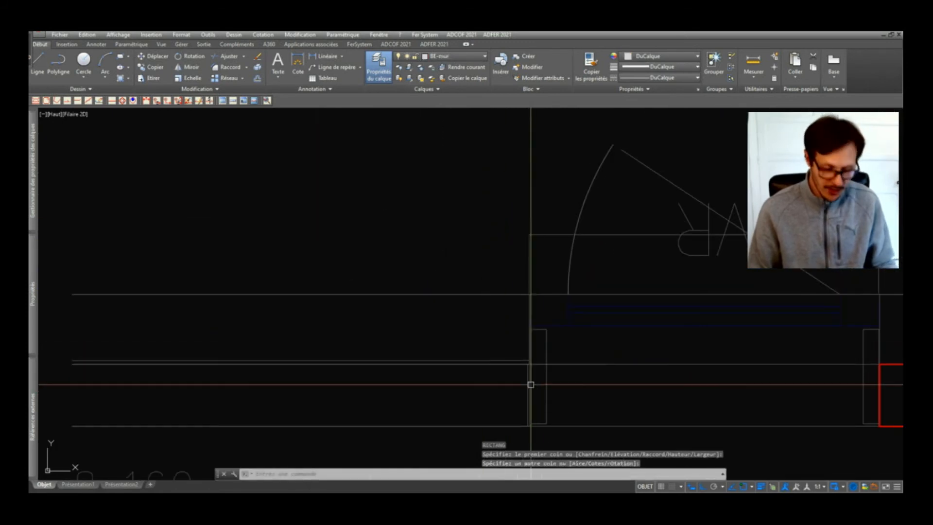
{"action": "type", "text": "po"}
{"action": "key", "text": "Return"}
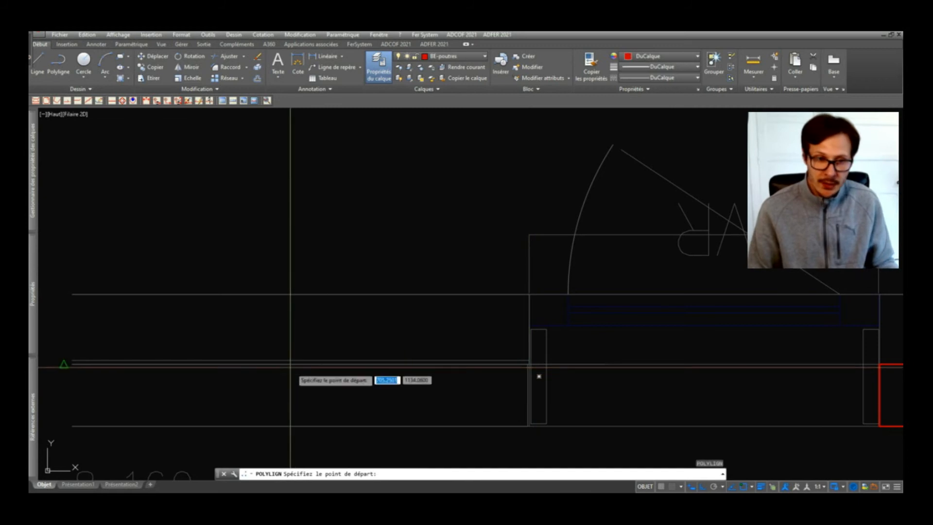
{"action": "left_click", "coordinate": [64, 364]}
{"action": "left_click", "coordinate": [514, 363]}
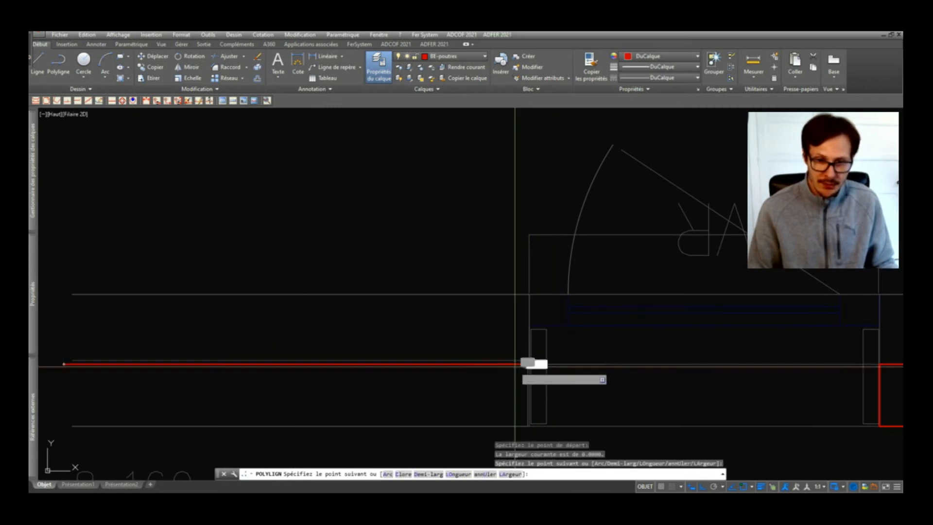
{"action": "left_click", "coordinate": [527, 425]}
{"action": "scroll", "coordinate": [535, 389], "scroll_direction": "down", "scroll_amount": 2}
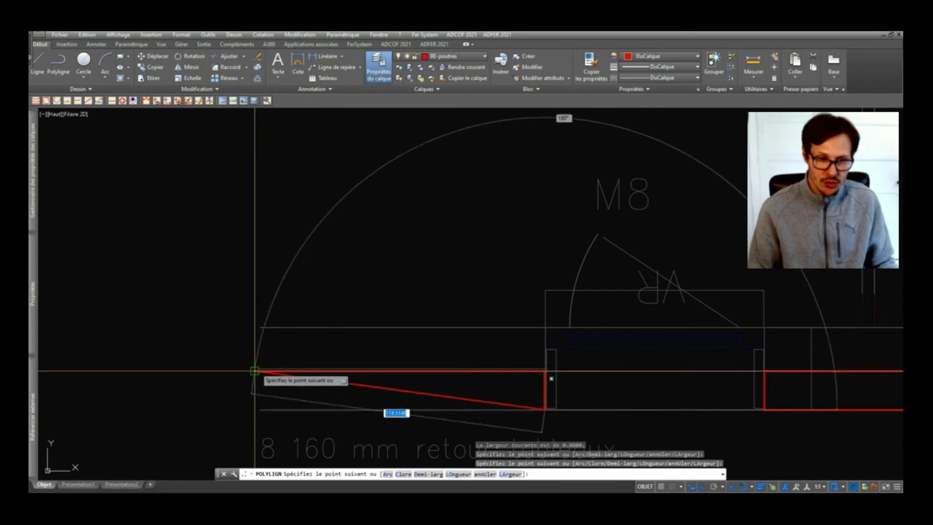
{"action": "left_click", "coordinate": [253, 391]}
{"action": "key", "text": "Return"}
Step: Match the properties of the new pier rectangle and wall stub polyline to the existing facade wall multiline
{"action": "scroll", "coordinate": [280, 376], "scroll_direction": "down", "scroll_amount": 3}
{"action": "type", "text": "ma"}
{"action": "key", "text": "Return"}
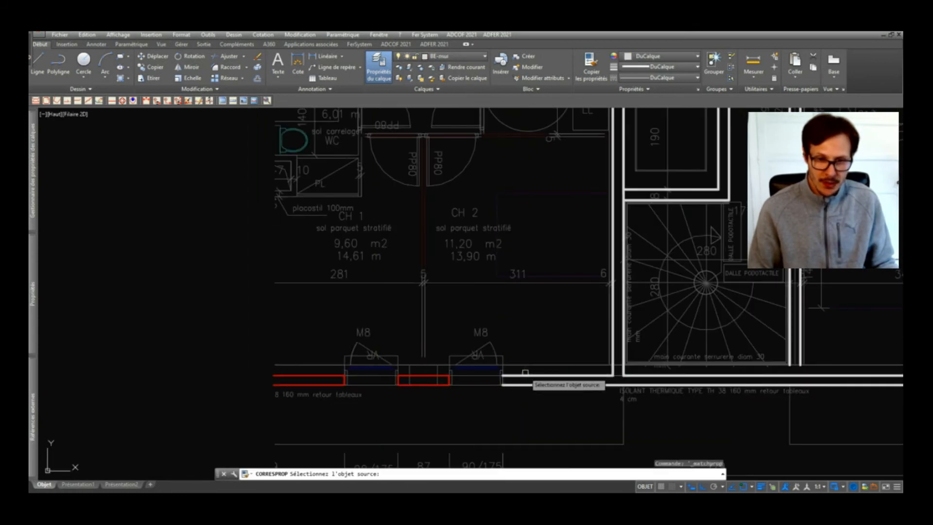
{"action": "left_click", "coordinate": [519, 375]}
{"action": "left_click", "coordinate": [248, 372]}
{"action": "left_click", "coordinate": [523, 404]}
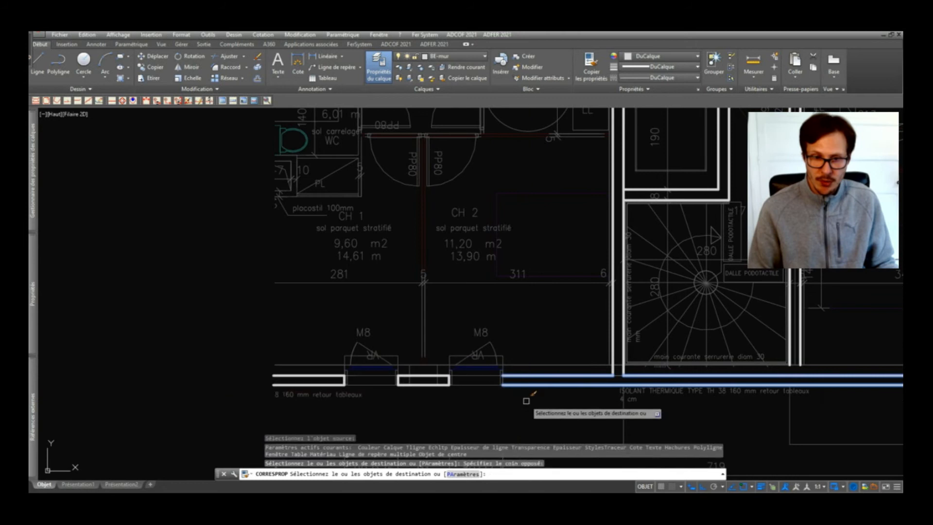
{"action": "key", "text": "Return"}
{"action": "left_click", "coordinate": [214, 329]}
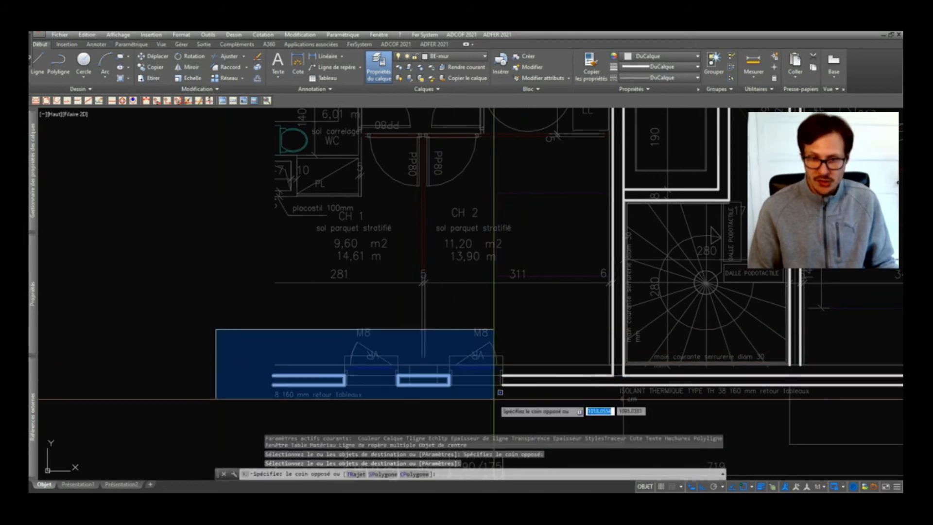
{"action": "left_click", "coordinate": [487, 399]}
{"action": "scroll", "coordinate": [487, 399], "scroll_direction": "down", "scroll_amount": 5}
{"action": "key", "text": "Escape"}
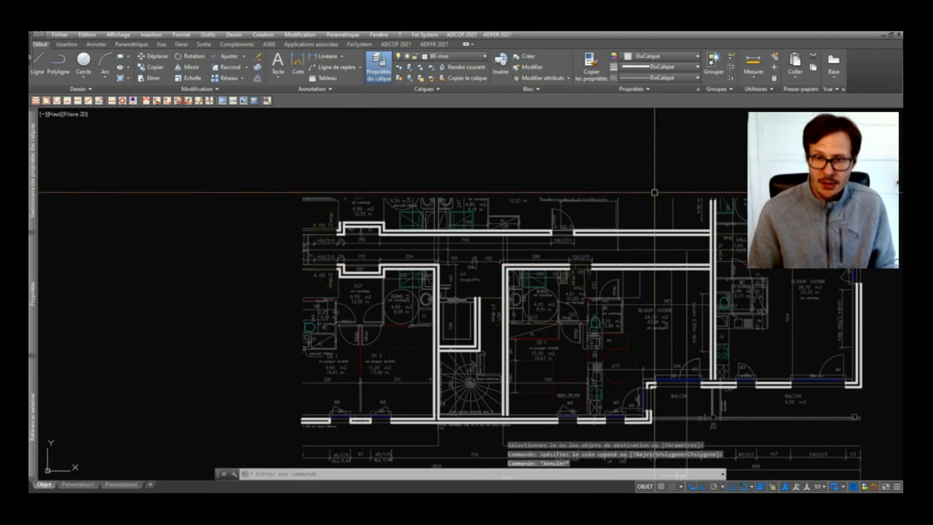
Step: Draw a rectangle over the short vertical wall pier between the CH 1 PP80 door and the WC duct
{"action": "middle_click_drag", "start_coordinate": [636, 351], "coordinate": [588, 346]}
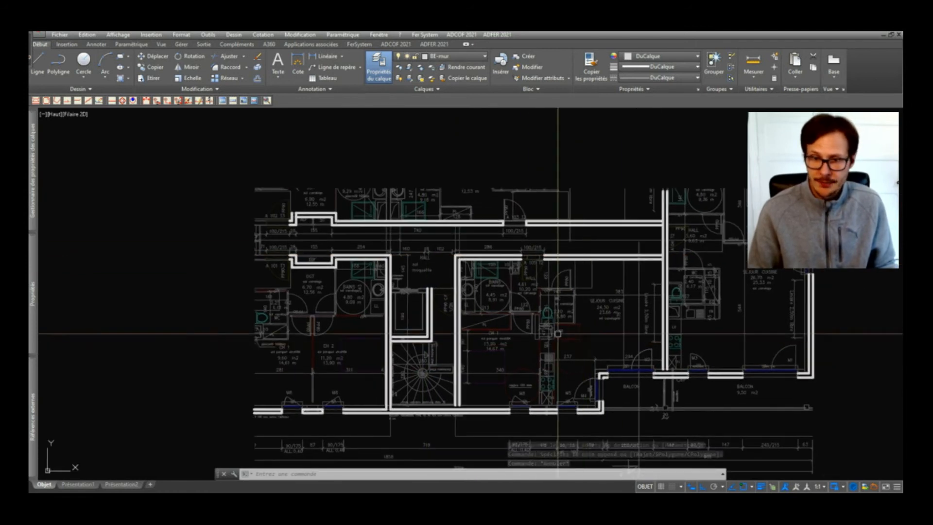
{"action": "scroll", "coordinate": [556, 332], "scroll_direction": "up", "scroll_amount": 5}
{"action": "scroll", "coordinate": [477, 283], "scroll_direction": "up", "scroll_amount": 2}
{"action": "type", "text": "rec"}
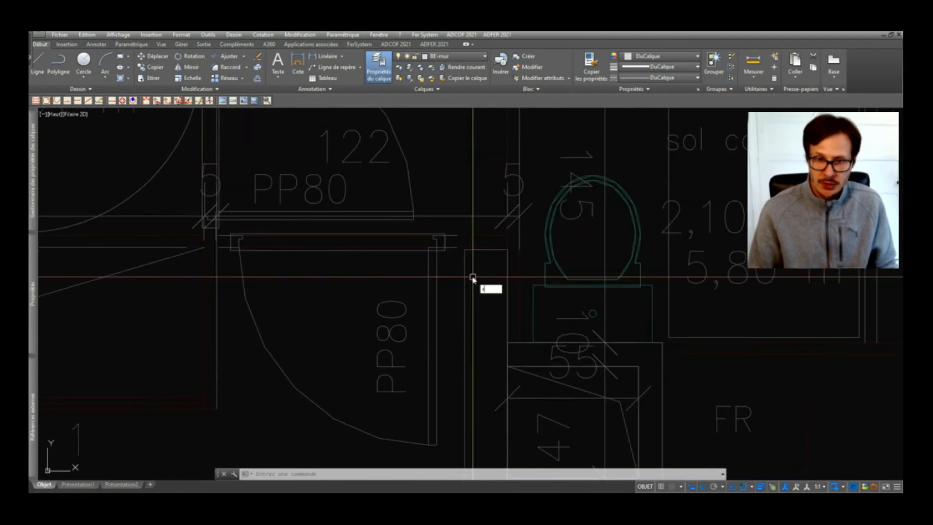
{"action": "key", "text": "space"}
{"action": "left_click", "coordinate": [465, 249]}
{"action": "scroll", "coordinate": [465, 252], "scroll_direction": "down", "scroll_amount": 1}
{"action": "scroll", "coordinate": [489, 396], "scroll_direction": "up", "scroll_amount": 1}
{"action": "scroll", "coordinate": [492, 413], "scroll_direction": "up", "scroll_amount": 2}
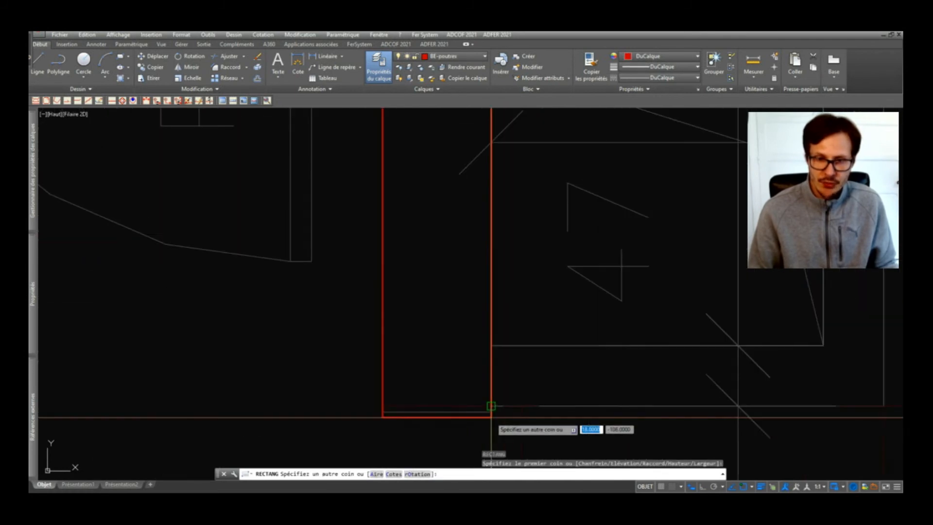
{"action": "left_click", "coordinate": [491, 412]}
Step: Match the properties of the pier rectangle beside the CH 1 door to the corridor wall multiline
{"action": "scroll", "coordinate": [506, 388], "scroll_direction": "down", "scroll_amount": 5}
{"action": "left_click", "coordinate": [591, 66]}
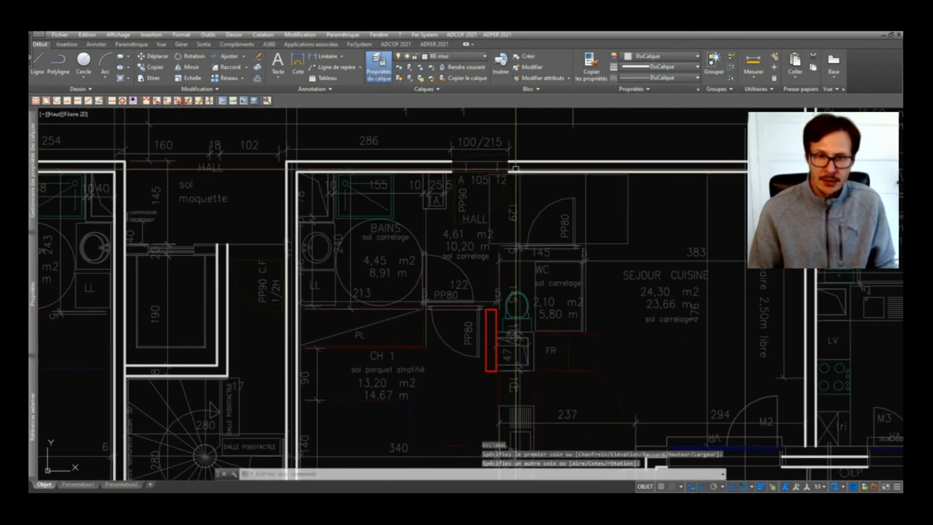
{"action": "left_click", "coordinate": [516, 168]}
{"action": "left_click", "coordinate": [496, 331]}
{"action": "key", "text": "Return"}
Step: Examine the traced walls across the whole floor plan for missing segments
{"action": "scroll", "coordinate": [495, 331], "scroll_direction": "down", "scroll_amount": 3}
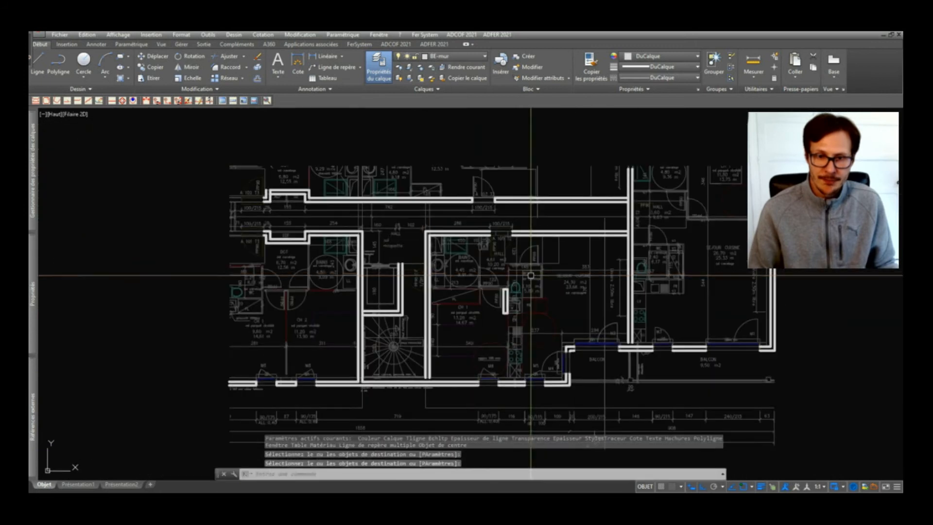
{"action": "scroll", "coordinate": [316, 331], "scroll_direction": "up", "scroll_amount": 3}
{"action": "scroll", "coordinate": [291, 289], "scroll_direction": "down", "scroll_amount": 5}
{"action": "scroll", "coordinate": [462, 197], "scroll_direction": "up", "scroll_amount": 5}
{"action": "middle_click_drag", "start_coordinate": [721, 402], "coordinate": [540, 200]}
{"action": "scroll", "coordinate": [601, 284], "scroll_direction": "down", "scroll_amount": 5}
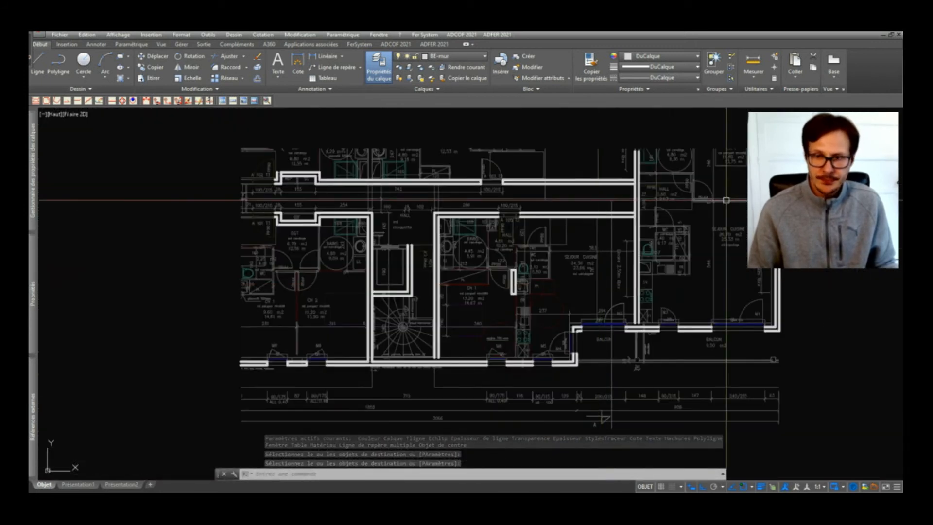
{"action": "scroll", "coordinate": [608, 233], "scroll_direction": "up", "scroll_amount": 4}
{"action": "scroll", "coordinate": [552, 337], "scroll_direction": "down", "scroll_amount": 4}
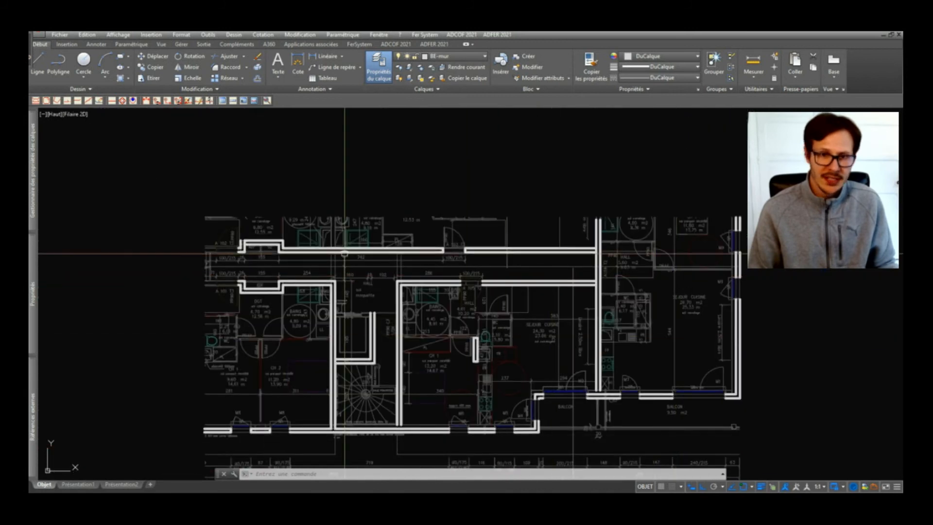
Step: Unload the 03 BAT A R+1 external reference
{"action": "mouse_move", "coordinate": [33, 408]}
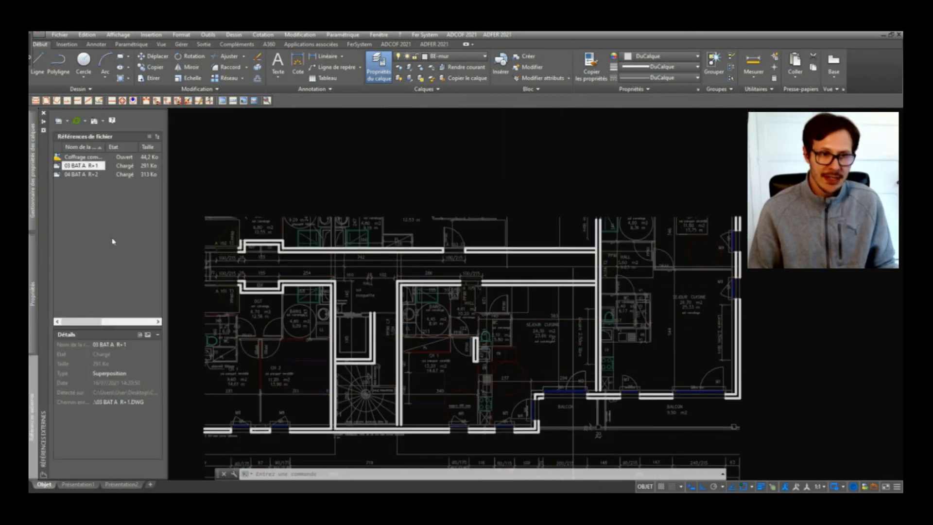
{"action": "right_click", "coordinate": [90, 166]}
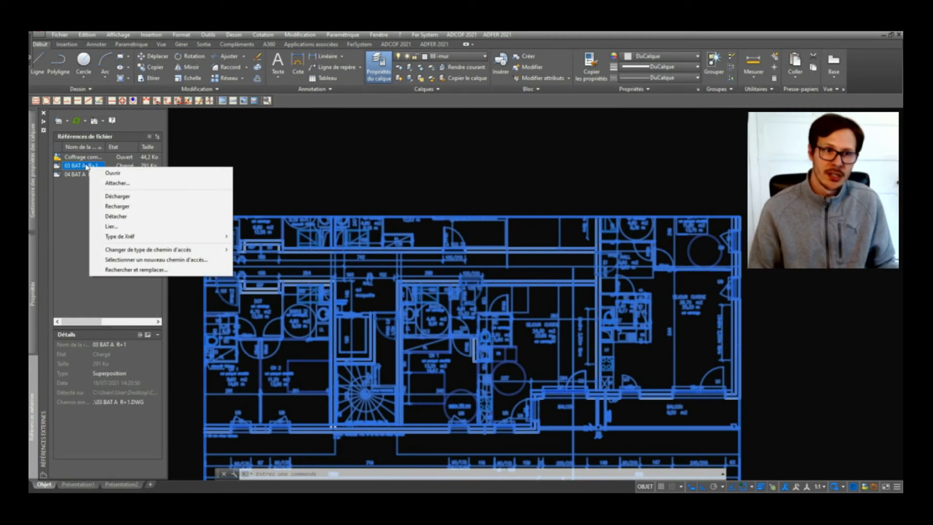
{"action": "left_click", "coordinate": [118, 197]}
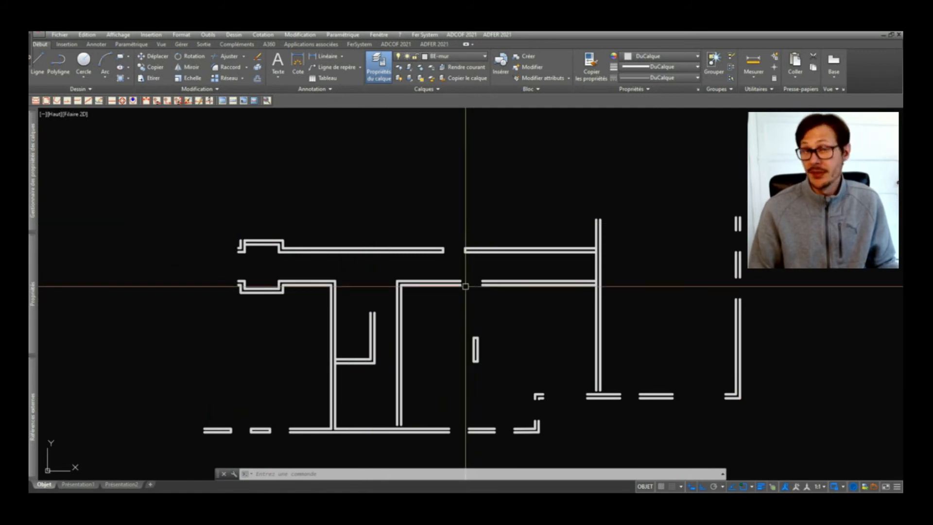
Step: Close both open wall ends at the A 105 door opening with lines across the wall thickness
{"action": "scroll", "coordinate": [465, 287], "scroll_direction": "up", "scroll_amount": 8}
{"action": "key", "text": "Return"}
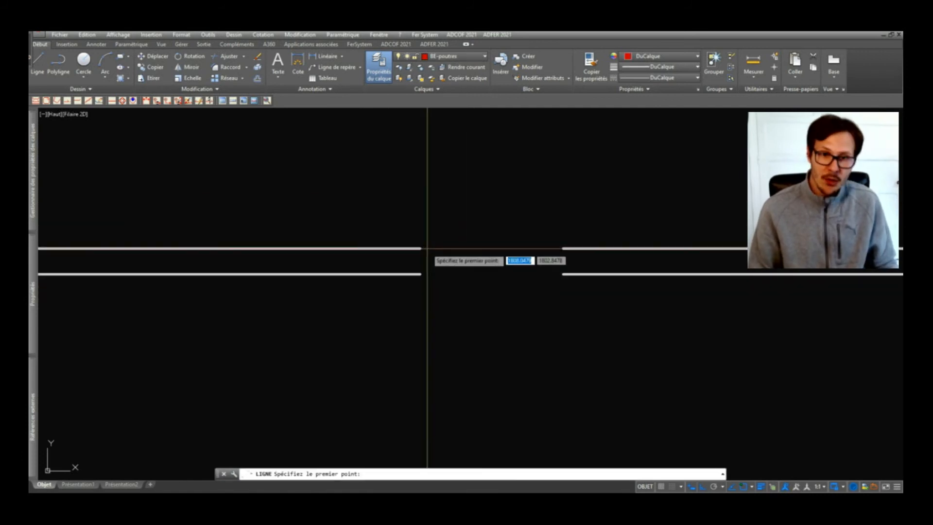
{"action": "left_click", "coordinate": [421, 274]}
{"action": "key", "text": "Return"}
{"action": "key", "text": "Return"}
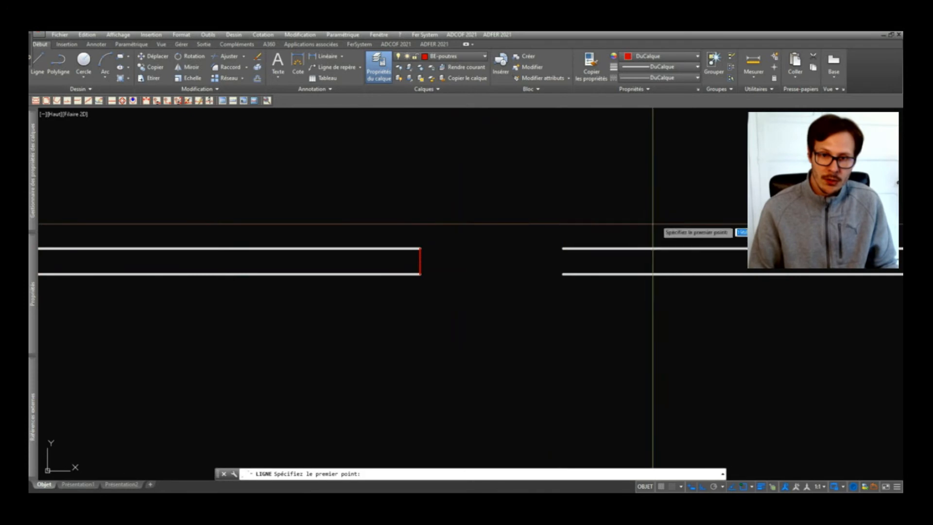
{"action": "left_click", "coordinate": [563, 275]}
{"action": "key", "text": "Return"}
Step: Close the open upper end of the lift shaft wall with a line across its thickness
{"action": "scroll", "coordinate": [608, 232], "scroll_direction": "down", "scroll_amount": 6}
{"action": "scroll", "coordinate": [432, 284], "scroll_direction": "up", "scroll_amount": 6}
{"action": "key", "text": "Return"}
{"action": "left_click", "coordinate": [382, 298]}
{"action": "left_click", "coordinate": [406, 298]}
{"action": "key", "text": "Return"}
Step: Fillet the outer and inner wall lines into closed corners at the left side of the upper wall's projecting offset
{"action": "scroll", "coordinate": [437, 273], "scroll_direction": "down", "scroll_amount": 5}
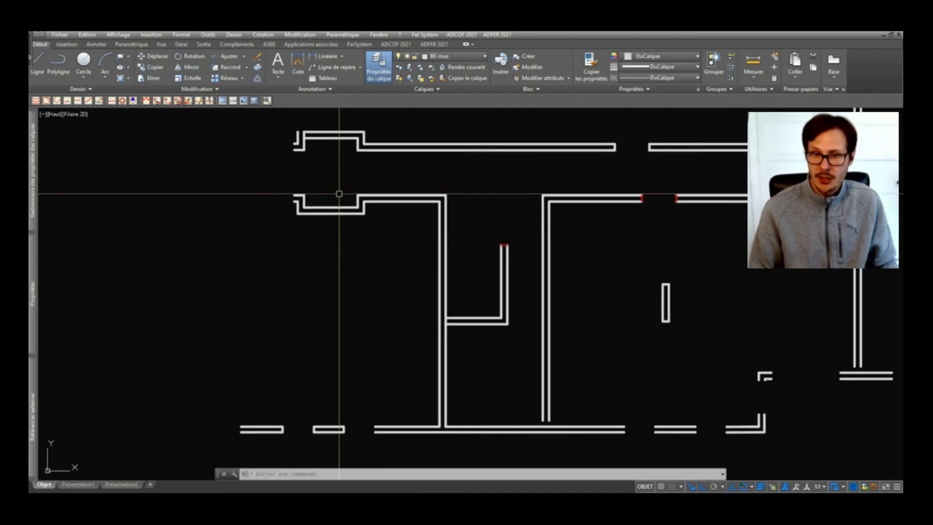
{"action": "scroll", "coordinate": [311, 199], "scroll_direction": "up", "scroll_amount": 6}
{"action": "scroll", "coordinate": [370, 170], "scroll_direction": "up", "scroll_amount": 5}
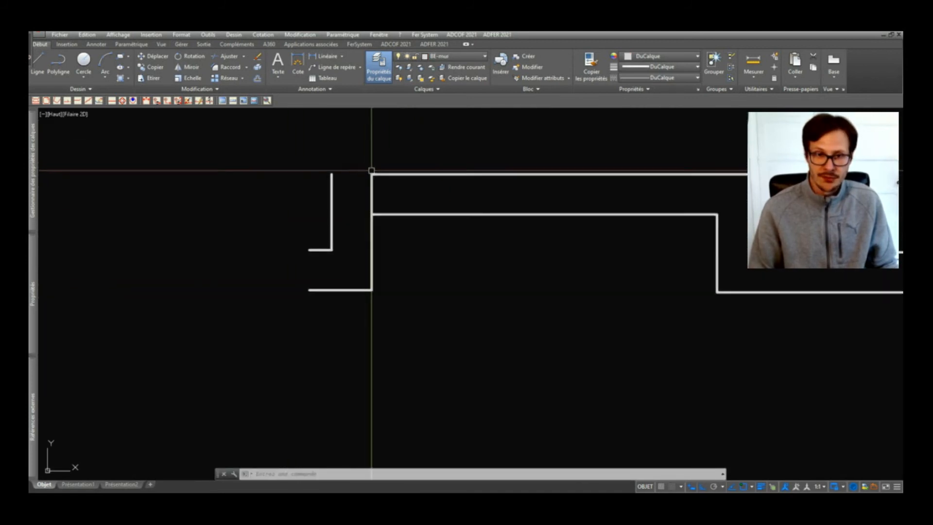
{"action": "key", "text": "Return"}
{"action": "key", "text": "Escape"}
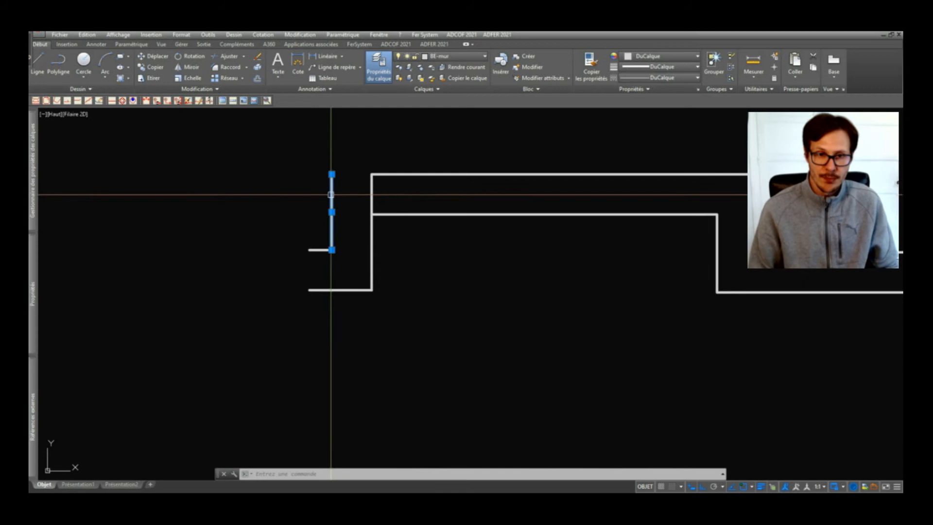
{"action": "key", "text": "Escape"}
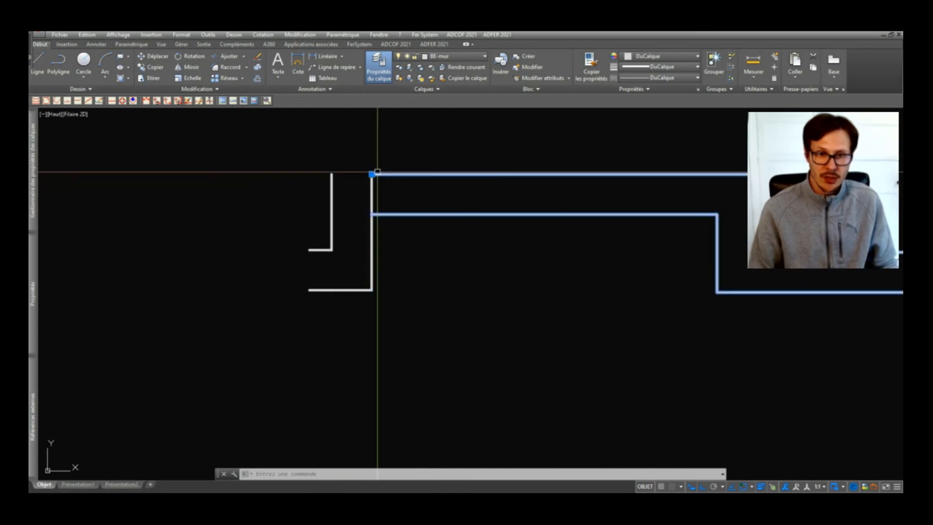
{"action": "type", "text": "ra"}
{"action": "key", "text": "Return"}
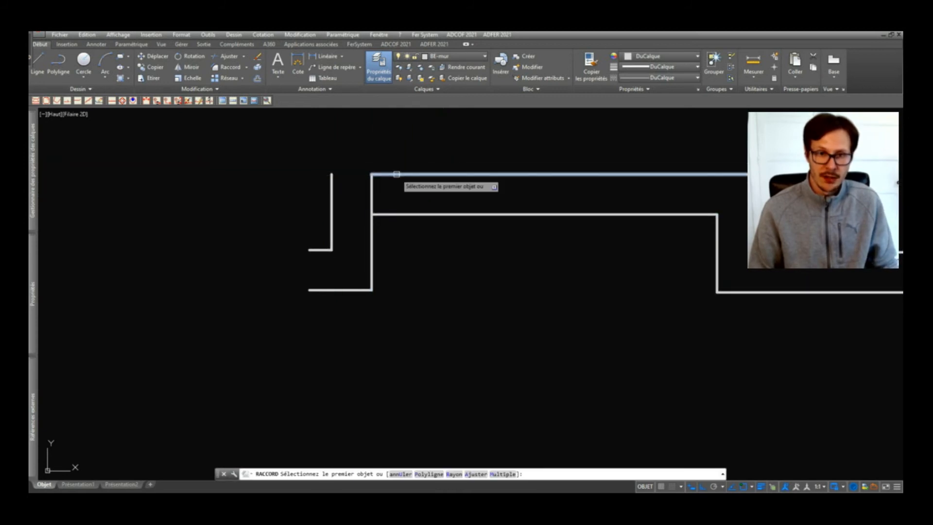
{"action": "left_click", "coordinate": [397, 174]}
{"action": "left_click", "coordinate": [332, 192]}
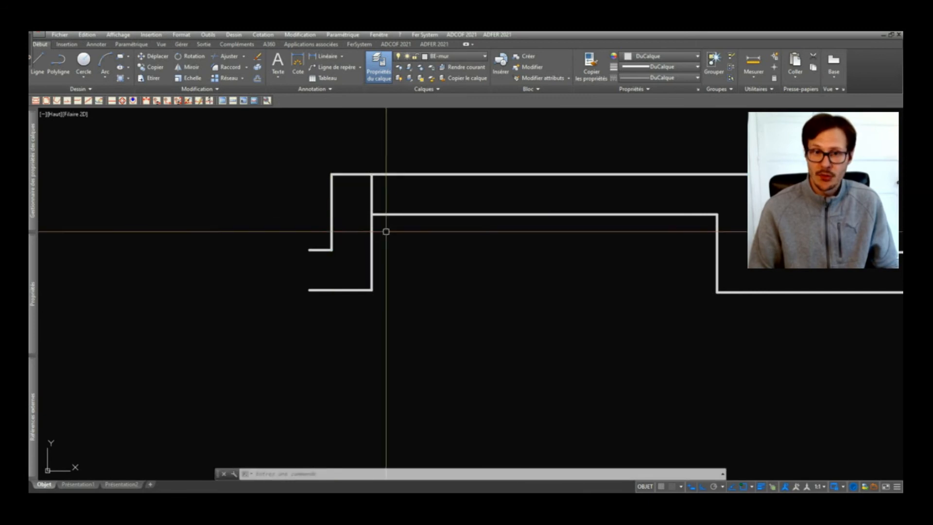
{"action": "key", "text": "Return"}
{"action": "left_click", "coordinate": [386, 217]}
{"action": "left_click", "coordinate": [368, 230]}
Step: Close the right end of the long lower facade wall with a line across its thickness at the opening
{"action": "scroll", "coordinate": [437, 298], "scroll_direction": "down", "scroll_amount": 5}
{"action": "middle_click_drag", "start_coordinate": [602, 388], "coordinate": [517, 329]}
{"action": "scroll", "coordinate": [477, 373], "scroll_direction": "up", "scroll_amount": 4}
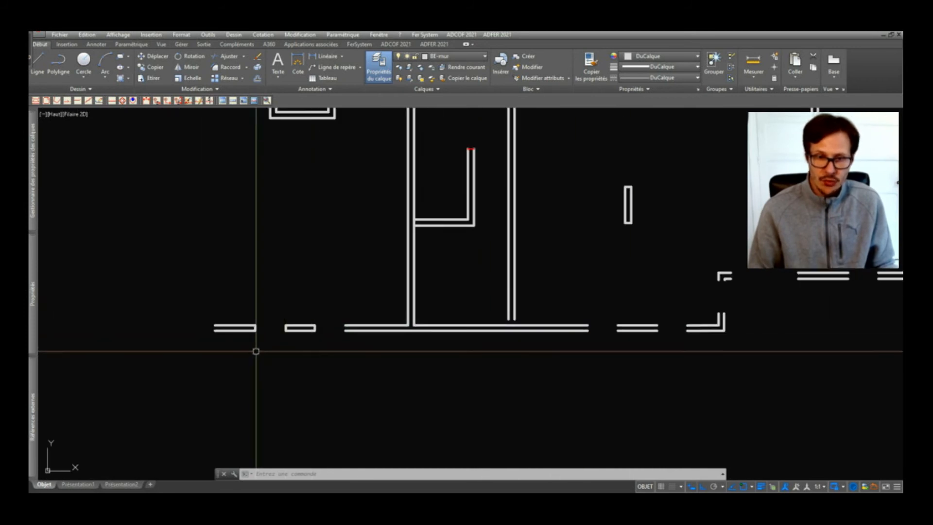
{"action": "scroll", "coordinate": [292, 328], "scroll_direction": "up", "scroll_amount": 4}
{"action": "type", "text": "l"}
{"action": "key", "text": "Return"}
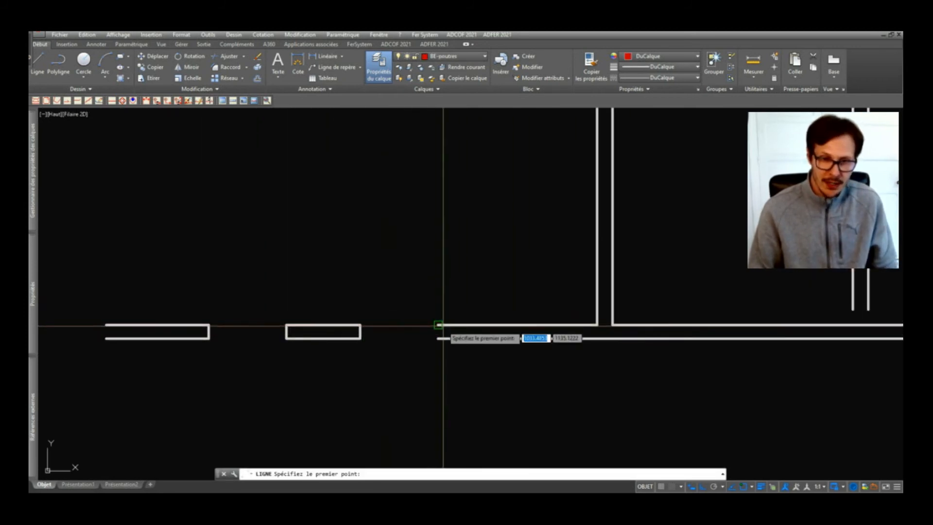
{"action": "key", "text": "Escape"}
{"action": "scroll", "coordinate": [403, 336], "scroll_direction": "down", "scroll_amount": 2}
{"action": "middle_click_drag", "start_coordinate": [700, 342], "coordinate": [364, 338]}
{"action": "scroll", "coordinate": [368, 337], "scroll_direction": "up", "scroll_amount": 2}
{"action": "key", "text": "Return"}
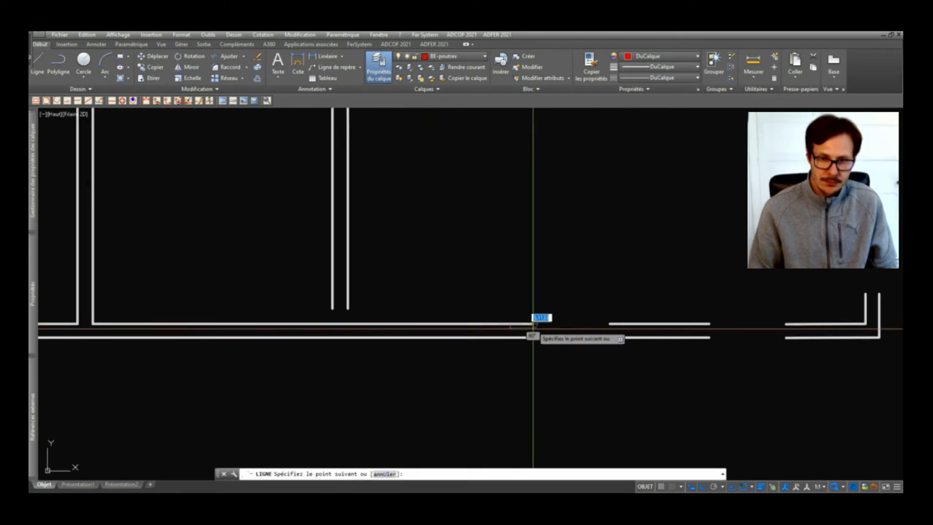
{"action": "left_click", "coordinate": [533, 337]}
{"action": "key", "text": "Escape"}
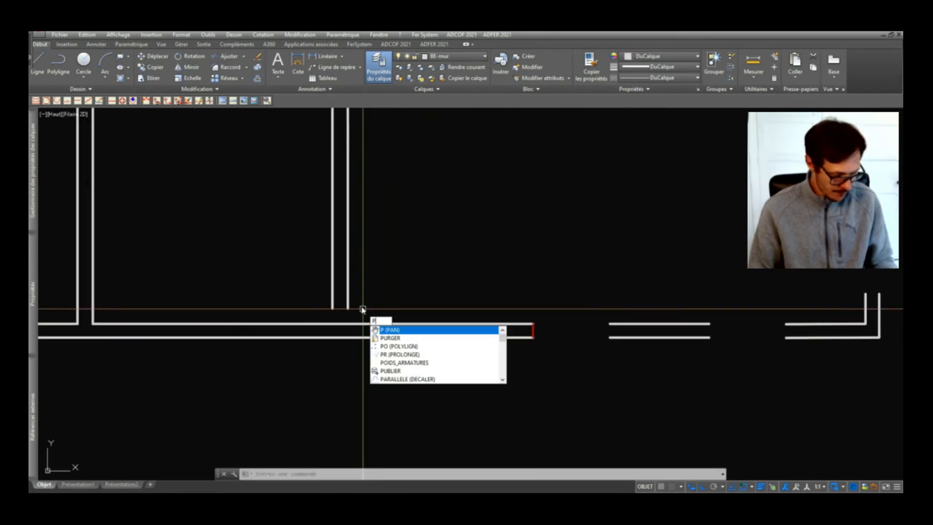
Step: Extend the vertical partition wall down to the lower facade wall with a merged multiline junction
{"action": "key", "text": "Return"}
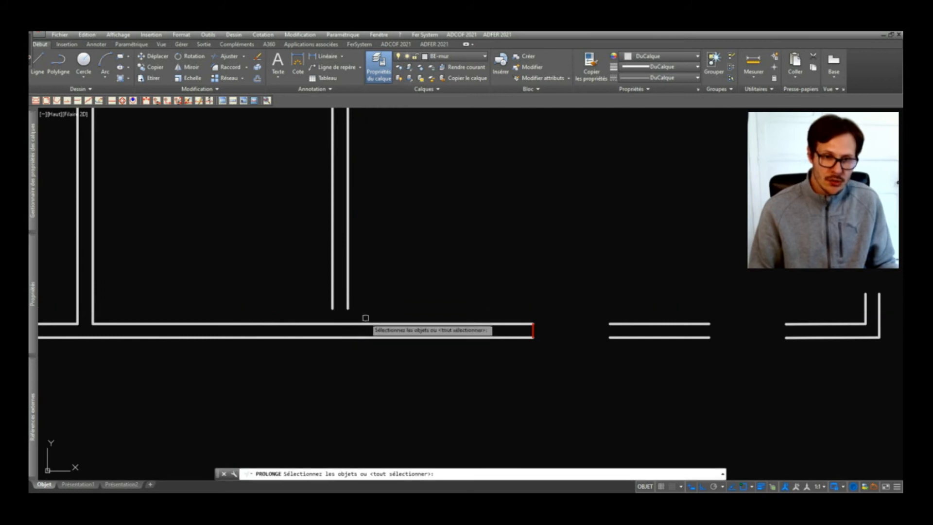
{"action": "key", "text": "Return"}
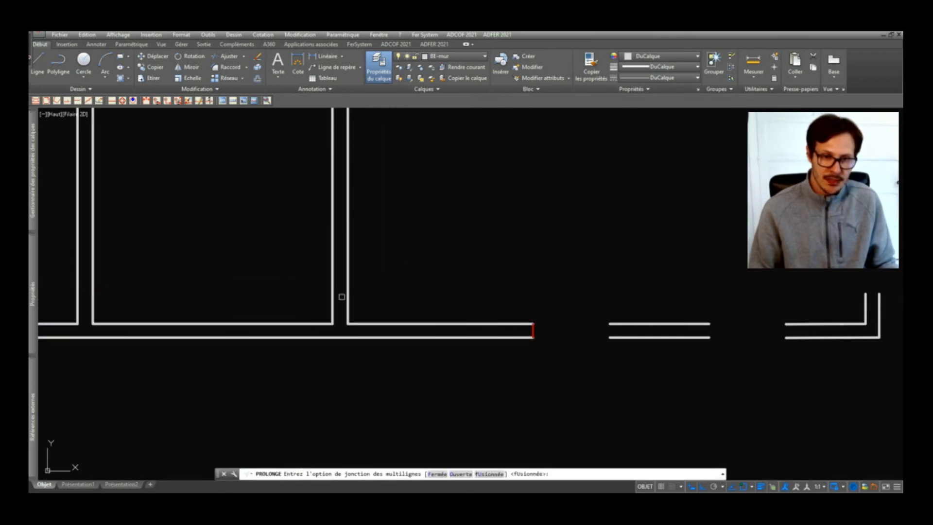
{"action": "scroll", "coordinate": [407, 322], "scroll_direction": "down", "scroll_amount": 1}
{"action": "scroll", "coordinate": [559, 325], "scroll_direction": "up", "scroll_amount": 2}
{"action": "key", "text": "Escape"}
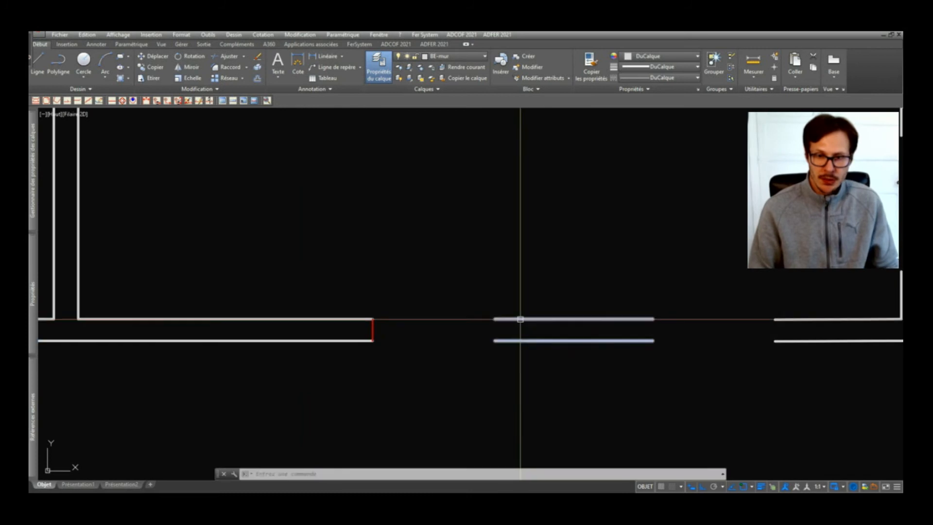
Step: Close both ends of the short lower facade wall between the two openings with lines across its thickness
{"action": "type", "text": "l"}
{"action": "key", "text": "Return"}
{"action": "left_click", "coordinate": [510, 317]}
{"action": "left_click", "coordinate": [504, 340]}
{"action": "key", "text": "Return"}
{"action": "key", "text": "Return"}
{"action": "left_click", "coordinate": [652, 320]}
{"action": "left_click", "coordinate": [653, 340]}
{"action": "key", "text": "Return"}
Step: Close both open ends of the L-shaped lower corner wall with lines across its thickness
{"action": "key", "text": "Return"}
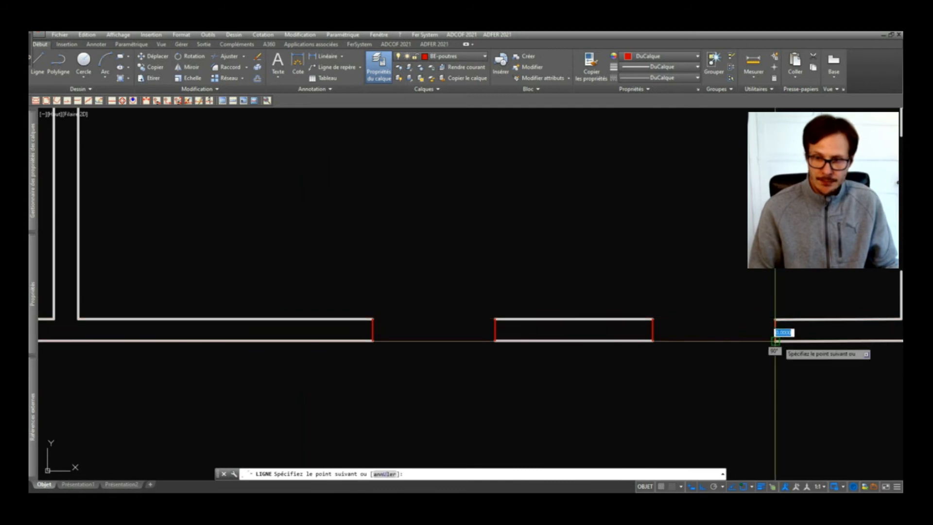
{"action": "key", "text": "Escape"}
{"action": "middle_click_drag", "start_coordinate": [775, 338], "coordinate": [308, 359]}
{"action": "key", "text": "Return"}
{"action": "left_click", "coordinate": [368, 334]}
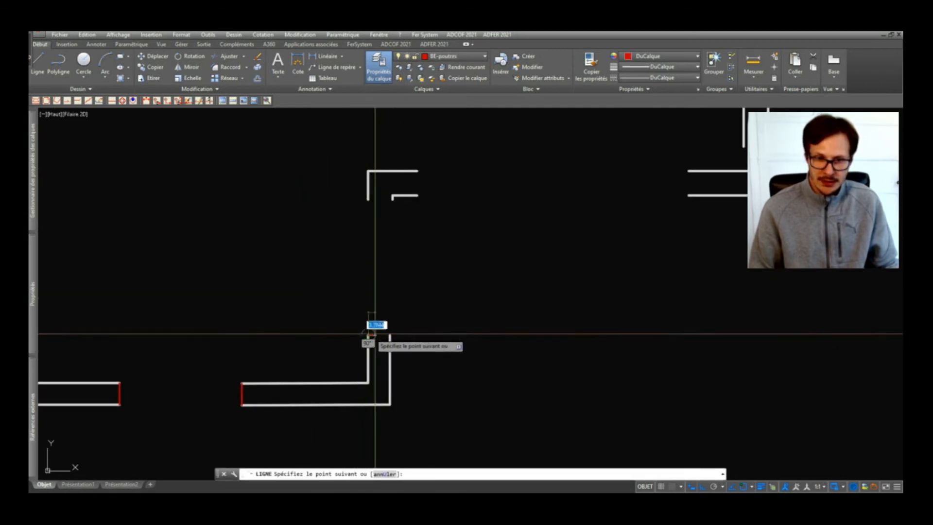
{"action": "left_click", "coordinate": [390, 334]}
{"action": "key", "text": "Return"}
Step: Close both ends of the small corner wall above the L-shaped one with lines across its thickness
{"action": "key", "text": "Return"}
{"action": "left_click", "coordinate": [368, 199]}
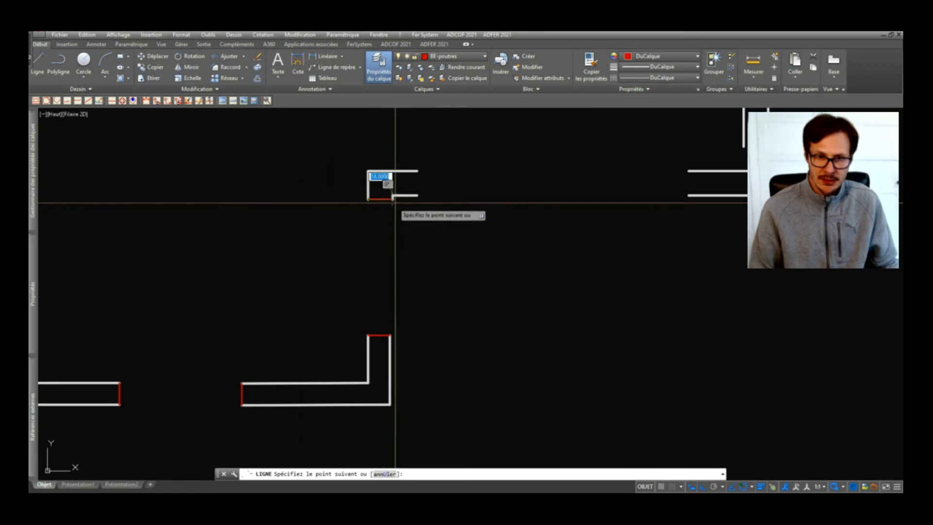
{"action": "left_click", "coordinate": [392, 199]}
{"action": "key", "text": "Return"}
{"action": "key", "text": "Return"}
{"action": "left_click", "coordinate": [417, 171]}
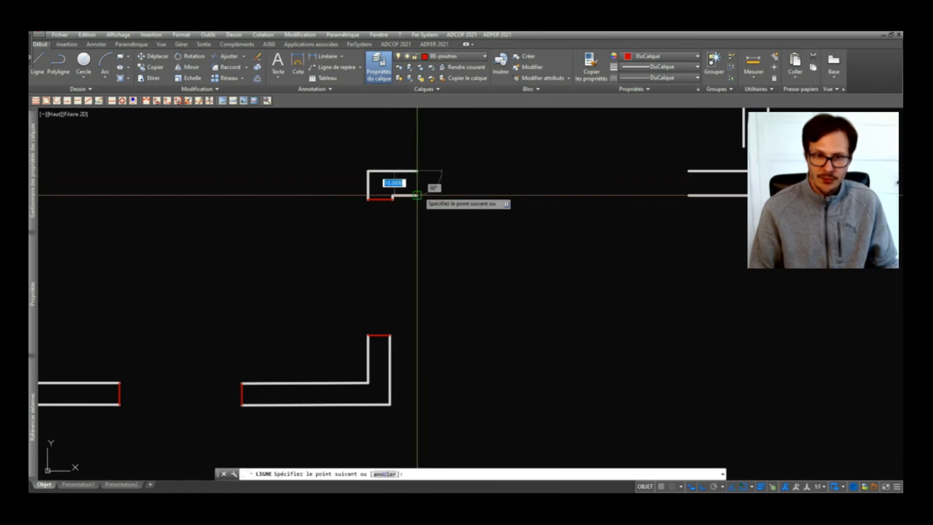
{"action": "left_click", "coordinate": [417, 196]}
{"action": "key", "text": "Return"}
Step: Close both ends of the facade wall segment below the vertical partition with lines across its thickness
{"action": "middle_click_drag", "start_coordinate": [717, 182], "coordinate": [379, 250]}
{"action": "key", "text": "Return"}
{"action": "left_click", "coordinate": [351, 239]}
{"action": "left_click", "coordinate": [359, 262]}
{"action": "key", "text": "Return"}
{"action": "key", "text": "Return"}
{"action": "left_click", "coordinate": [552, 239]}
{"action": "left_click", "coordinate": [552, 264]}
{"action": "key", "text": "Return"}
Step: Close the left end of the adjacent facade wall segment with a line across its thickness
{"action": "key", "text": "Return"}
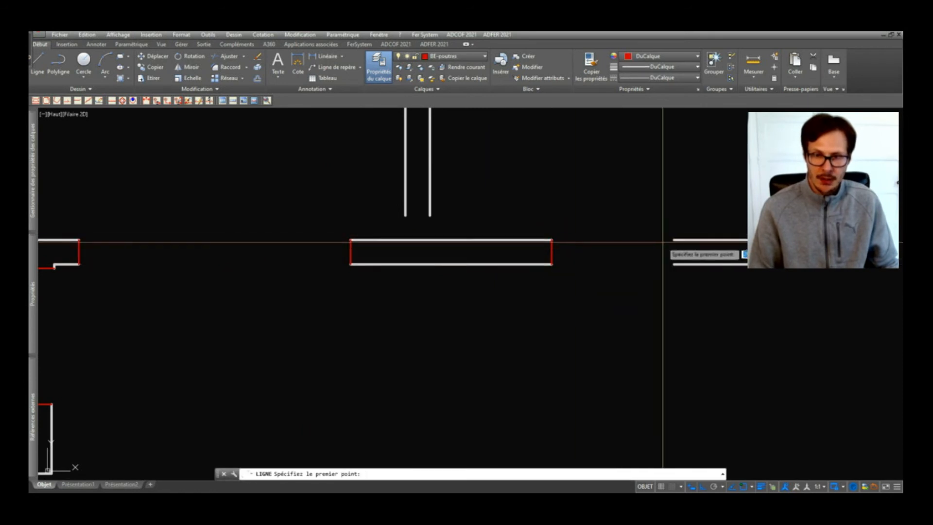
{"action": "left_click", "coordinate": [699, 240]}
{"action": "left_click", "coordinate": [699, 263]}
{"action": "key", "text": "Return"}
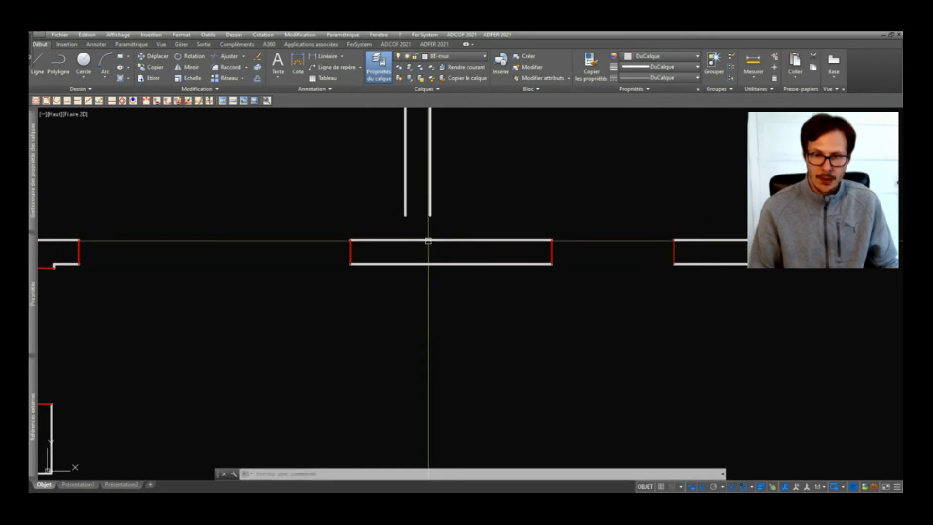
Step: Extend the vertical partition down to the capped facade wall segment below it
{"action": "middle_click_drag", "start_coordinate": [429, 241], "coordinate": [414, 275]}
{"action": "type", "text": "pr"}
{"action": "key", "text": "Return"}
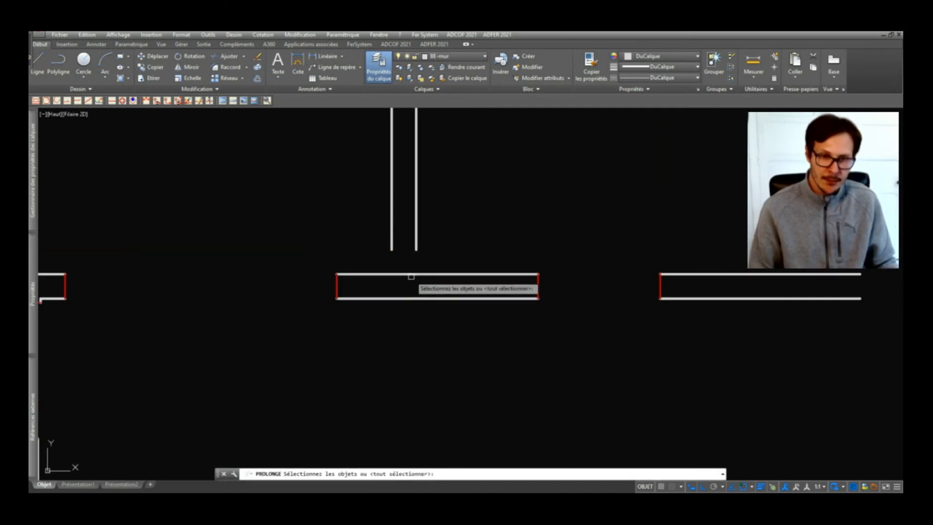
{"action": "key", "text": "Return"}
{"action": "key", "text": "Return"}
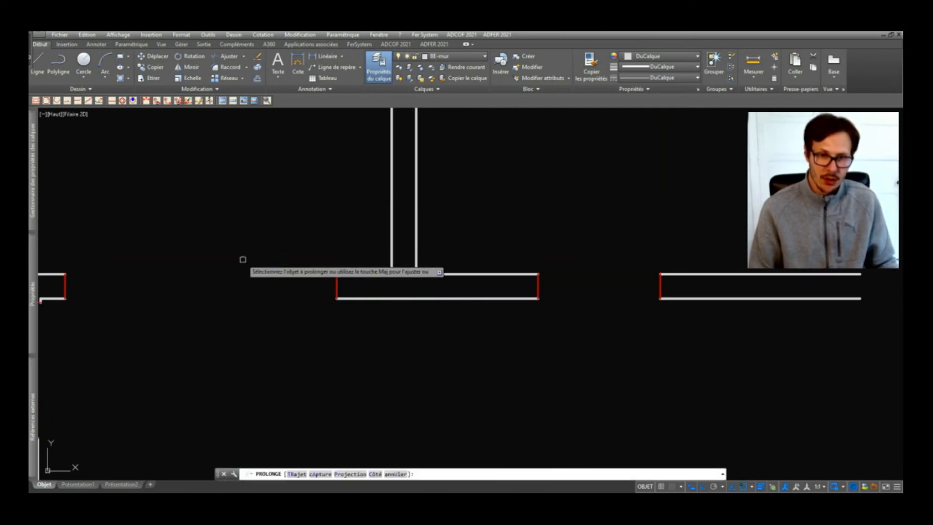
{"action": "left_click", "coordinate": [417, 243]}
Step: Close the left end of the lower-right corner wall with a line, extended to the wall's lower face
{"action": "scroll", "coordinate": [397, 278], "scroll_direction": "down", "scroll_amount": 4}
{"action": "scroll", "coordinate": [398, 278], "scroll_direction": "down", "scroll_amount": 1}
{"action": "scroll", "coordinate": [651, 289], "scroll_direction": "up", "scroll_amount": 3}
{"action": "type", "text": "l"}
{"action": "key", "text": "Return"}
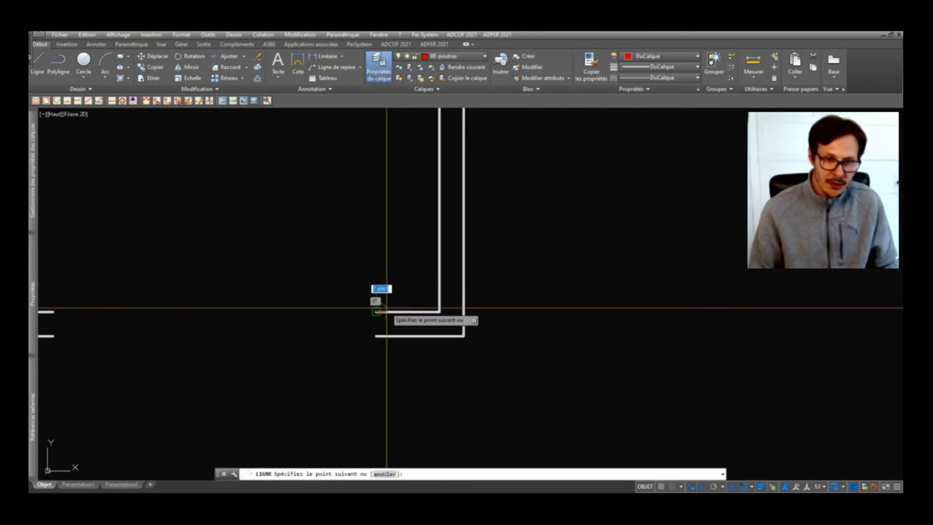
{"action": "left_click", "coordinate": [382, 334]}
{"action": "key", "text": "Return"}
{"action": "type", "text": "p"}
{"action": "key", "text": "Return"}
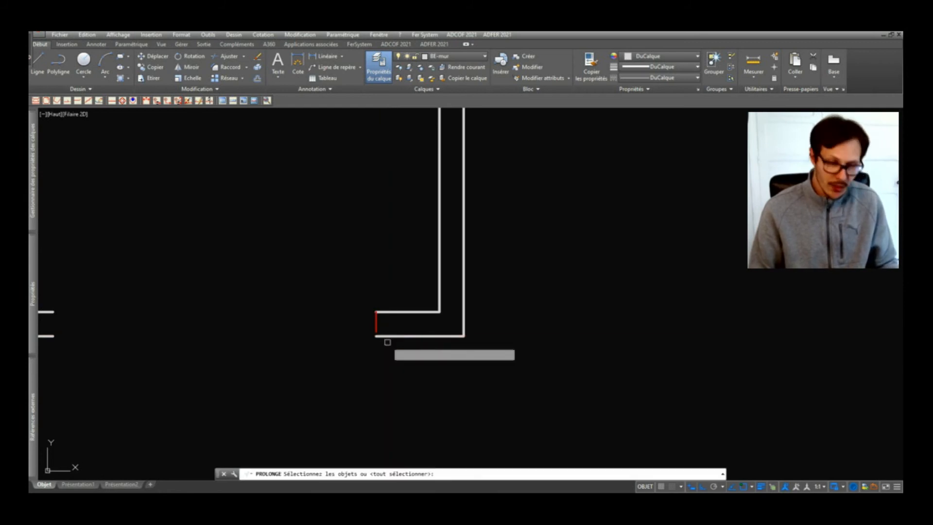
{"action": "key", "text": "Escape"}
Step: Draw a line down from the upper face at the neighbouring wall's right end and extend it to the lower face
{"action": "middle_click_drag", "start_coordinate": [375, 324], "coordinate": [567, 317]}
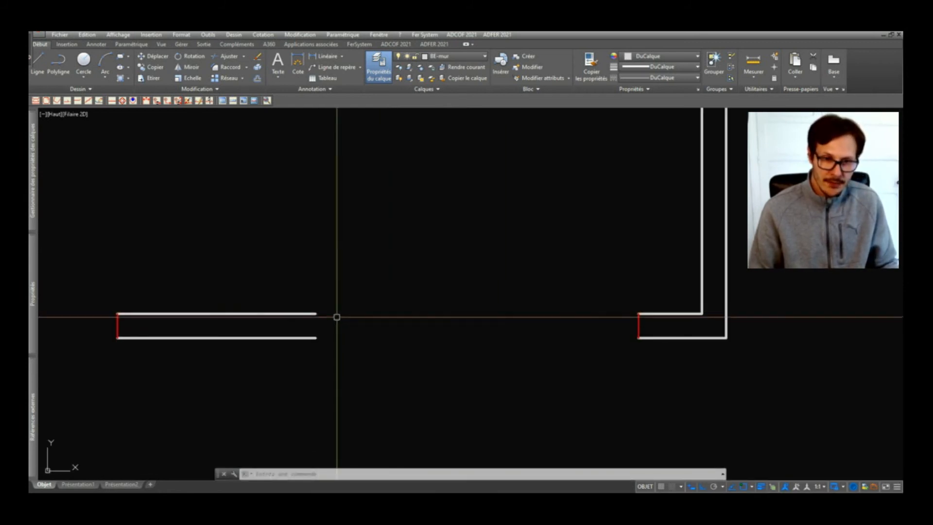
{"action": "middle_click_drag", "start_coordinate": [337, 316], "coordinate": [475, 326]}
{"action": "type", "text": "l"}
{"action": "key", "text": "Return"}
{"action": "scroll", "coordinate": [438, 308], "scroll_direction": "up", "scroll_amount": 4}
{"action": "left_click", "coordinate": [422, 290]}
{"action": "type", "text": "p"}
{"action": "key", "text": "Escape"}
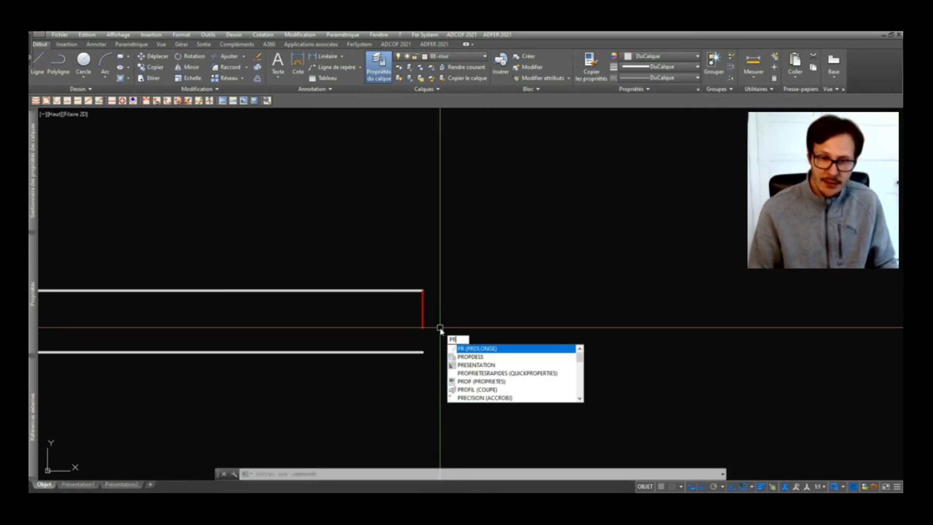
{"action": "key", "text": "Return"}
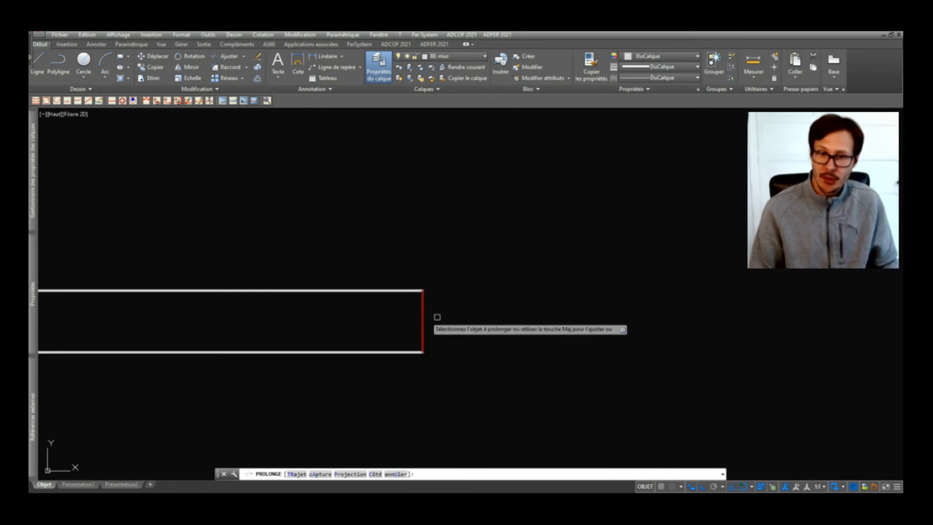
{"action": "key", "text": "Escape"}
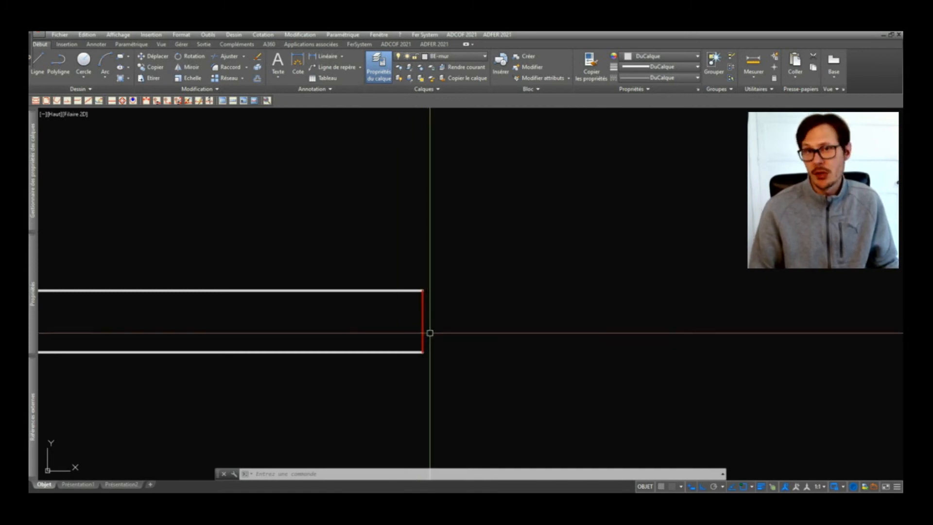
Step: Close the upper end of the long vertical wall on the plan's right side with a line across its thickness
{"action": "scroll", "coordinate": [381, 292], "scroll_direction": "down", "scroll_amount": 5}
{"action": "middle_click_drag", "start_coordinate": [508, 309], "coordinate": [521, 367]}
{"action": "scroll", "coordinate": [526, 391], "scroll_direction": "down", "scroll_amount": 5}
{"action": "scroll", "coordinate": [543, 294], "scroll_direction": "up", "scroll_amount": 8}
{"action": "scroll", "coordinate": [546, 296], "scroll_direction": "up", "scroll_amount": 2}
{"action": "middle_click_drag", "start_coordinate": [537, 297], "coordinate": [462, 319]}
{"action": "type", "text": "l"}
{"action": "key", "text": "Return"}
{"action": "scroll", "coordinate": [438, 305], "scroll_direction": "up", "scroll_amount": 2}
{"action": "left_click", "coordinate": [446, 307]}
{"action": "scroll", "coordinate": [452, 340], "scroll_direction": "down", "scroll_amount": 4}
{"action": "key", "text": "Return"}
Step: Close both ends of the short vertical wall segment above the long right-side wall with lines across its thickness
{"action": "key", "text": "Return"}
{"action": "left_click", "coordinate": [436, 250]}
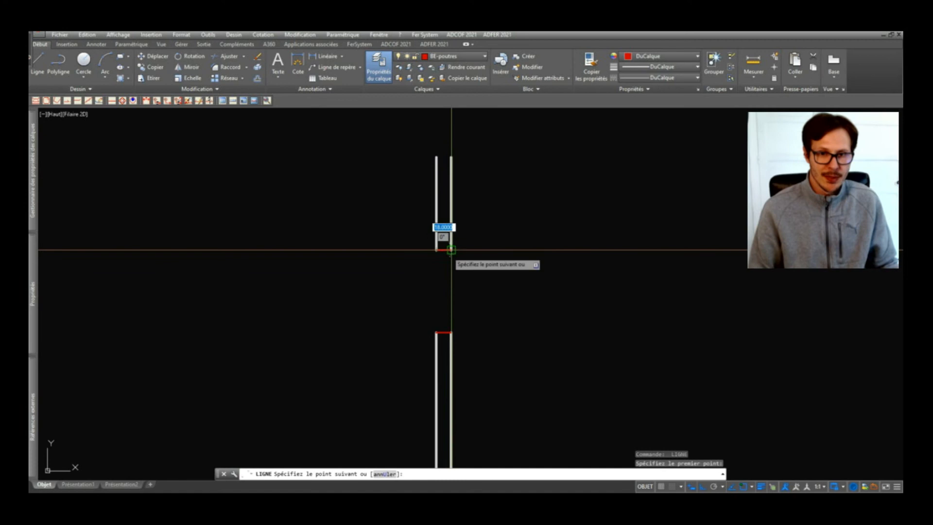
{"action": "left_click", "coordinate": [451, 250]}
{"action": "key", "text": "Return"}
{"action": "key", "text": "Return"}
{"action": "middle_click_drag", "start_coordinate": [446, 149], "coordinate": [446, 246]}
{"action": "scroll", "coordinate": [437, 258], "scroll_direction": "up", "scroll_amount": 2}
{"action": "left_click", "coordinate": [431, 263]}
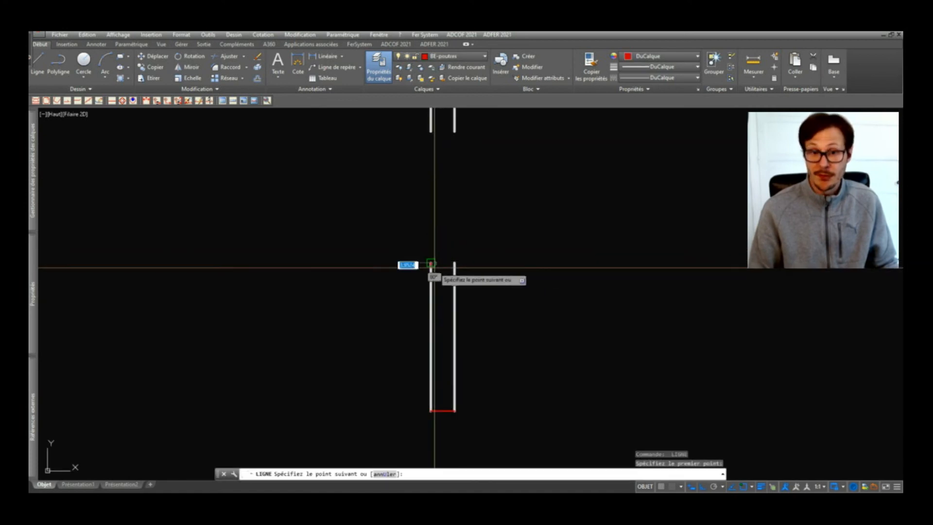
{"action": "left_click", "coordinate": [455, 263]}
{"action": "key", "text": "Return"}
Step: Close both ends of the topmost vertical wall segment on the plan's right side with lines across its thickness
{"action": "middle_click_drag", "start_coordinate": [437, 149], "coordinate": [431, 282]}
{"action": "key", "text": "Return"}
{"action": "scroll", "coordinate": [423, 259], "scroll_direction": "up", "scroll_amount": 2}
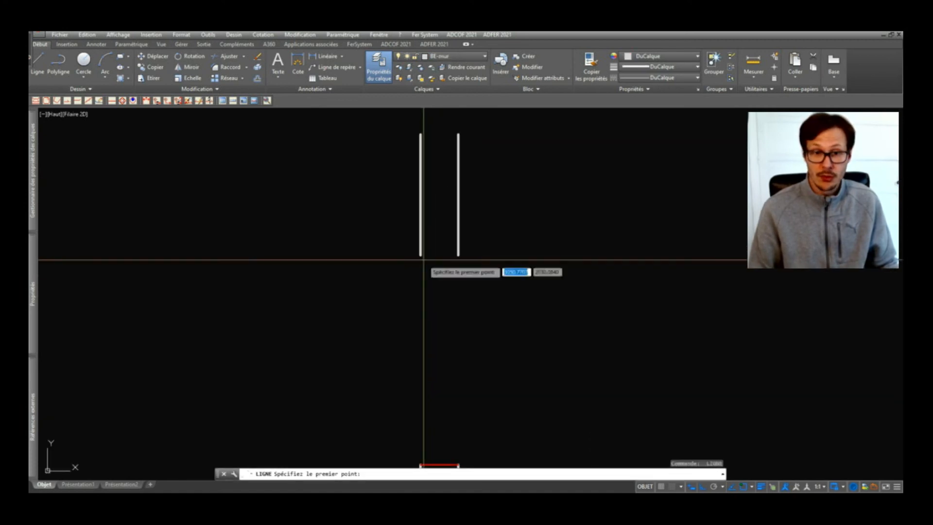
{"action": "scroll", "coordinate": [457, 246], "scroll_direction": "up", "scroll_amount": 4}
{"action": "scroll", "coordinate": [458, 260], "scroll_direction": "down", "scroll_amount": 6}
{"action": "scroll", "coordinate": [437, 273], "scroll_direction": "up", "scroll_amount": 4}
{"action": "key", "text": "Return"}
{"action": "left_click", "coordinate": [415, 281]}
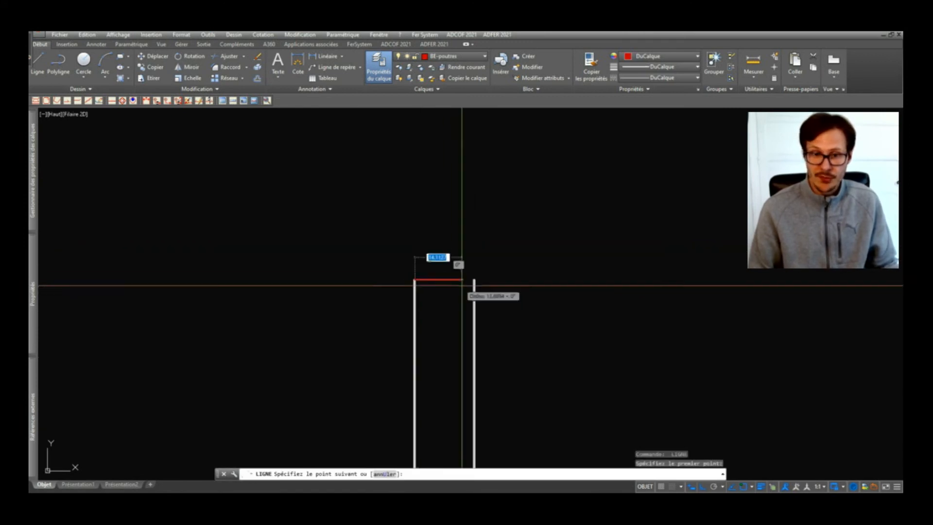
{"action": "left_click", "coordinate": [473, 280]}
{"action": "key", "text": "Return"}
Step: Explode the multiline walls around the upper horizontal walls and their junctions with the vertical wall
{"action": "scroll", "coordinate": [533, 286], "scroll_direction": "down", "scroll_amount": 8}
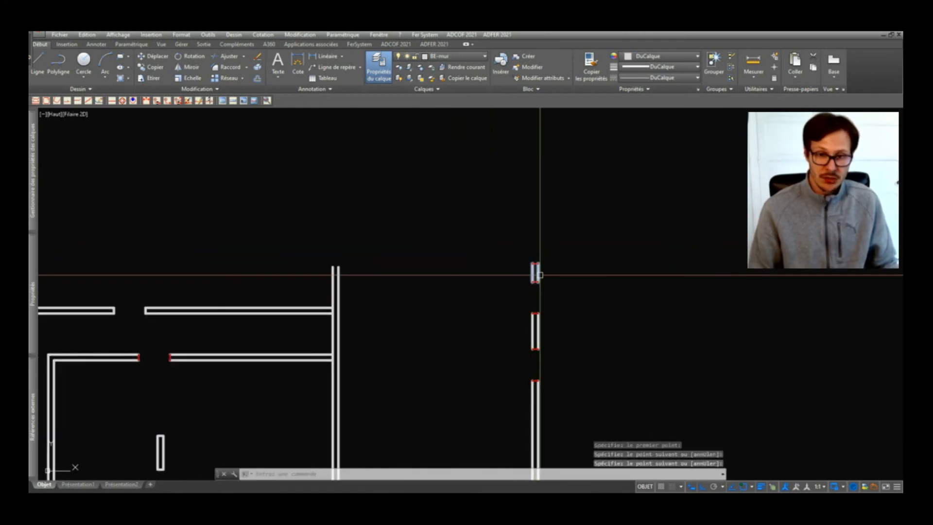
{"action": "scroll", "coordinate": [335, 275], "scroll_direction": "up", "scroll_amount": 6}
{"action": "scroll", "coordinate": [374, 328], "scroll_direction": "down", "scroll_amount": 4}
{"action": "scroll", "coordinate": [384, 328], "scroll_direction": "up", "scroll_amount": 5}
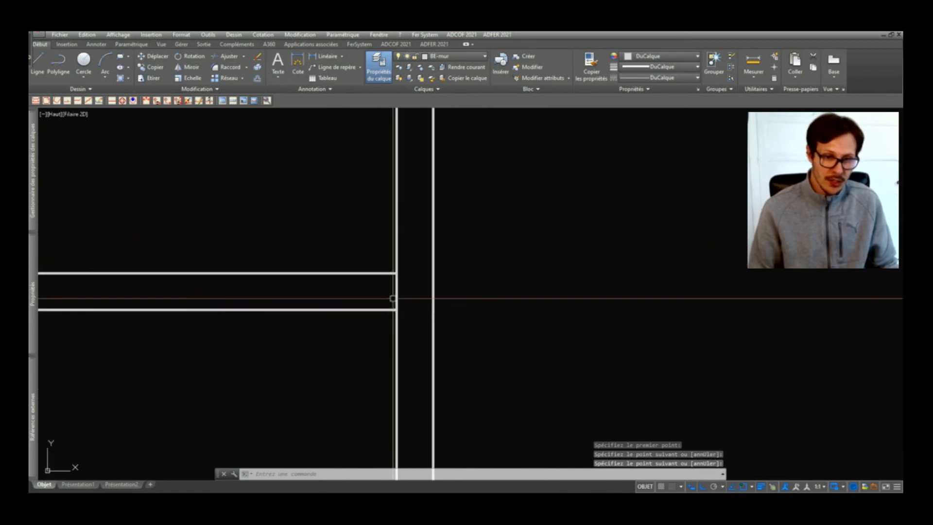
{"action": "scroll", "coordinate": [393, 267], "scroll_direction": "down", "scroll_amount": 8}
{"action": "left_click", "coordinate": [589, 234]}
{"action": "left_click", "coordinate": [277, 402]}
{"action": "type", "text": "DE"}
{"action": "key", "text": "Return"}
Step: Trim the vertical wall's inner line across its junction with the upper horizontal wall
{"action": "type", "text": "AJ"}
{"action": "key", "text": "Return"}
{"action": "scroll", "coordinate": [404, 272], "scroll_direction": "up", "scroll_amount": 6}
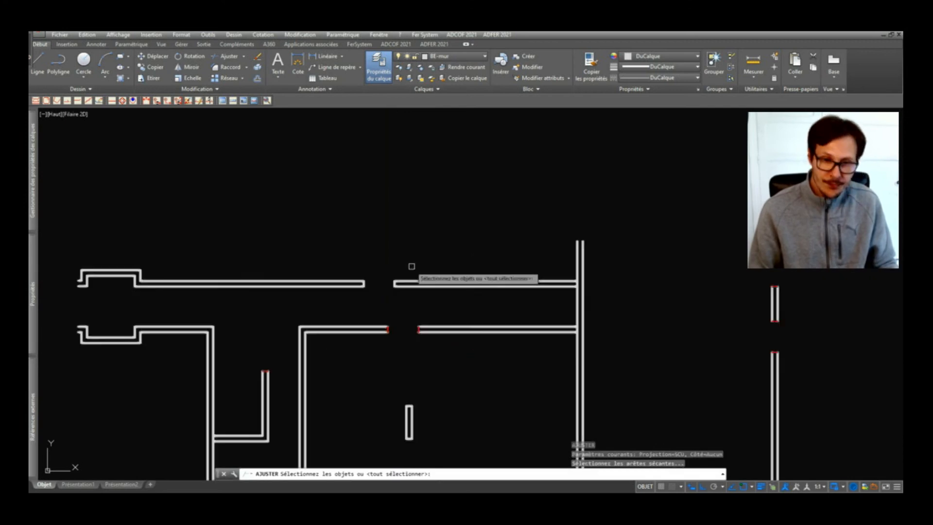
{"action": "key", "text": "Return"}
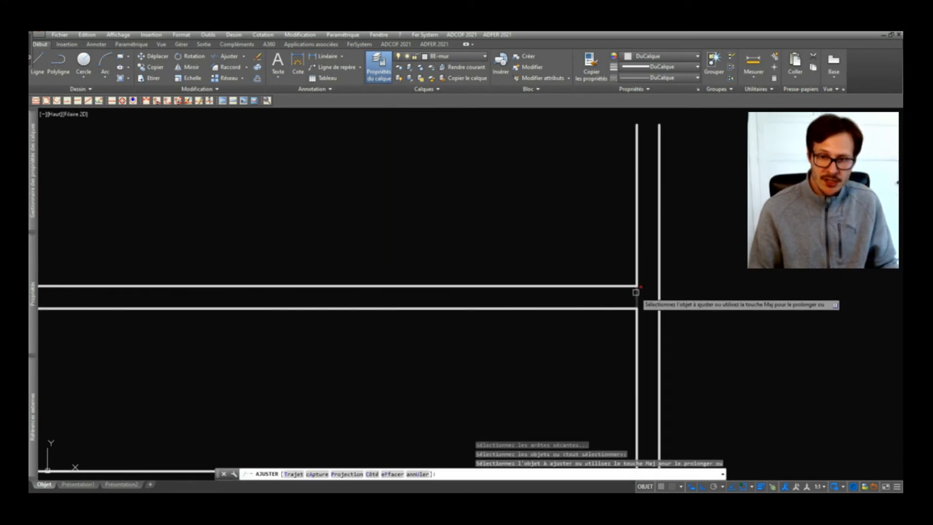
{"action": "scroll", "coordinate": [733, 255], "scroll_direction": "down", "scroll_amount": 2}
Step: Trim the line crossing the junction between the small L-shaped partition and the vertical wall beside the stairwell
{"action": "middle_click_drag", "start_coordinate": [347, 339], "coordinate": [808, 310]}
{"action": "scroll", "coordinate": [396, 248], "scroll_direction": "down", "scroll_amount": 1}
{"action": "middle_click_drag", "start_coordinate": [648, 388], "coordinate": [523, 340]}
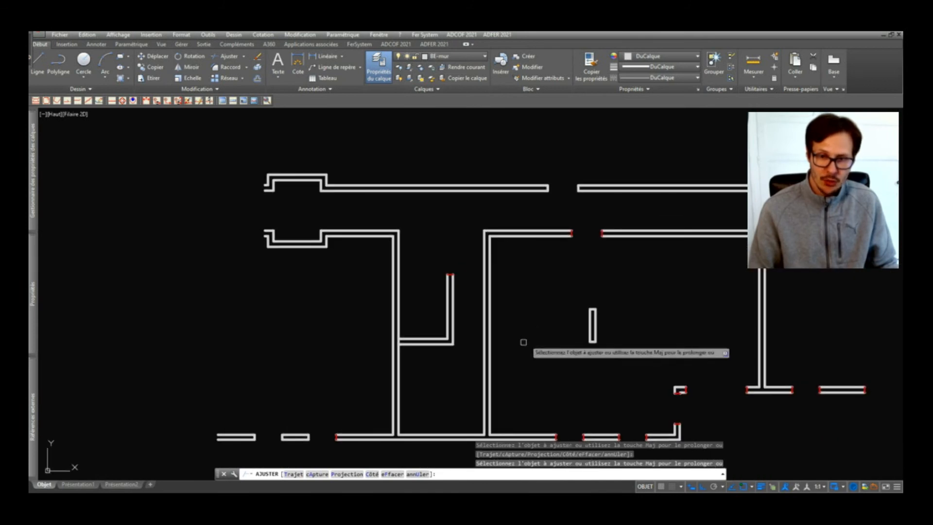
{"action": "scroll", "coordinate": [396, 330], "scroll_direction": "up", "scroll_amount": 4}
{"action": "left_click", "coordinate": [370, 312]}
{"action": "scroll", "coordinate": [423, 262], "scroll_direction": "down", "scroll_amount": 3}
{"action": "scroll", "coordinate": [422, 380], "scroll_direction": "up", "scroll_amount": 2}
{"action": "scroll", "coordinate": [417, 380], "scroll_direction": "down", "scroll_amount": 2}
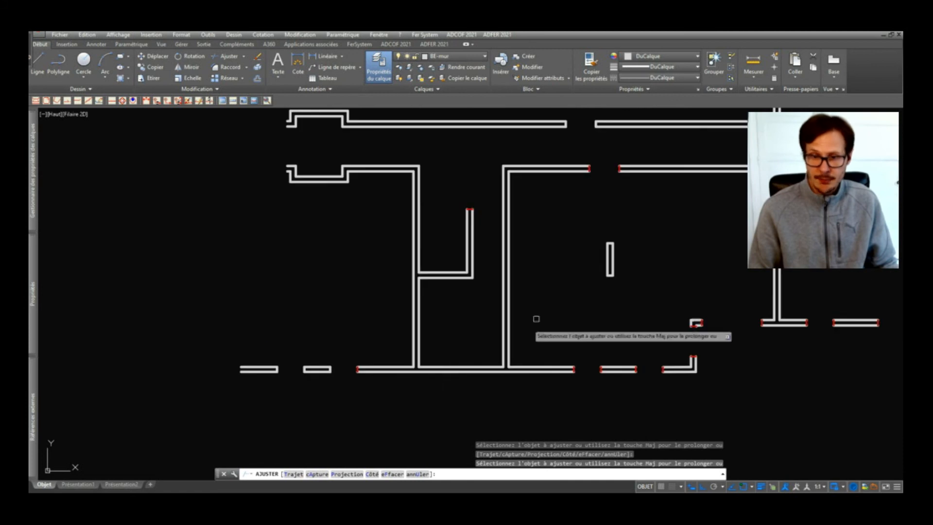
{"action": "key", "text": "Escape"}
{"action": "type", "text": "aj"}
{"action": "key", "text": "Return"}
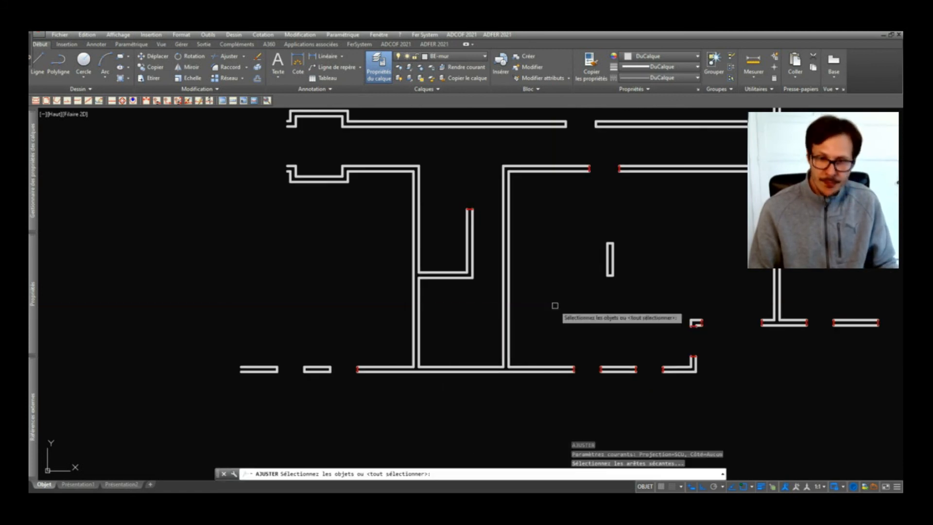
{"action": "key", "text": "Return"}
{"action": "middle_click_drag", "start_coordinate": [677, 244], "coordinate": [642, 291]}
{"action": "middle_click_drag", "start_coordinate": [757, 338], "coordinate": [609, 421]}
{"action": "middle_click_drag", "start_coordinate": [510, 364], "coordinate": [777, 250]}
{"action": "scroll", "coordinate": [502, 377], "scroll_direction": "up", "scroll_amount": 2}
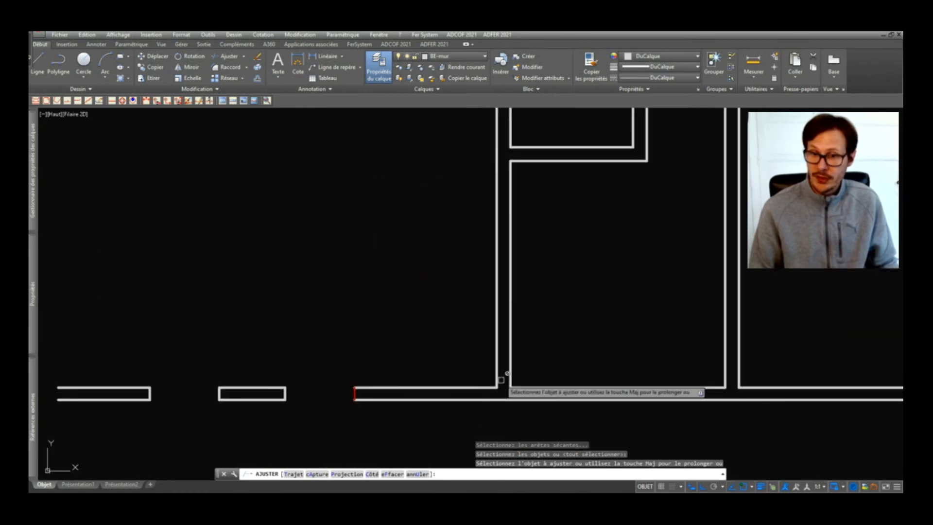
{"action": "scroll", "coordinate": [499, 400], "scroll_direction": "down", "scroll_amount": 2}
{"action": "key", "text": "Escape"}
{"action": "middle_click_drag", "start_coordinate": [599, 273], "coordinate": [614, 242]}
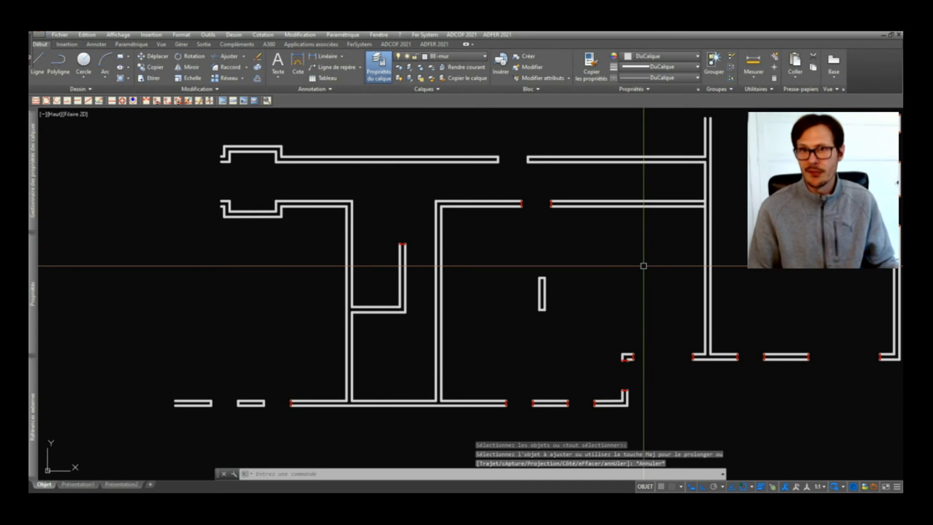
Step: Trim the long vertical wall's inner line across its junction with the second horizontal wall from above
{"action": "scroll", "coordinate": [651, 265], "scroll_direction": "down", "scroll_amount": 2}
{"action": "scroll", "coordinate": [657, 265], "scroll_direction": "up", "scroll_amount": 8}
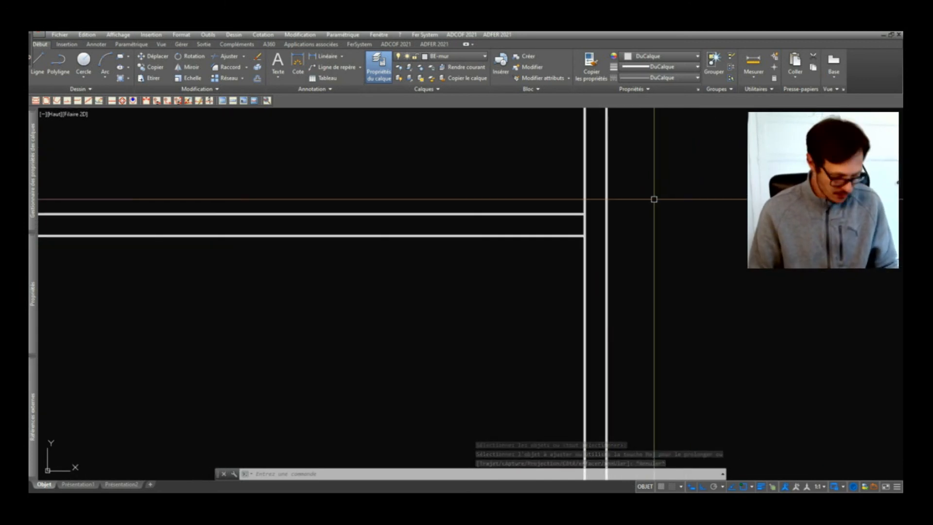
{"action": "type", "text": "aj"}
{"action": "key", "text": "Return"}
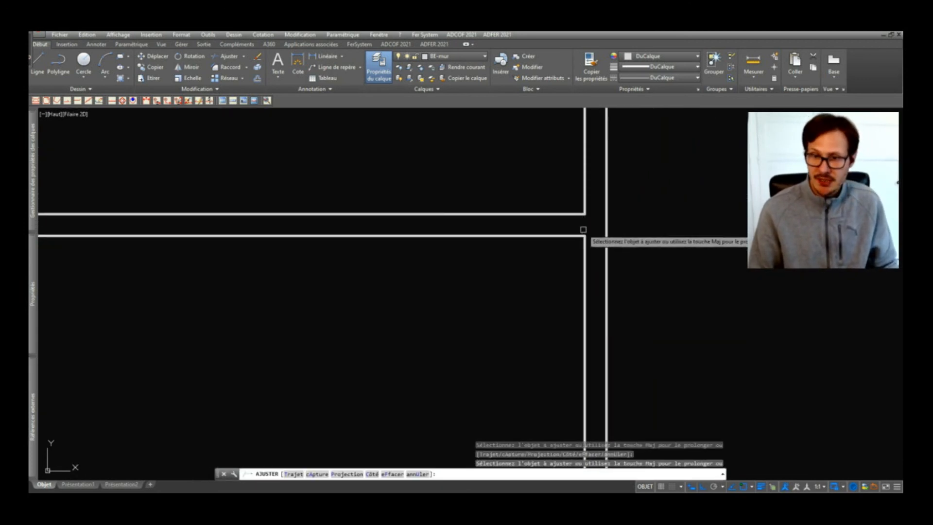
{"action": "scroll", "coordinate": [583, 230], "scroll_direction": "down", "scroll_amount": 6}
{"action": "key", "text": "Escape"}
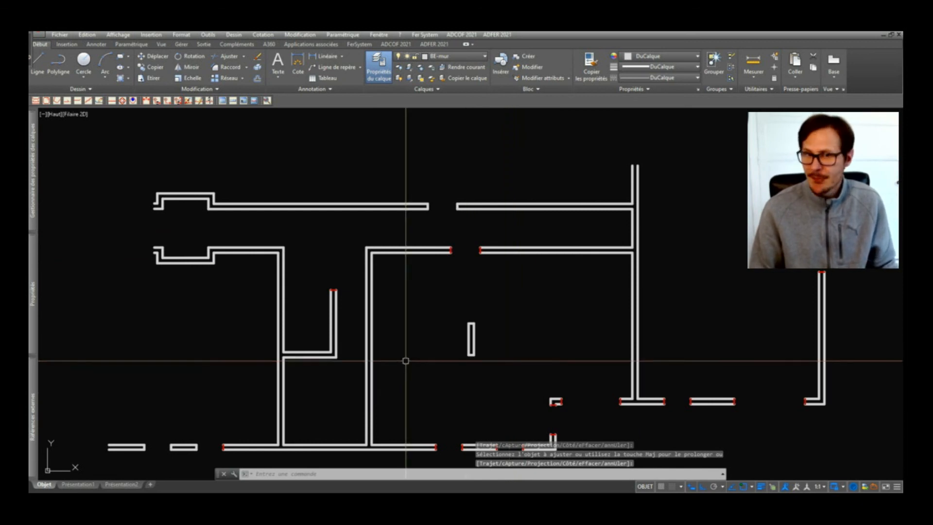
Step: Check the separate wall lines around the trimmed junction by selecting them, and clear the selection
{"action": "left_click", "coordinate": [661, 239]}
{"action": "scroll", "coordinate": [661, 240], "scroll_direction": "up", "scroll_amount": 2}
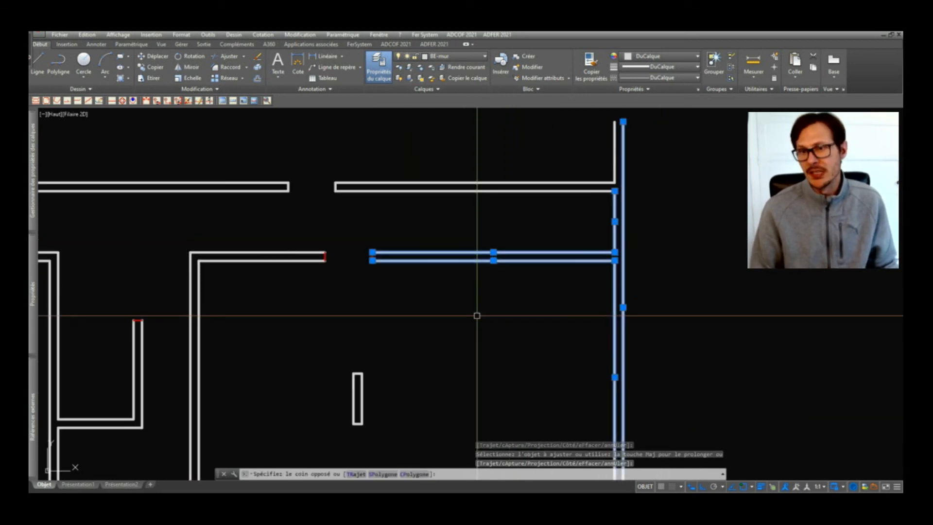
{"action": "left_click", "coordinate": [642, 298]}
{"action": "key", "text": "Escape"}
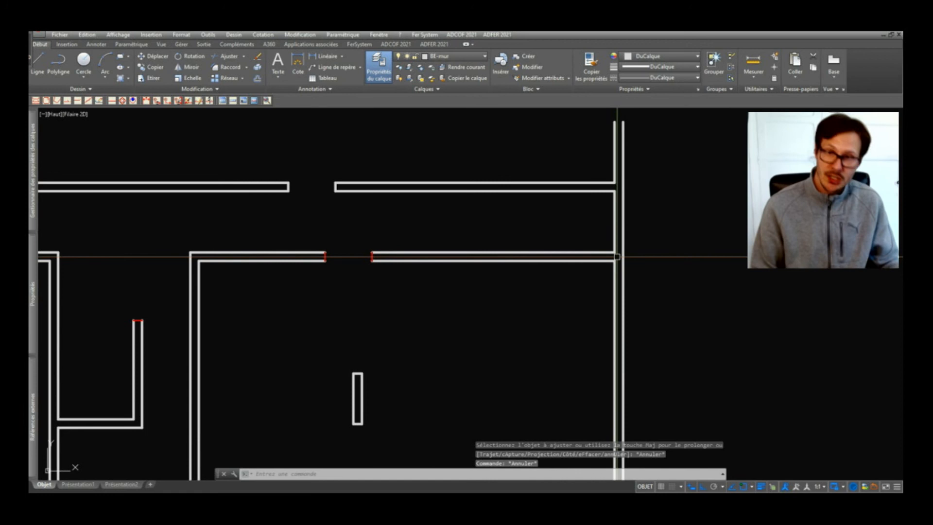
Step: Match the properties of a white wall line to all walls of the plan, including the red end lines
{"action": "scroll", "coordinate": [617, 255], "scroll_direction": "down", "scroll_amount": 5}
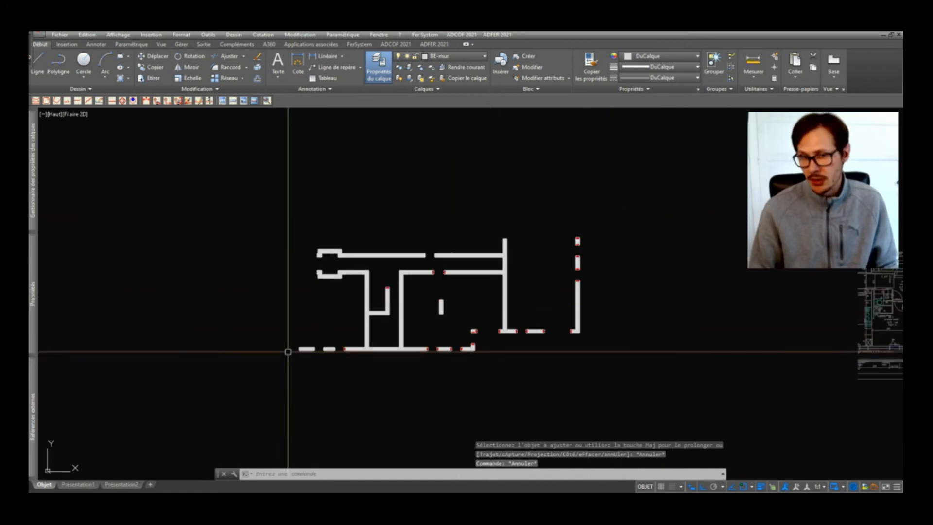
{"action": "scroll", "coordinate": [330, 350], "scroll_direction": "up", "scroll_amount": 3}
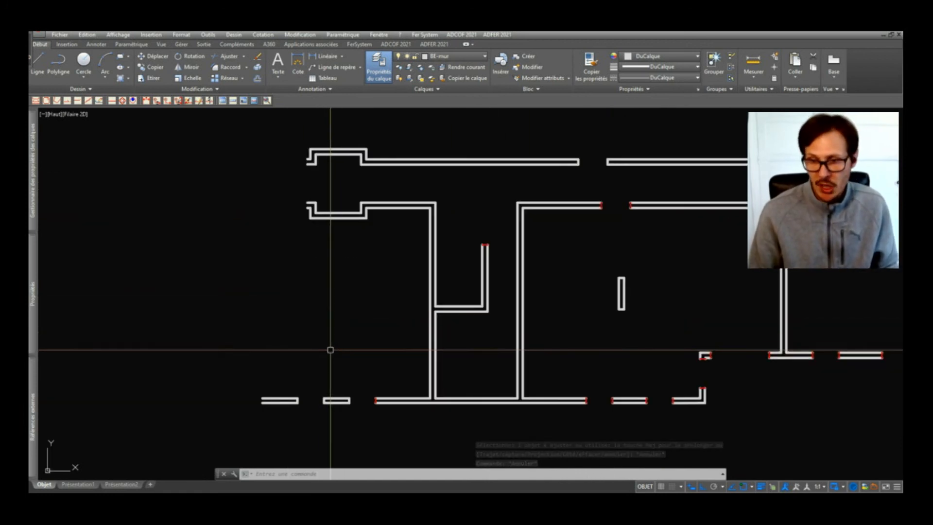
{"action": "type", "text": "ma"}
{"action": "key", "text": "Return"}
{"action": "left_click", "coordinate": [523, 226]}
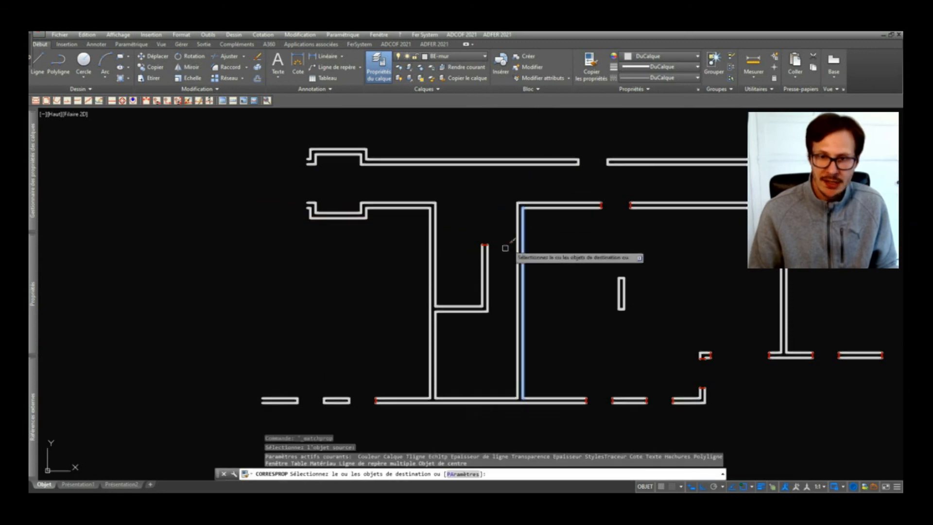
{"action": "scroll", "coordinate": [506, 246], "scroll_direction": "down", "scroll_amount": 3}
{"action": "left_click", "coordinate": [381, 196]}
{"action": "left_click", "coordinate": [686, 336]}
{"action": "key", "text": "Return"}
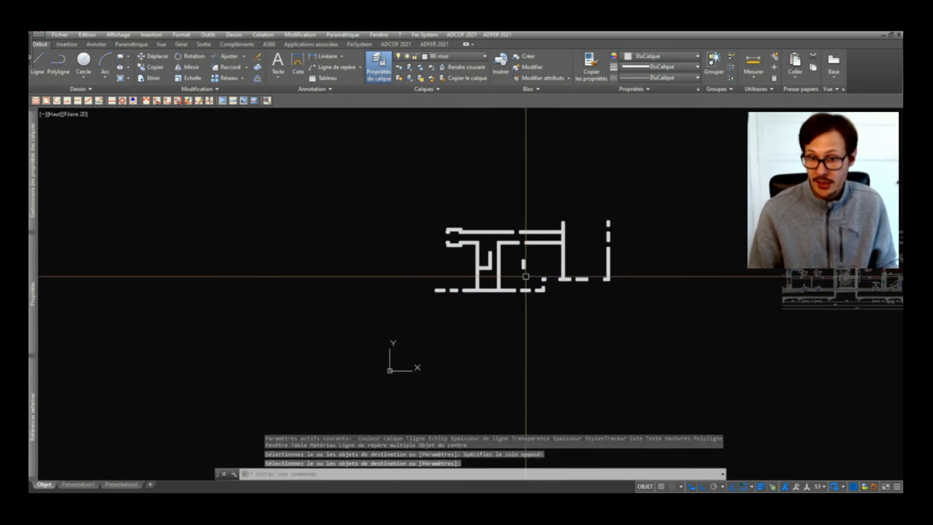
{"action": "scroll", "coordinate": [520, 263], "scroll_direction": "up", "scroll_amount": 5}
{"action": "scroll", "coordinate": [520, 258], "scroll_direction": "down", "scroll_amount": 2}
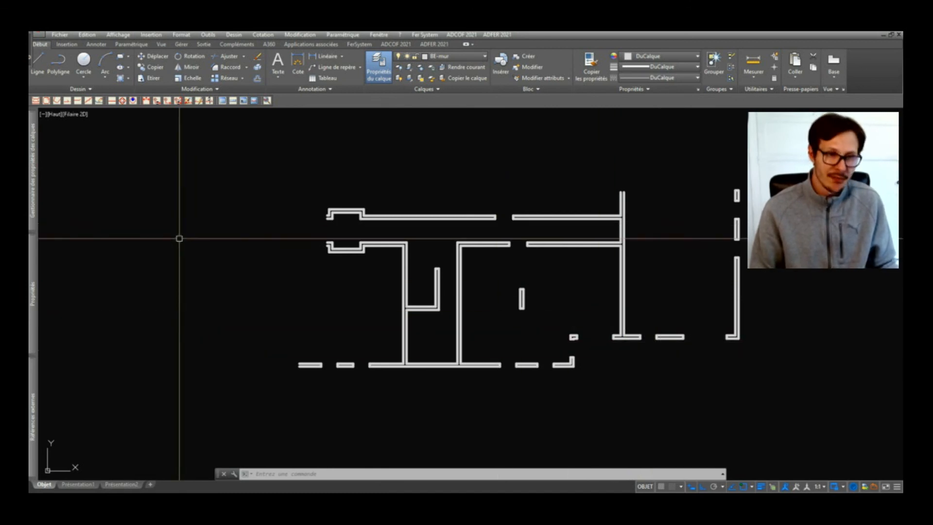
Step: Reload the unloaded external reference 03 BAT A R+1 beneath the traced walls
{"action": "mouse_move", "coordinate": [33, 225]}
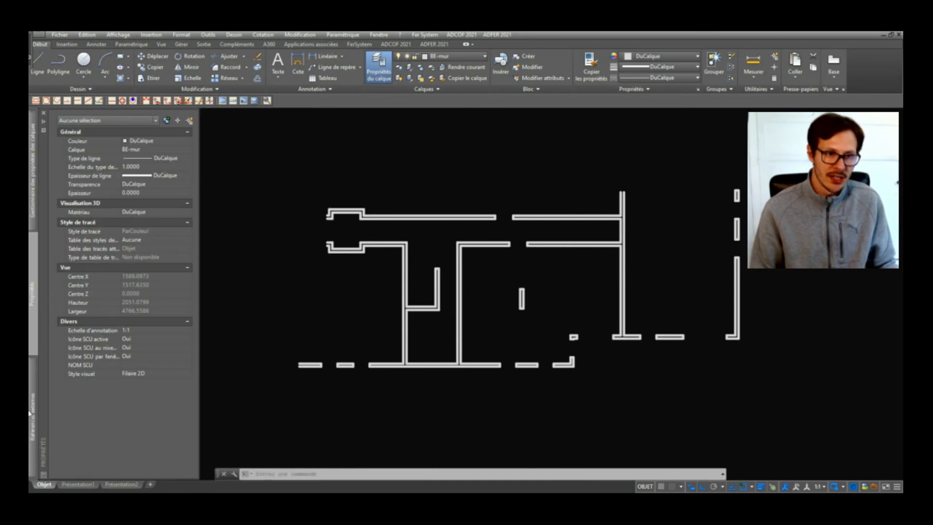
{"action": "mouse_move", "coordinate": [33, 413]}
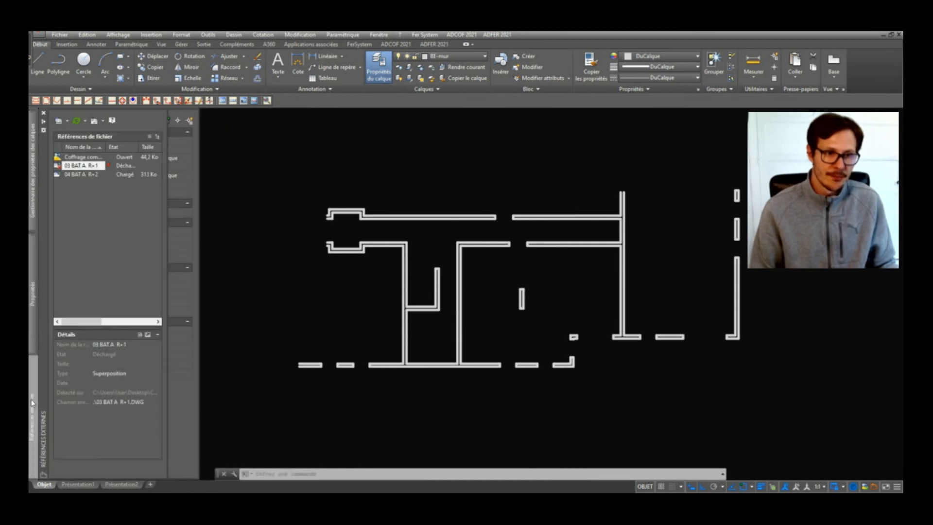
{"action": "right_click", "coordinate": [89, 167]}
{"action": "left_click", "coordinate": [121, 203]}
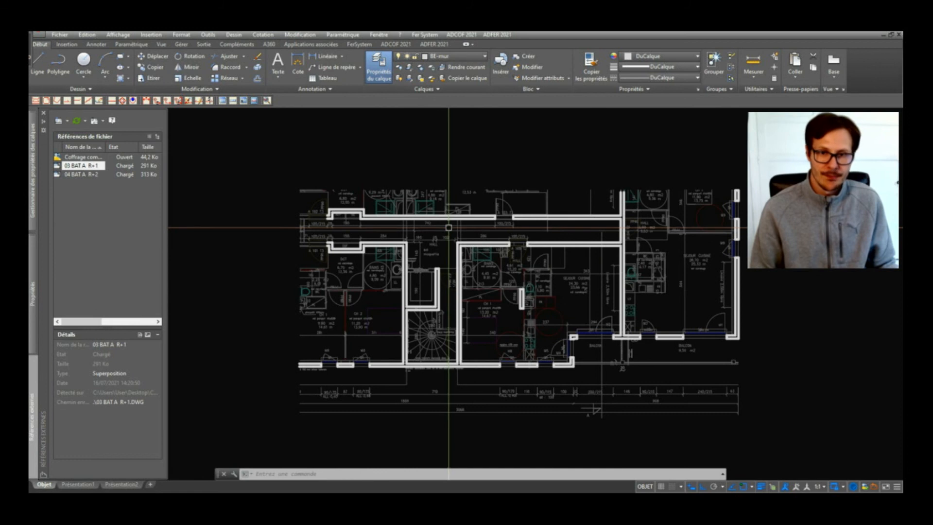
Step: Compare the traced walls with the 03 BAT A R+1 reference plan across the whole floor
{"action": "left_click", "coordinate": [648, 273]}
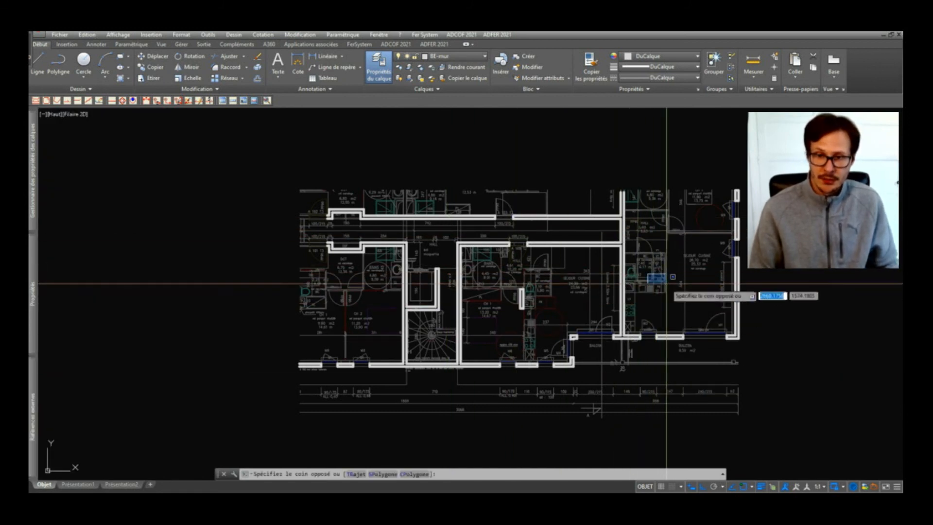
{"action": "left_click", "coordinate": [644, 292]}
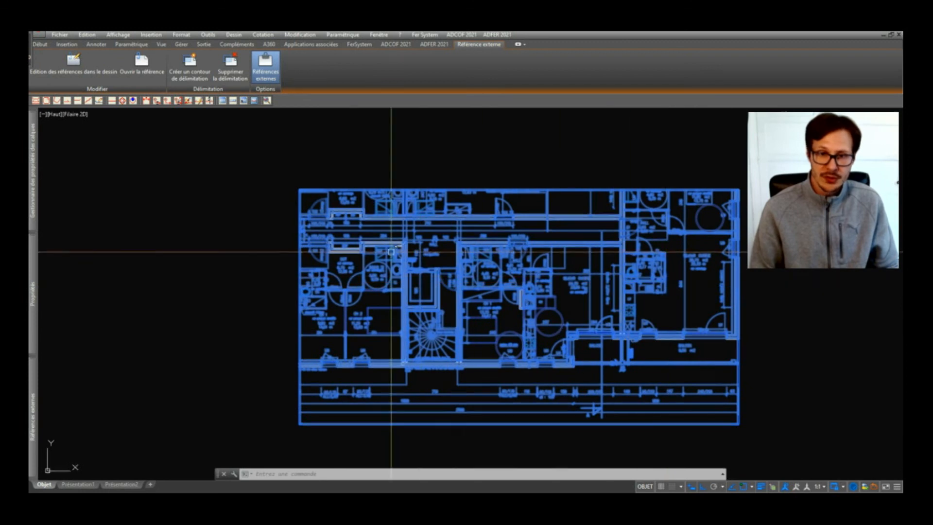
{"action": "scroll", "coordinate": [498, 292], "scroll_direction": "up", "scroll_amount": 5}
{"action": "scroll", "coordinate": [498, 291], "scroll_direction": "down", "scroll_amount": 3}
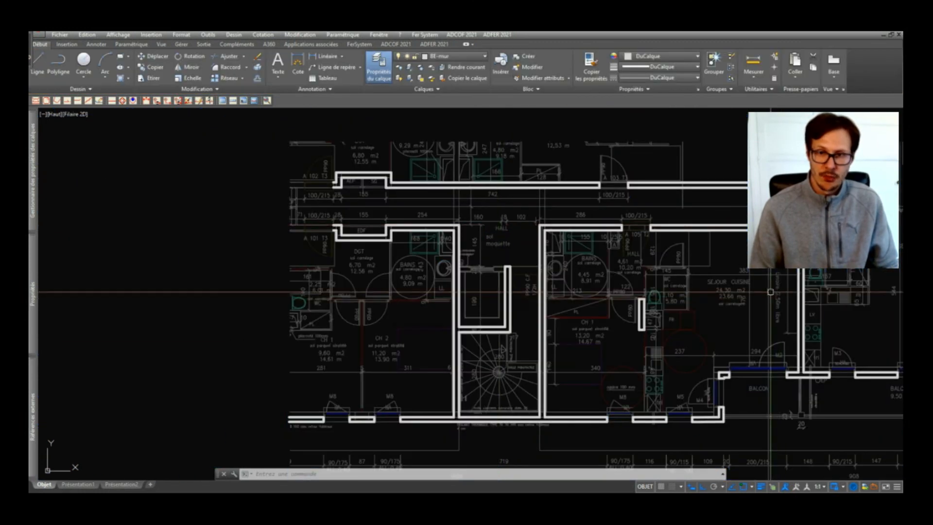
{"action": "middle_click_drag", "start_coordinate": [693, 297], "coordinate": [662, 312]}
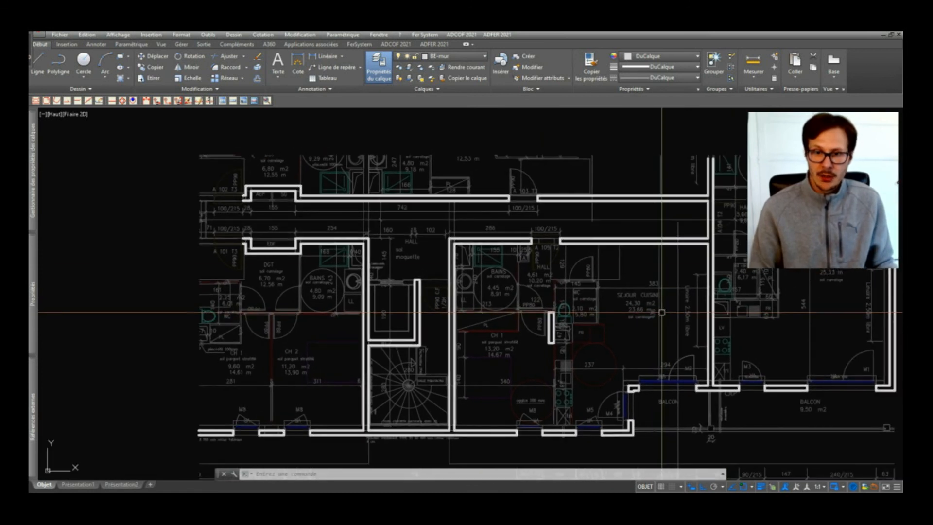
{"action": "scroll", "coordinate": [662, 312], "scroll_direction": "down", "scroll_amount": 2}
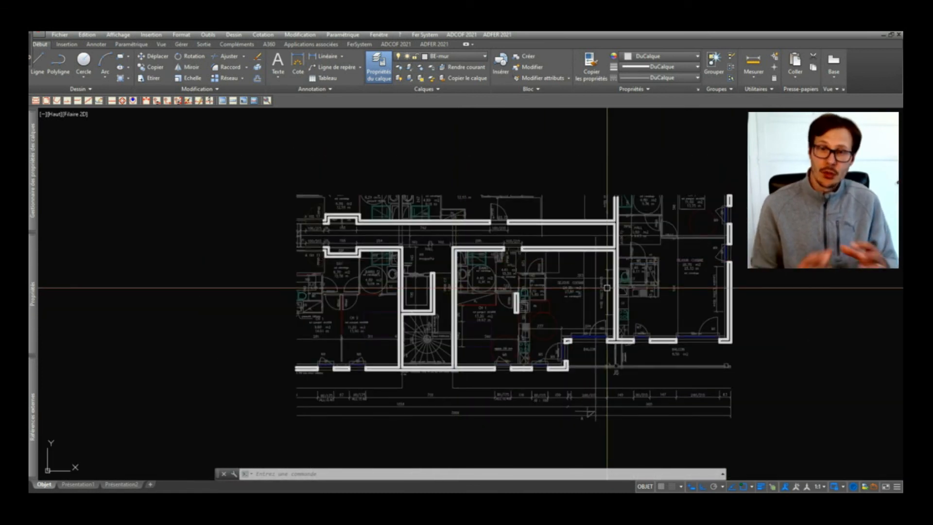